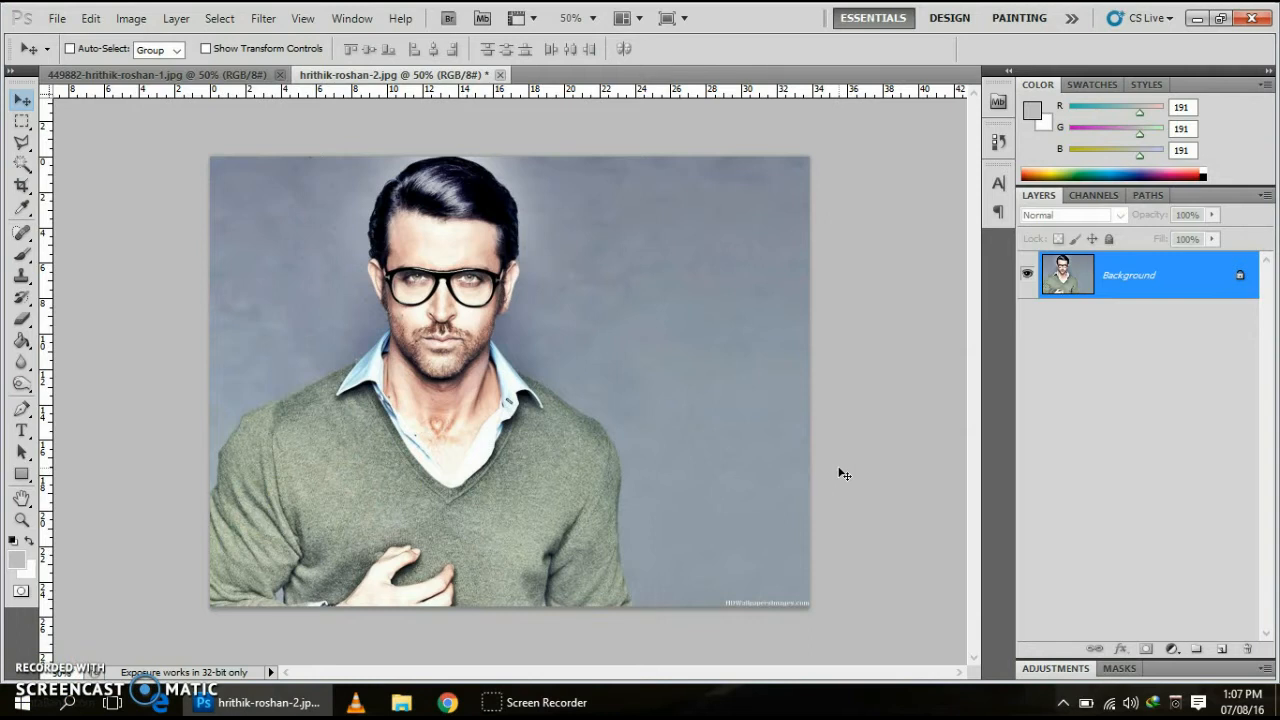
left_click(454, 405)
left_click(338, 494)
left_click(526, 372)
left_click(62, 22)
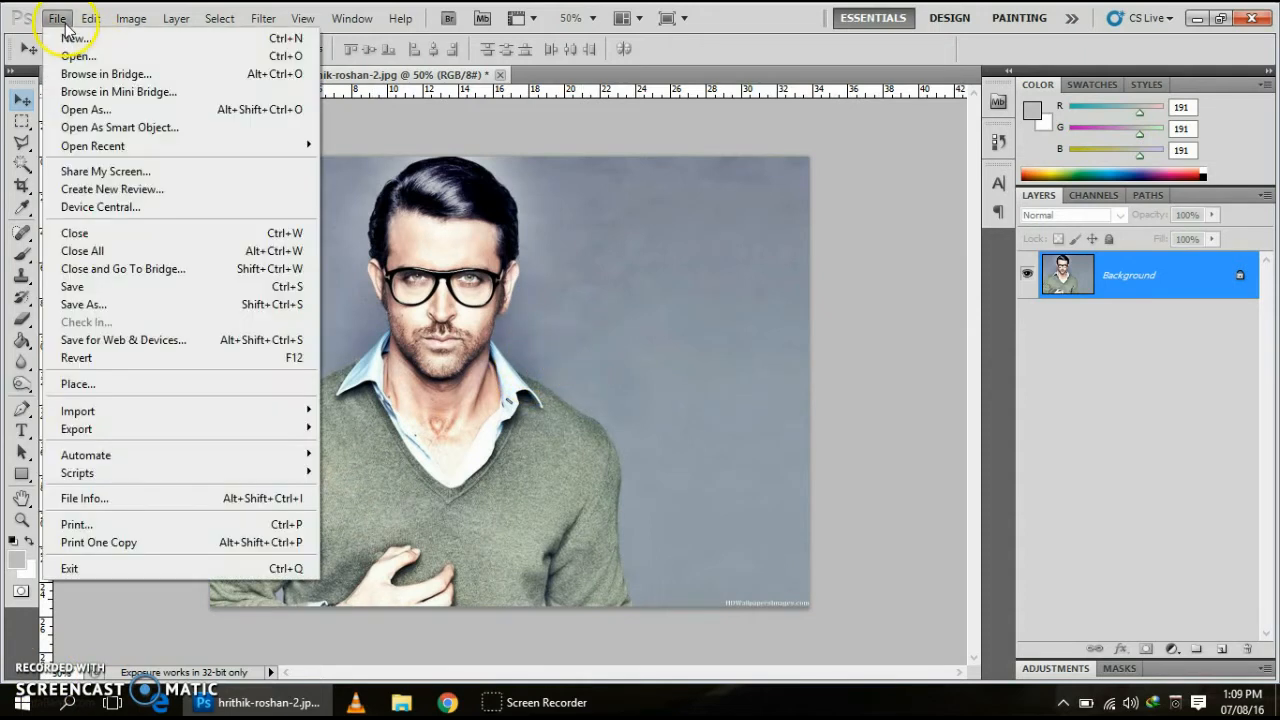
left_click(76, 58)
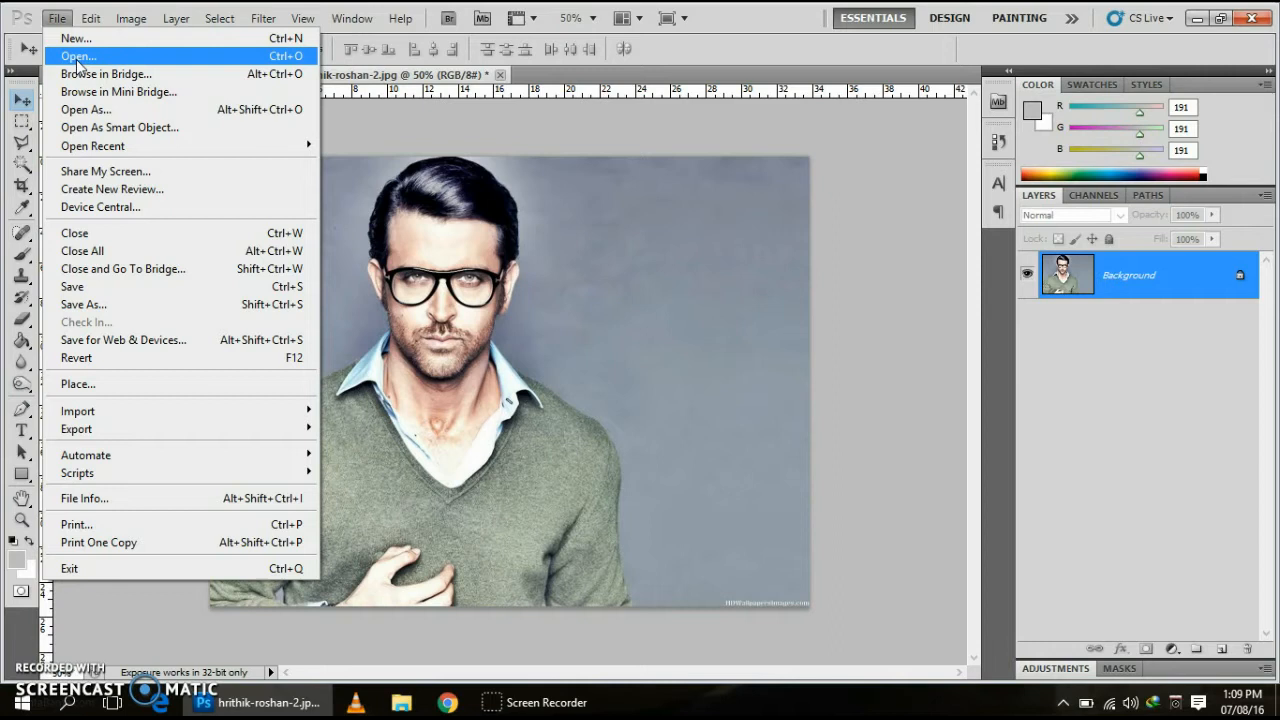
left_click(534, 302)
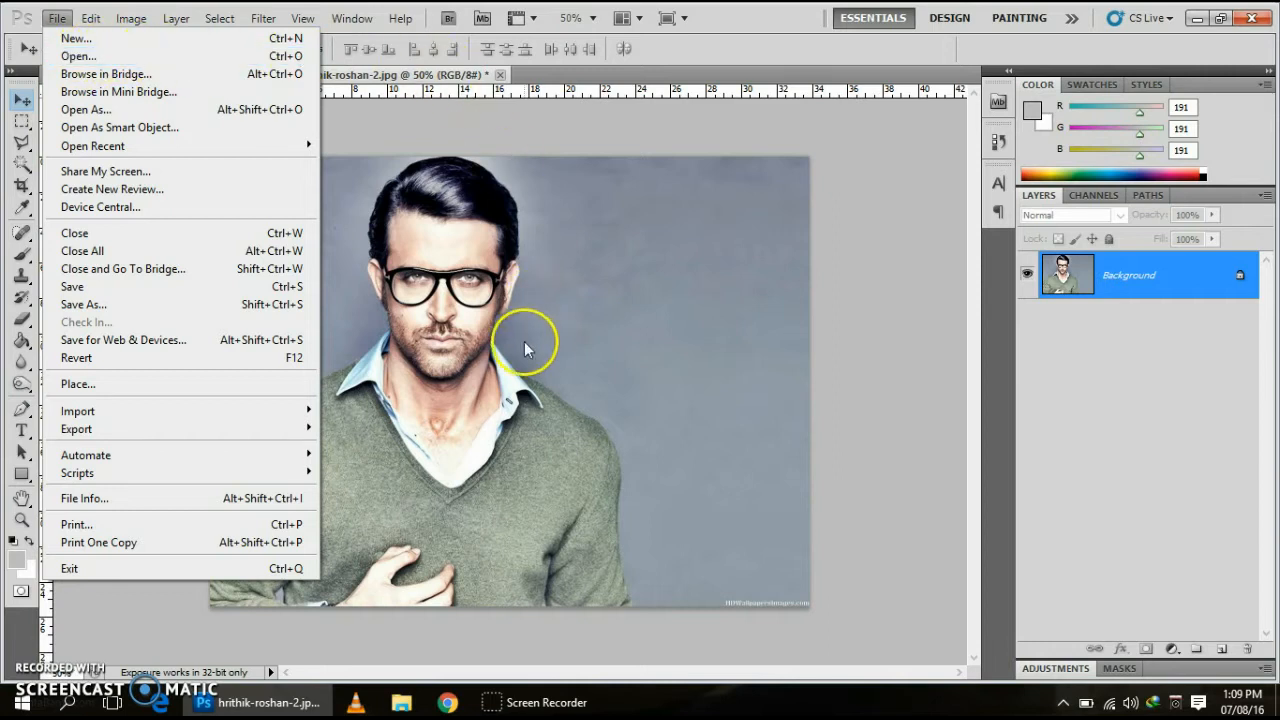
left_click(532, 342)
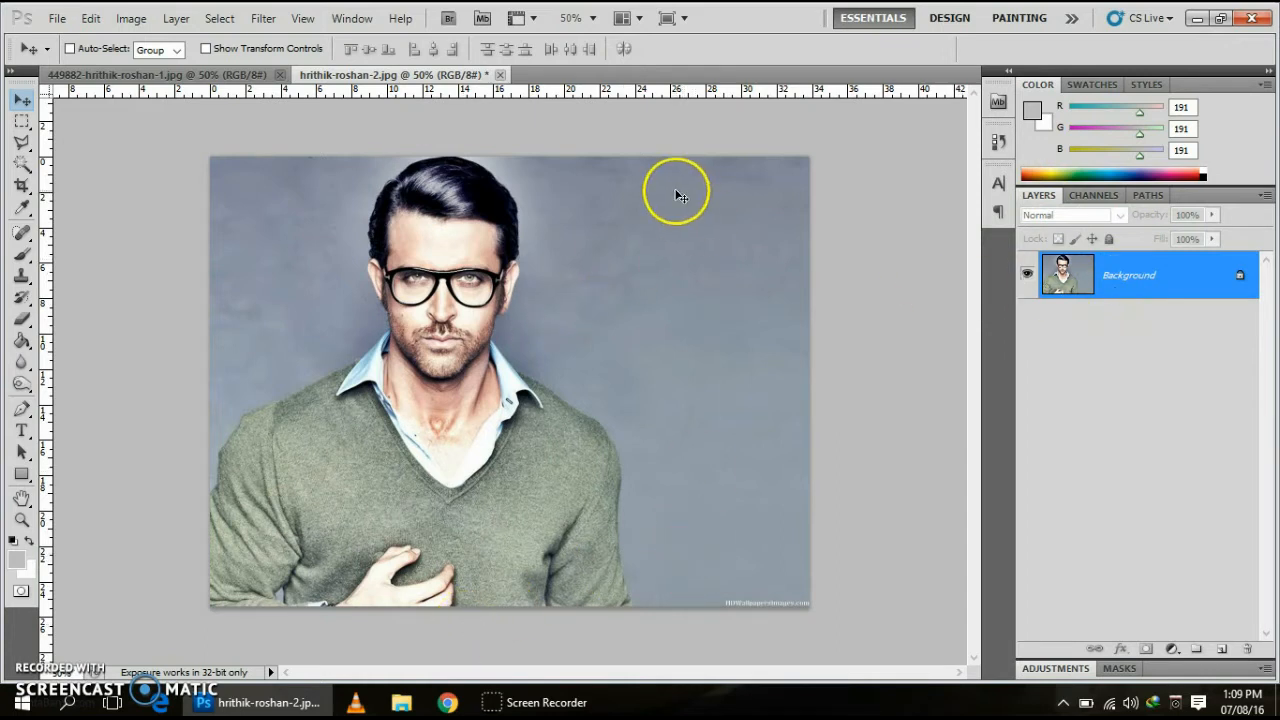
Hide the Layers panel and restore it to the workspace
left_click(352, 19)
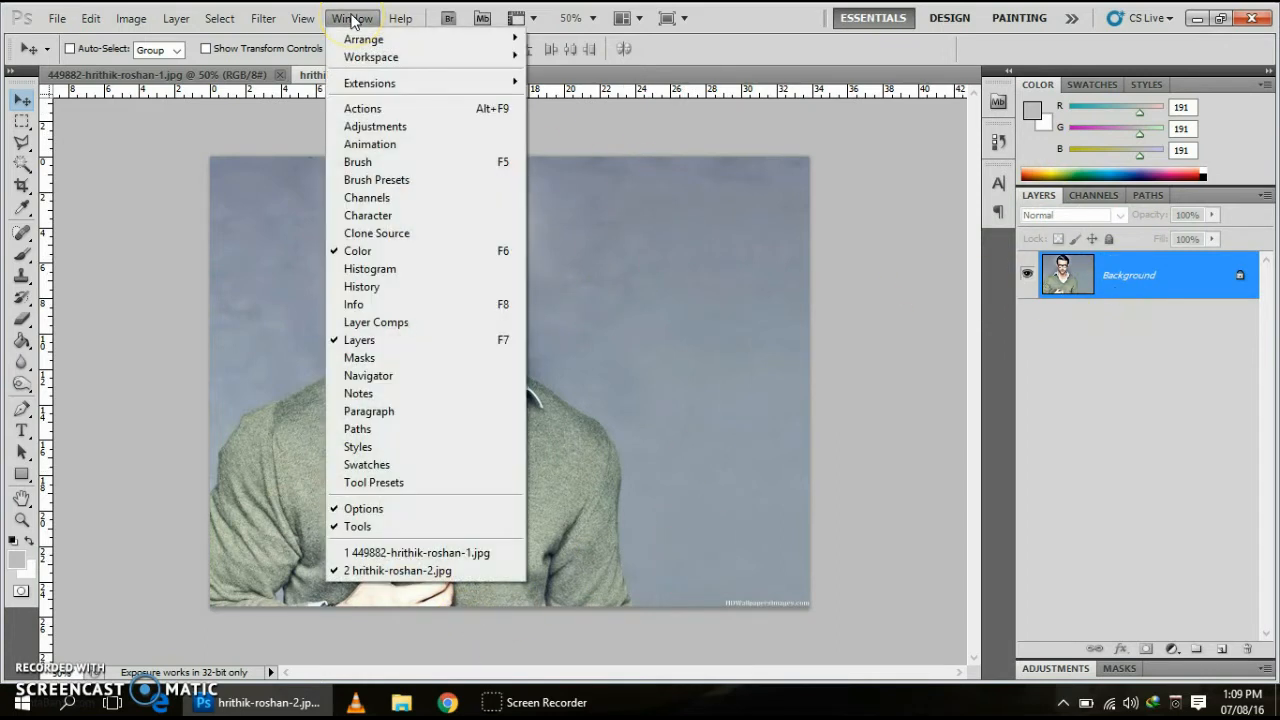
left_click(398, 345)
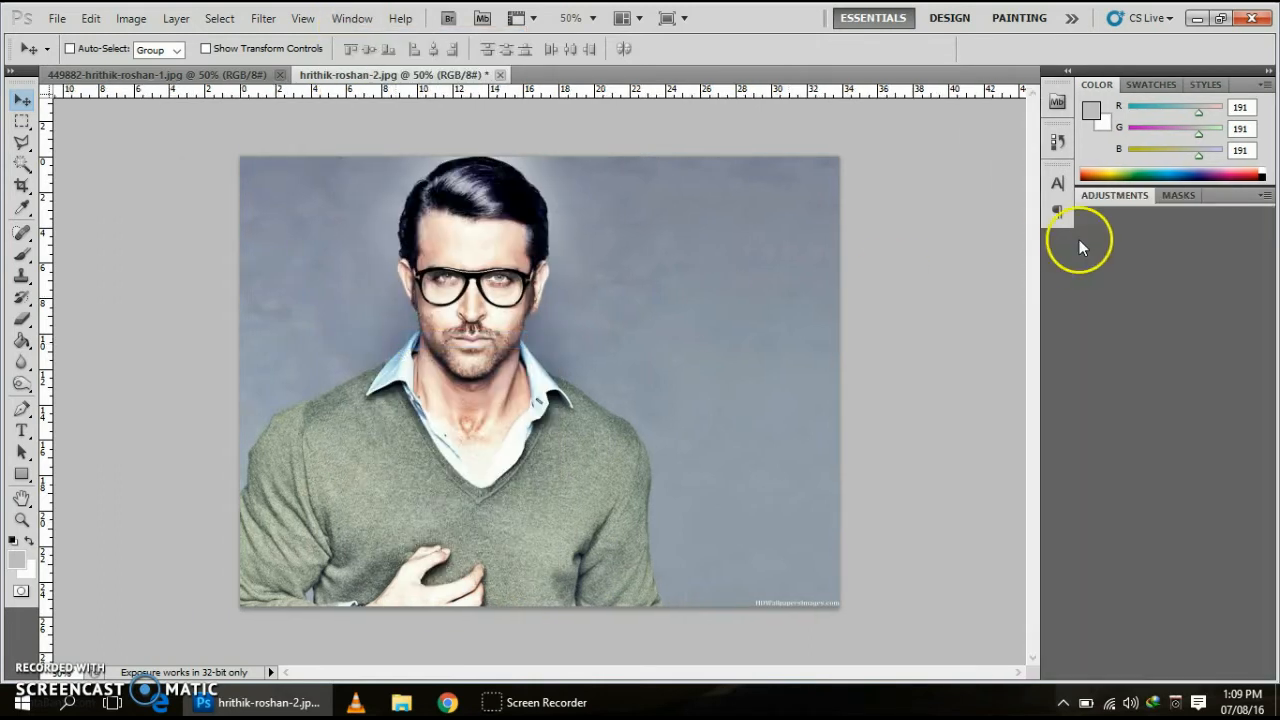
left_click(358, 18)
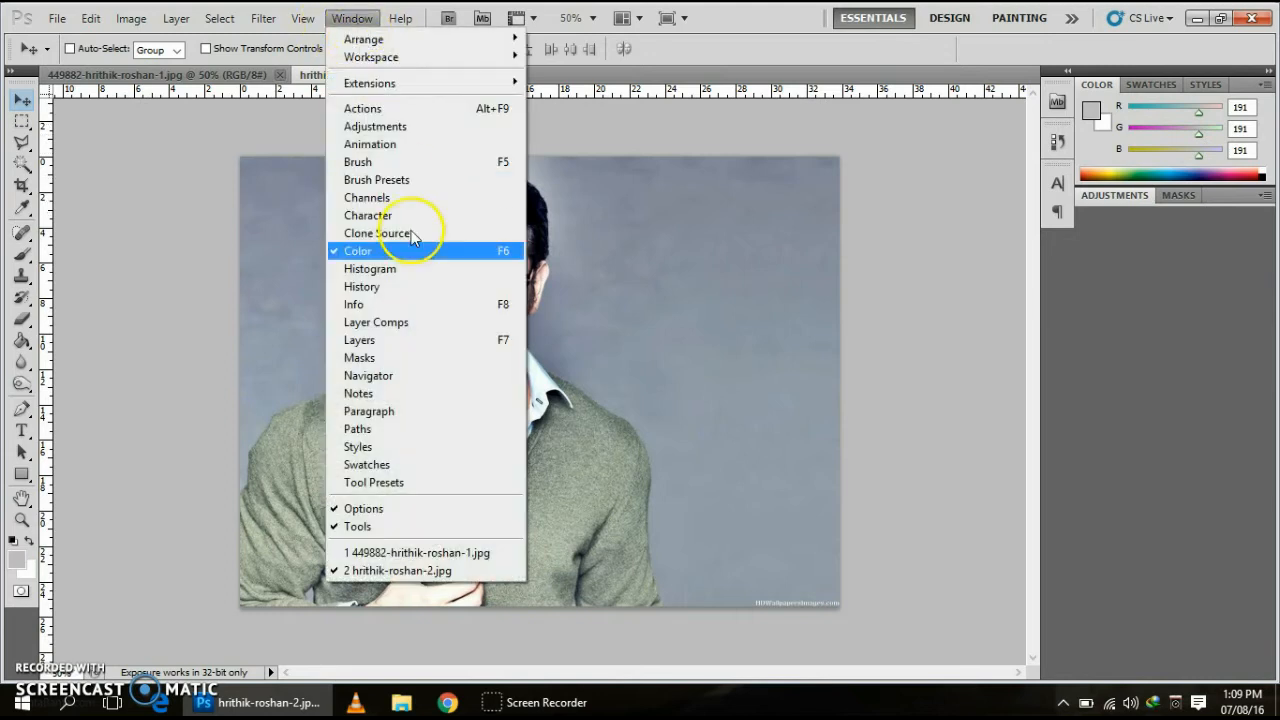
left_click(436, 340)
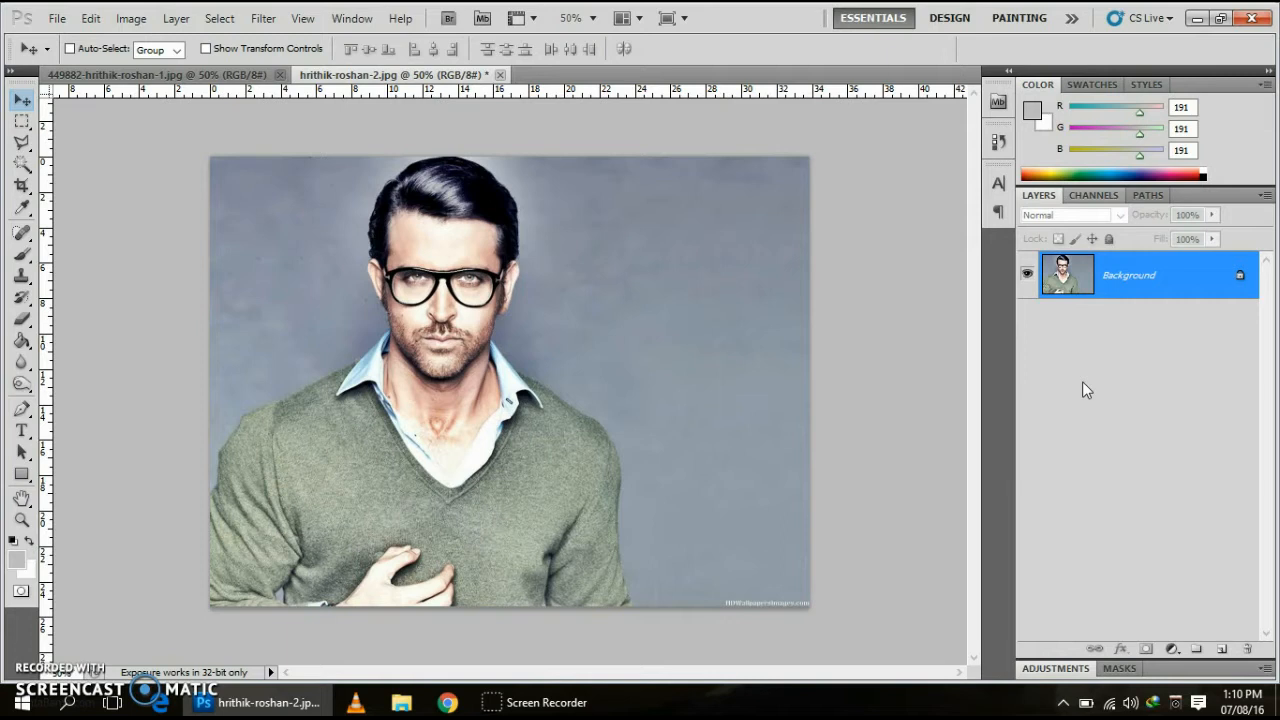
Duplicate the Background layer and apply the Crosshatch filter to the copy with stroke length 4, sharpness 10 and strength 1
key("ctrl+j")
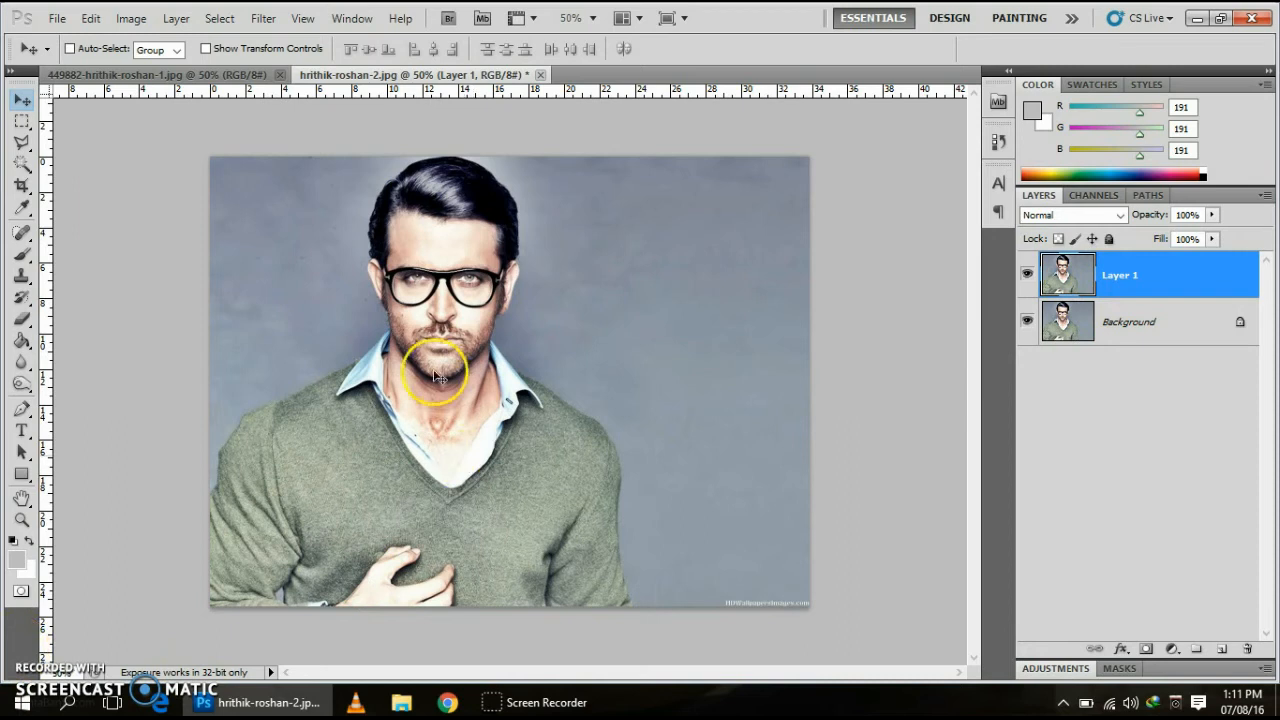
left_click(264, 20)
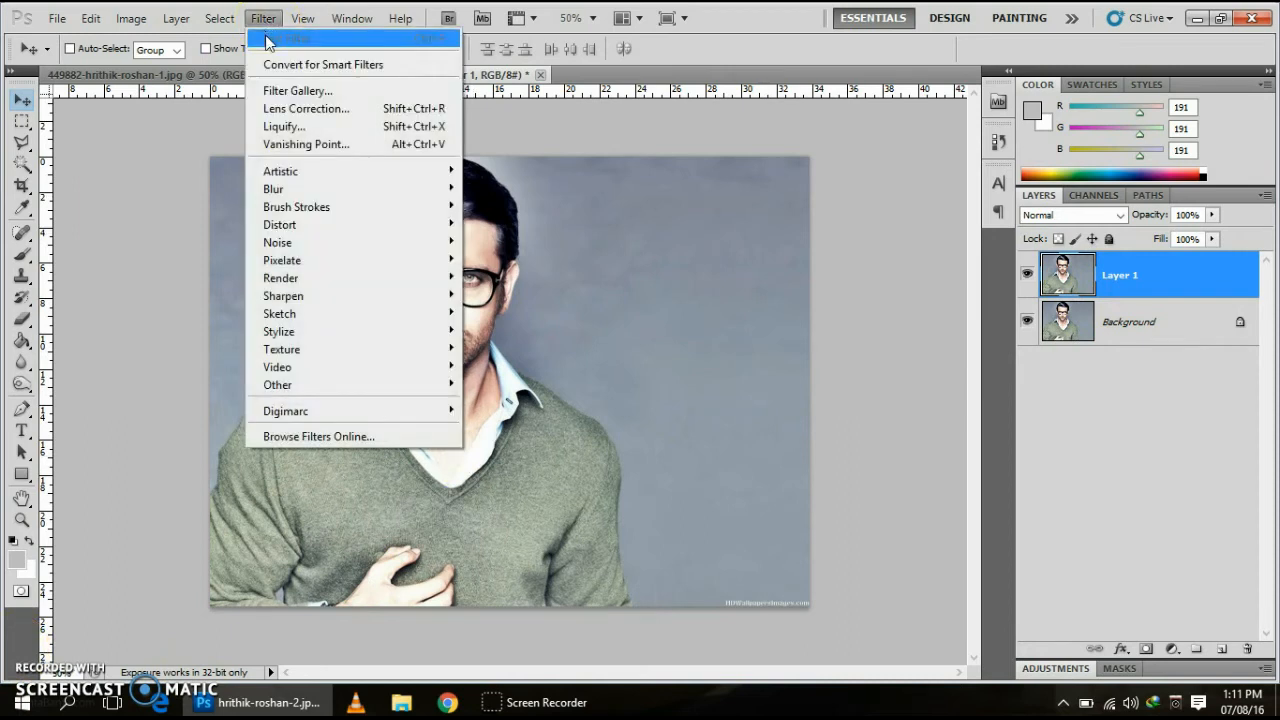
left_click(372, 92)
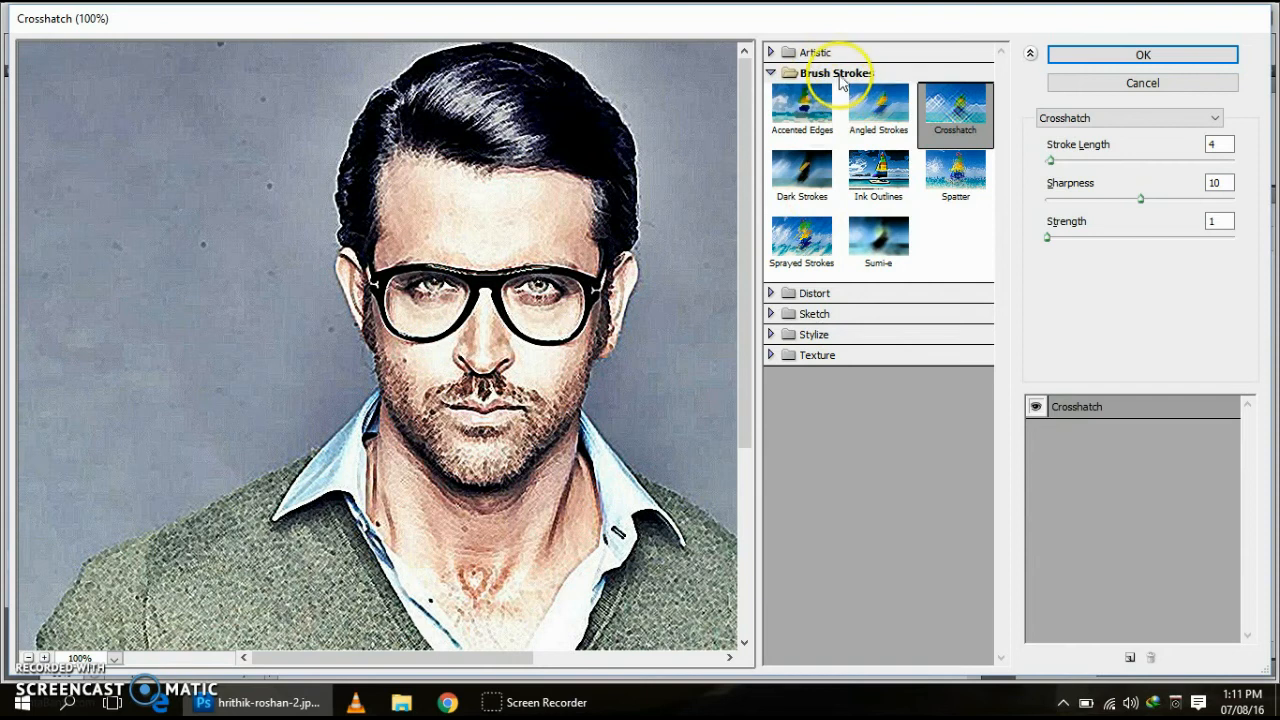
left_click(964, 110)
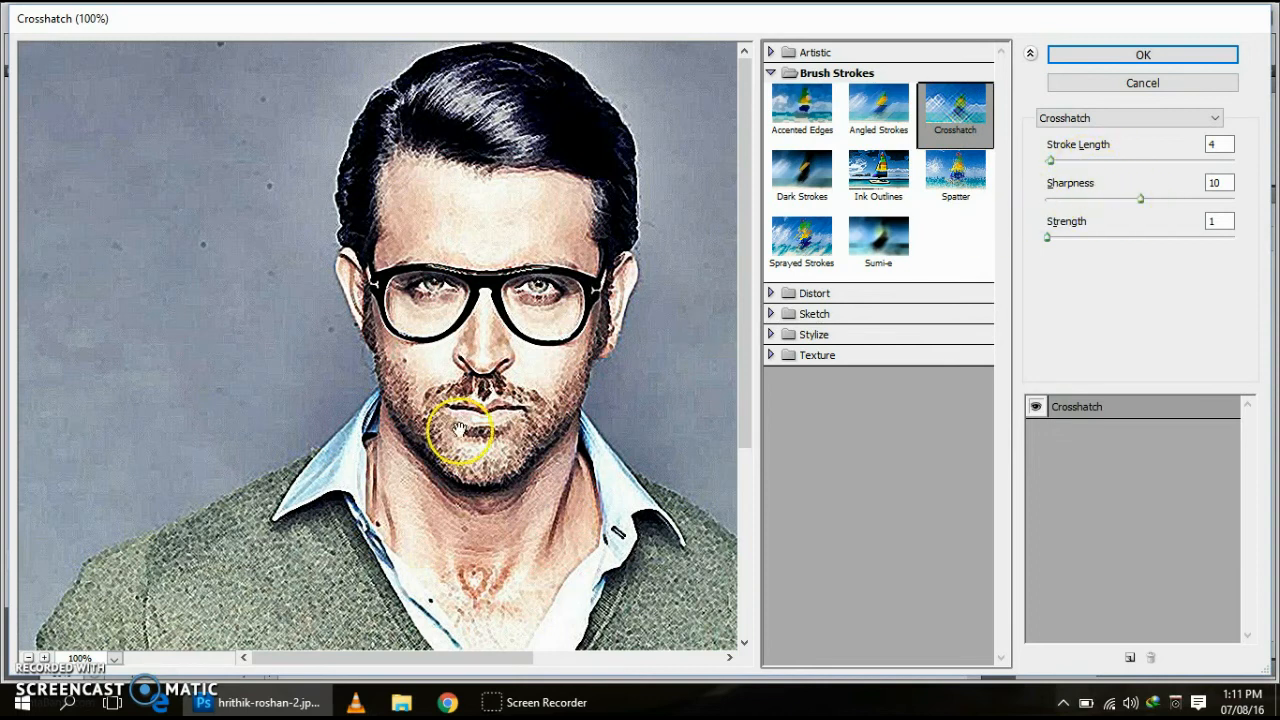
left_click_drag(588, 418, 531, 391)
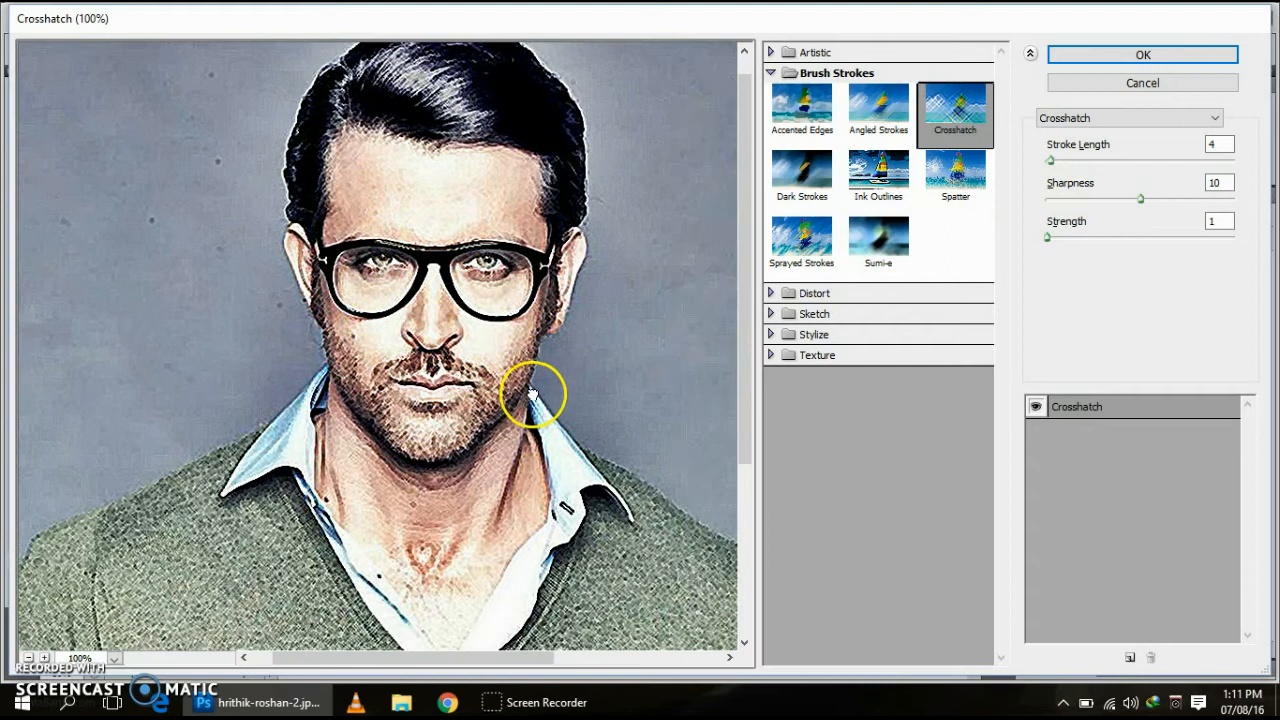
left_click(1137, 58)
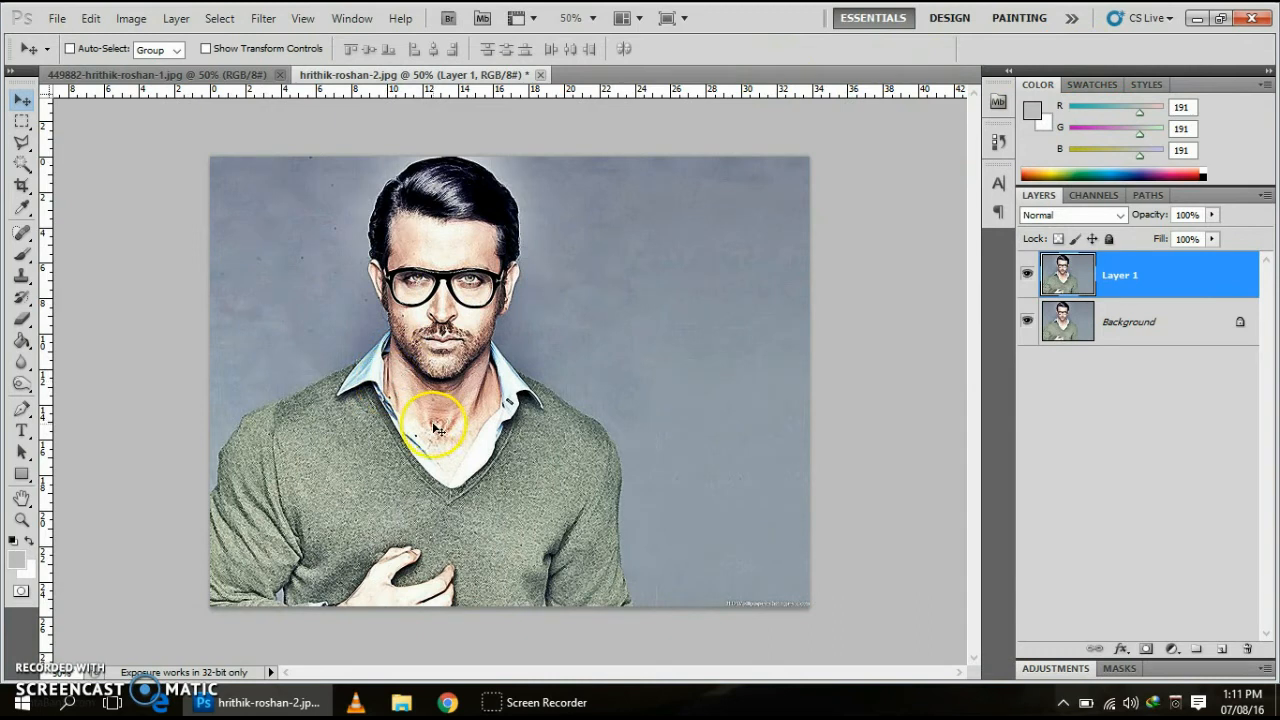
Desaturate the crosshatched layer to turn it black and white
left_click(131, 20)
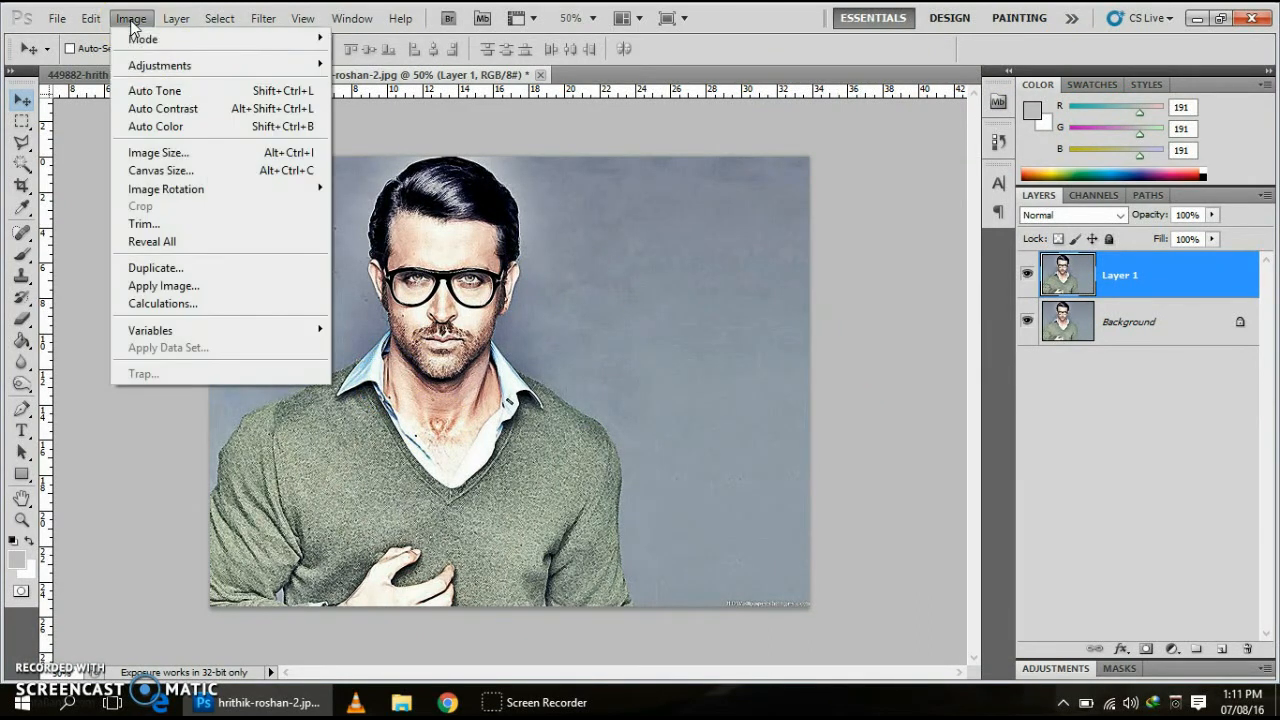
mouse_move(226, 72)
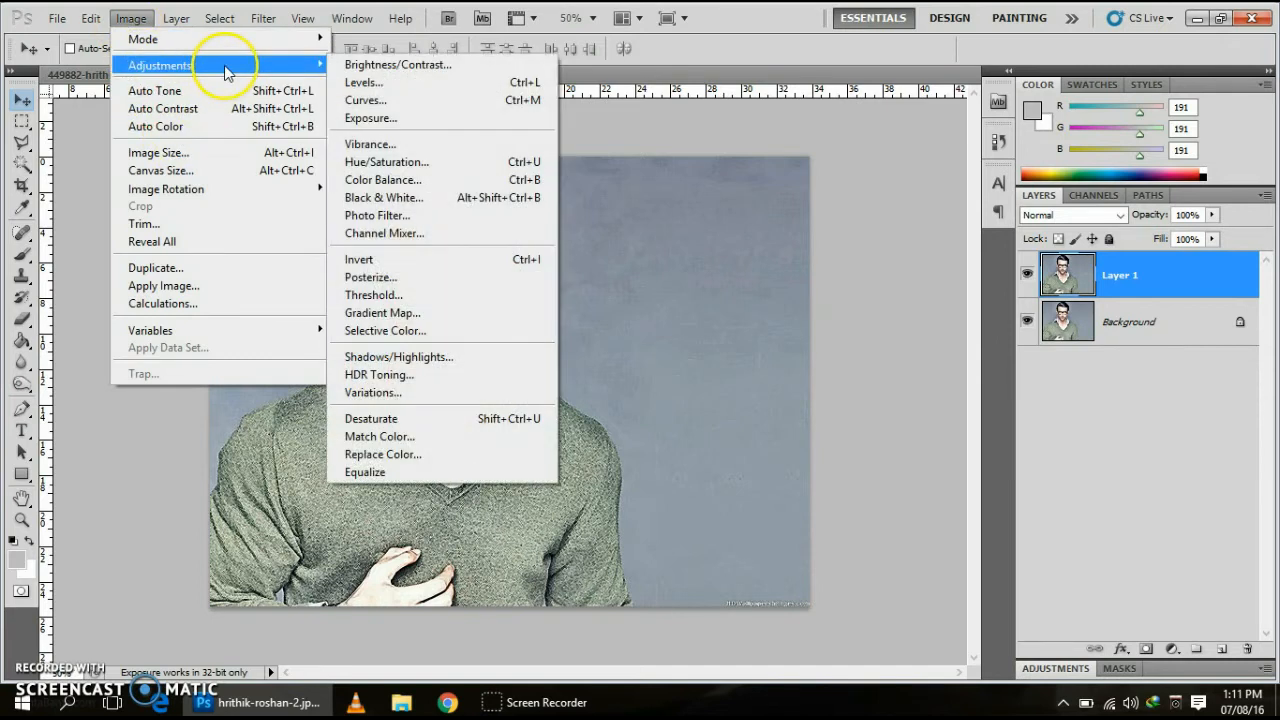
left_click(471, 428)
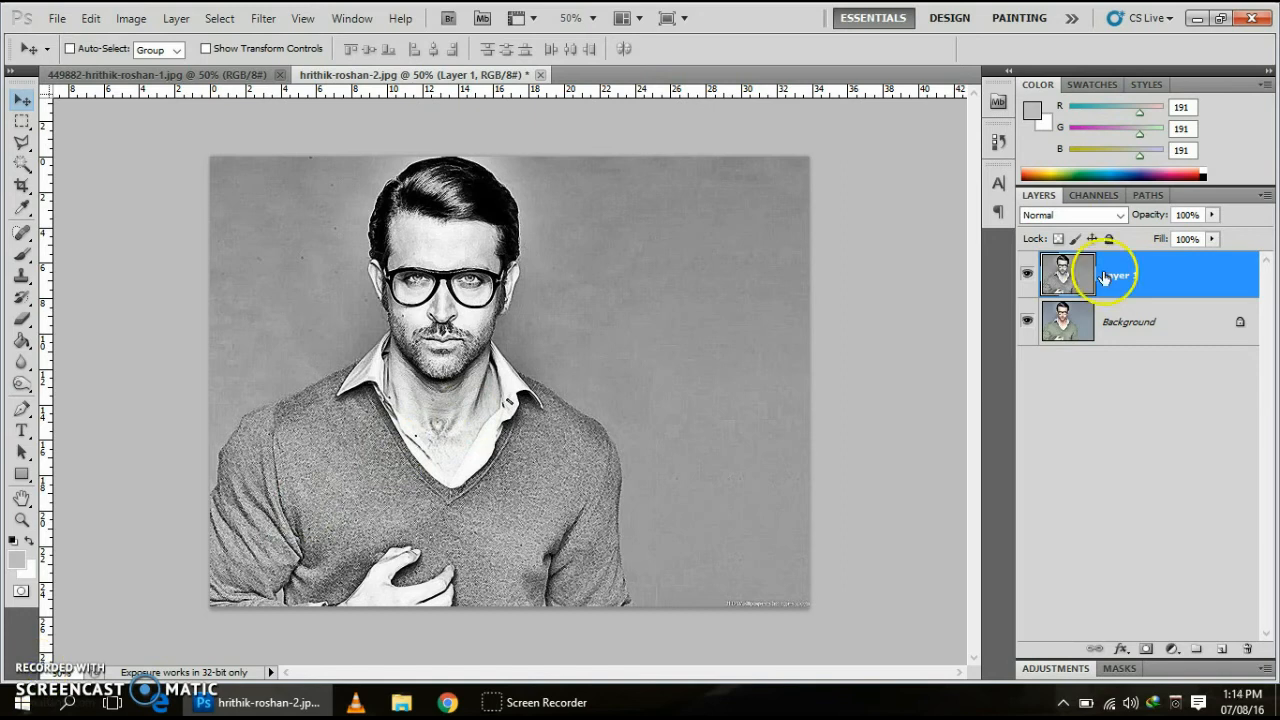
Duplicate the desaturated Layer 1 and invert the colors of the copy
left_click(1078, 285)
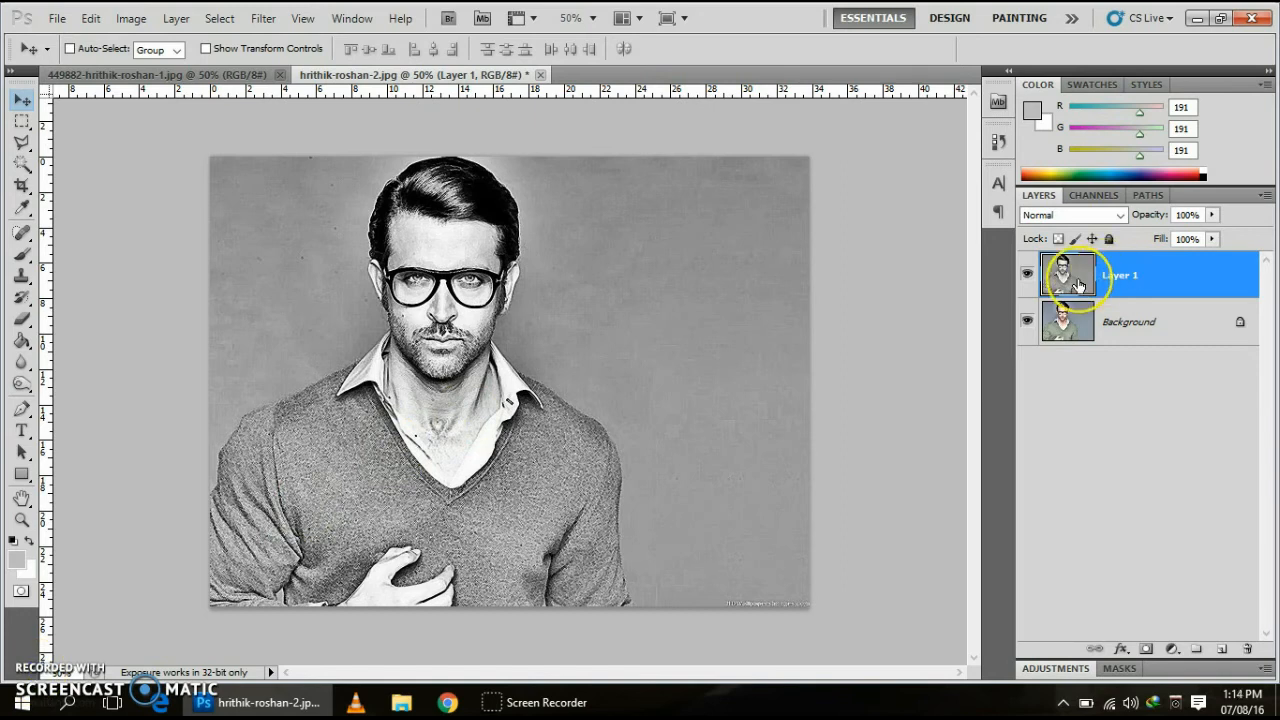
left_click(1068, 290)
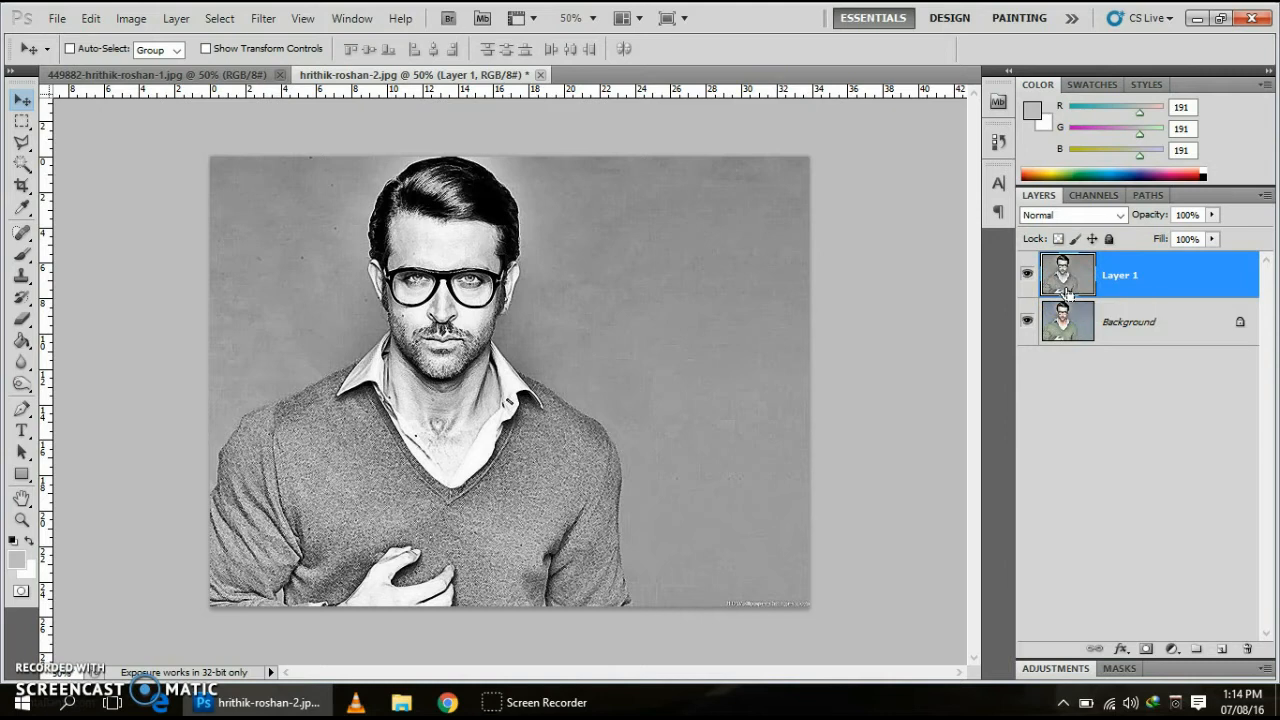
key("ctrl+j")
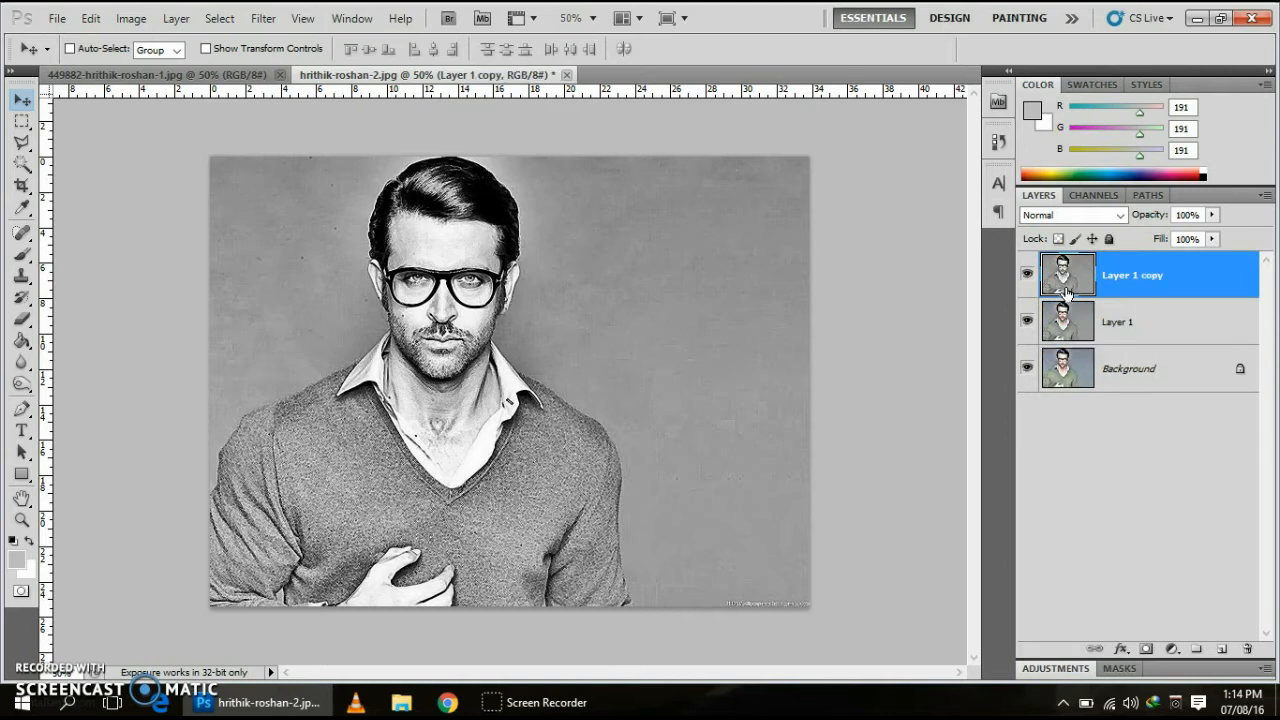
left_click(1068, 290)
left_click(130, 20)
left_click(157, 66)
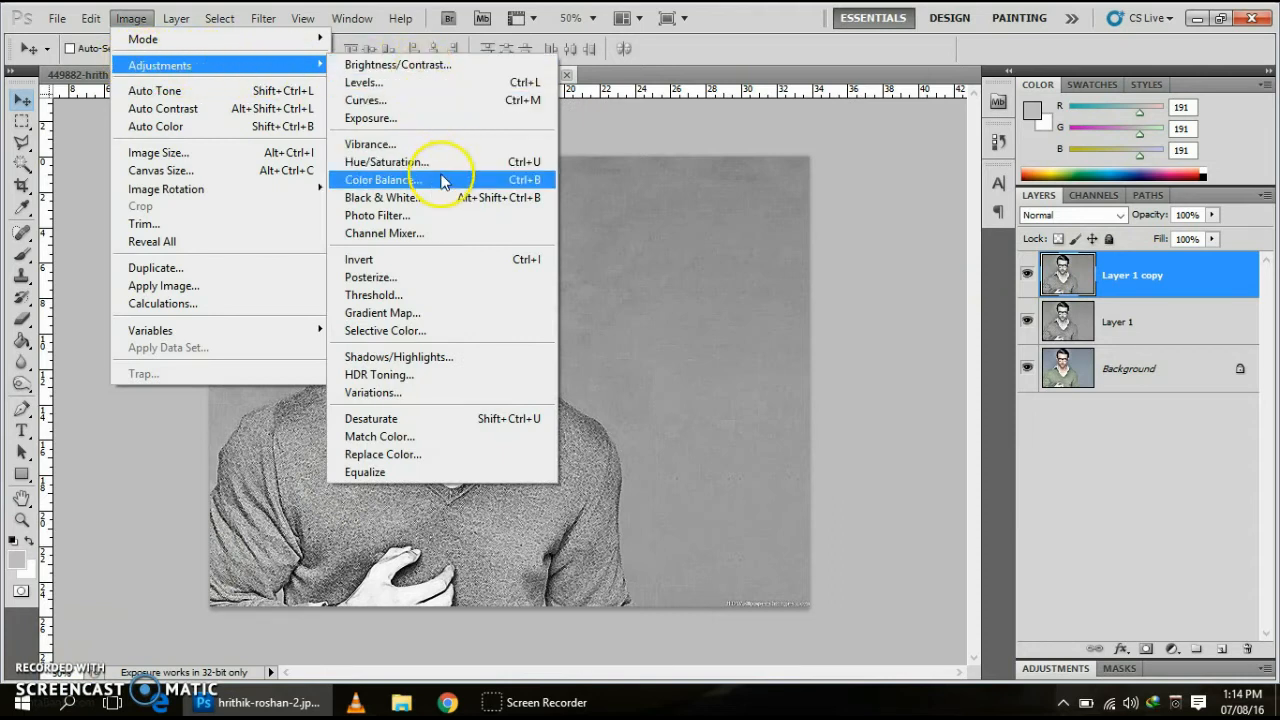
left_click(448, 262)
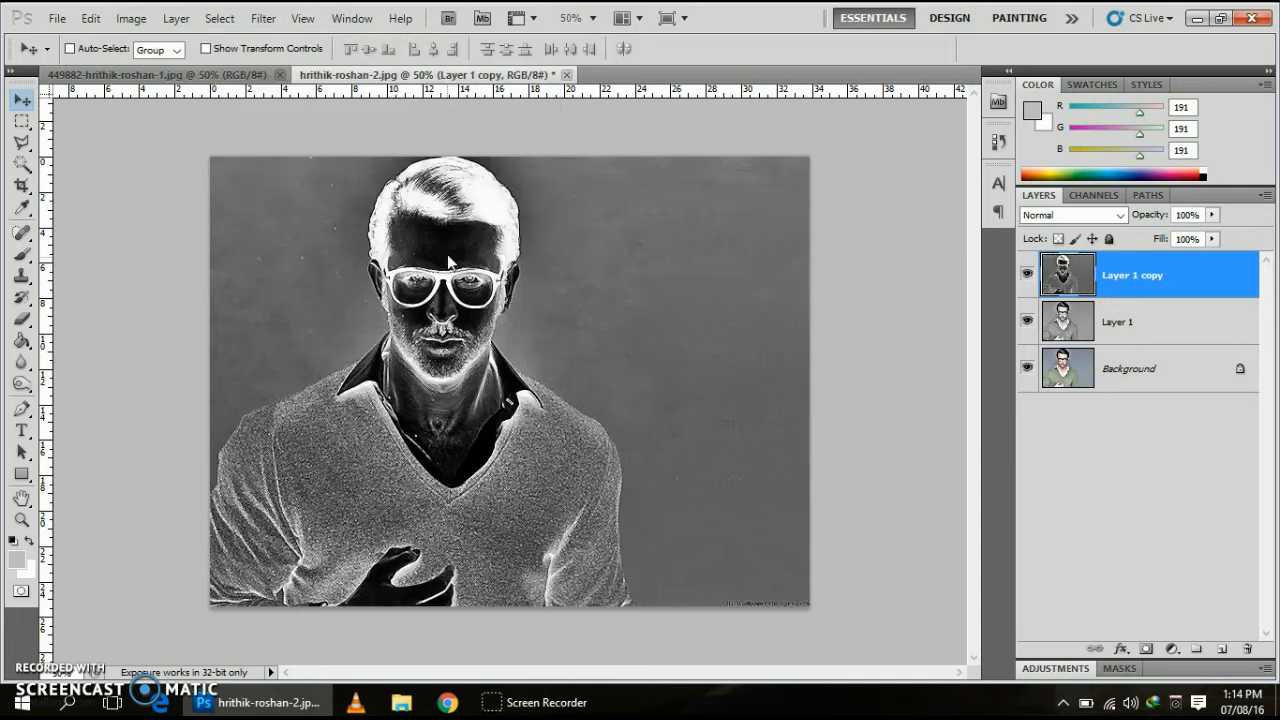
Set the inverted copy's blend mode to Color Dodge and apply a moderate Gaussian Blur that brings out the sketch lines
left_click(1122, 217)
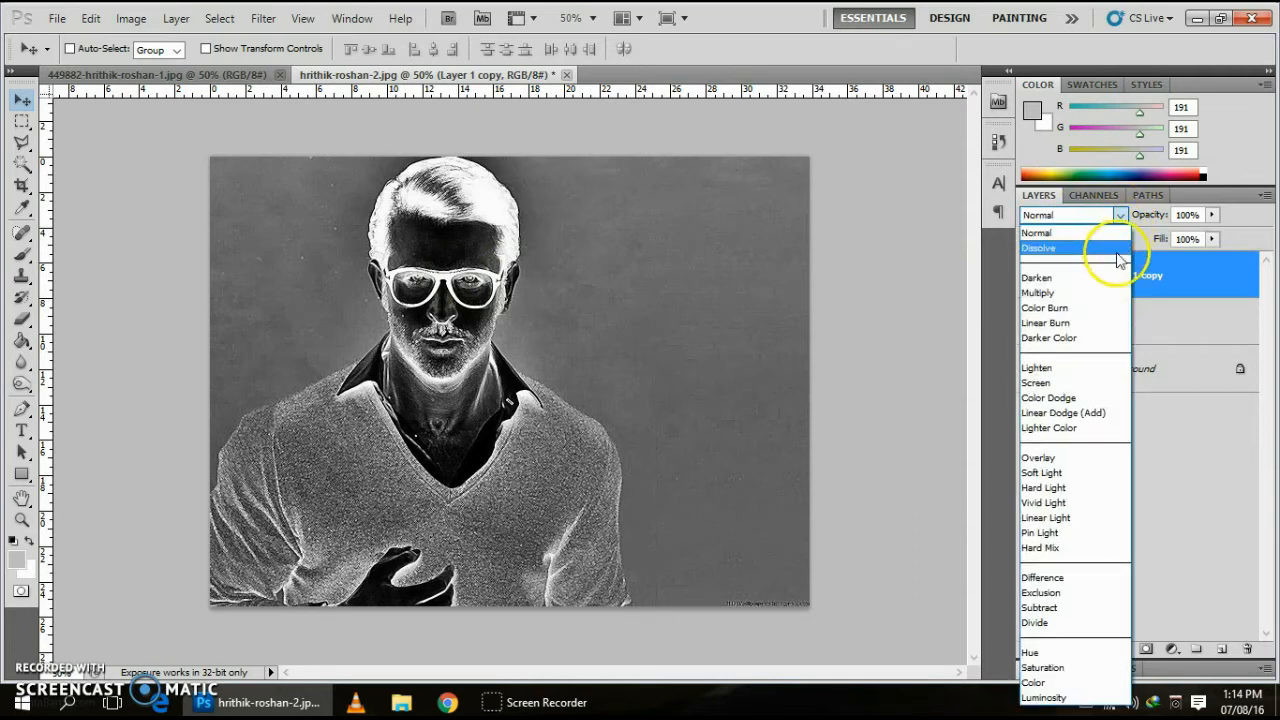
left_click(1048, 398)
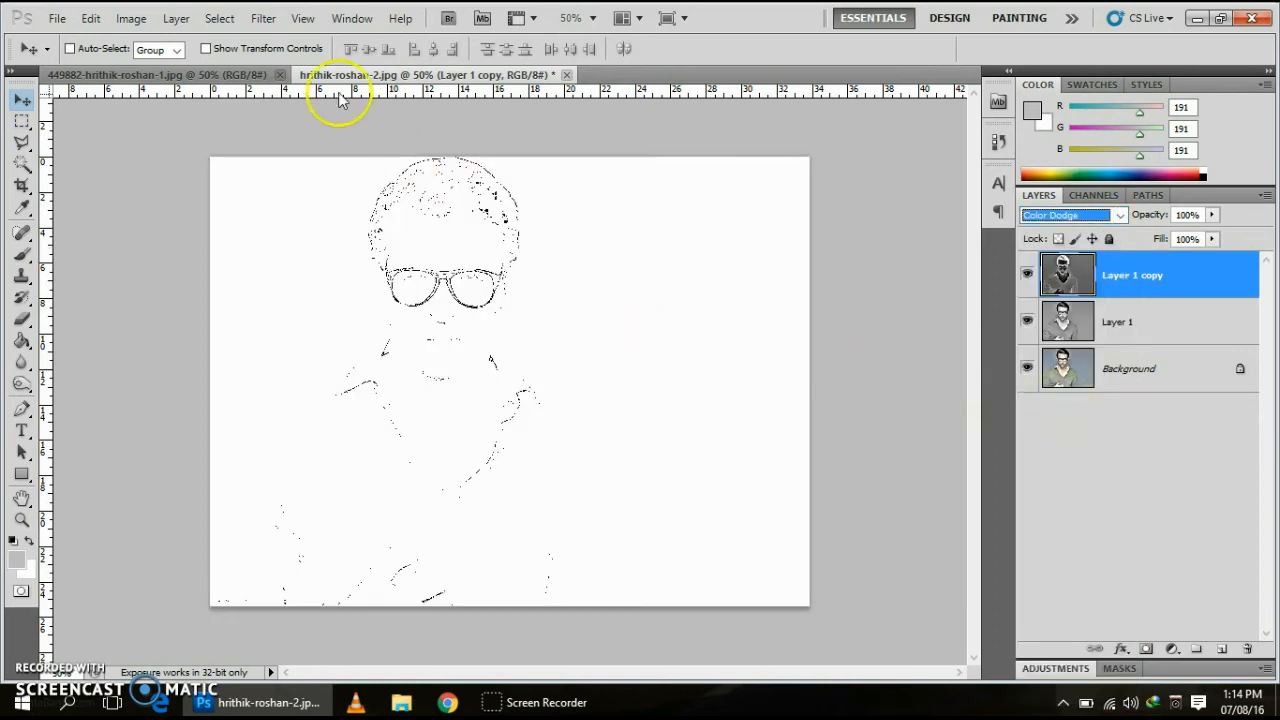
left_click(260, 22)
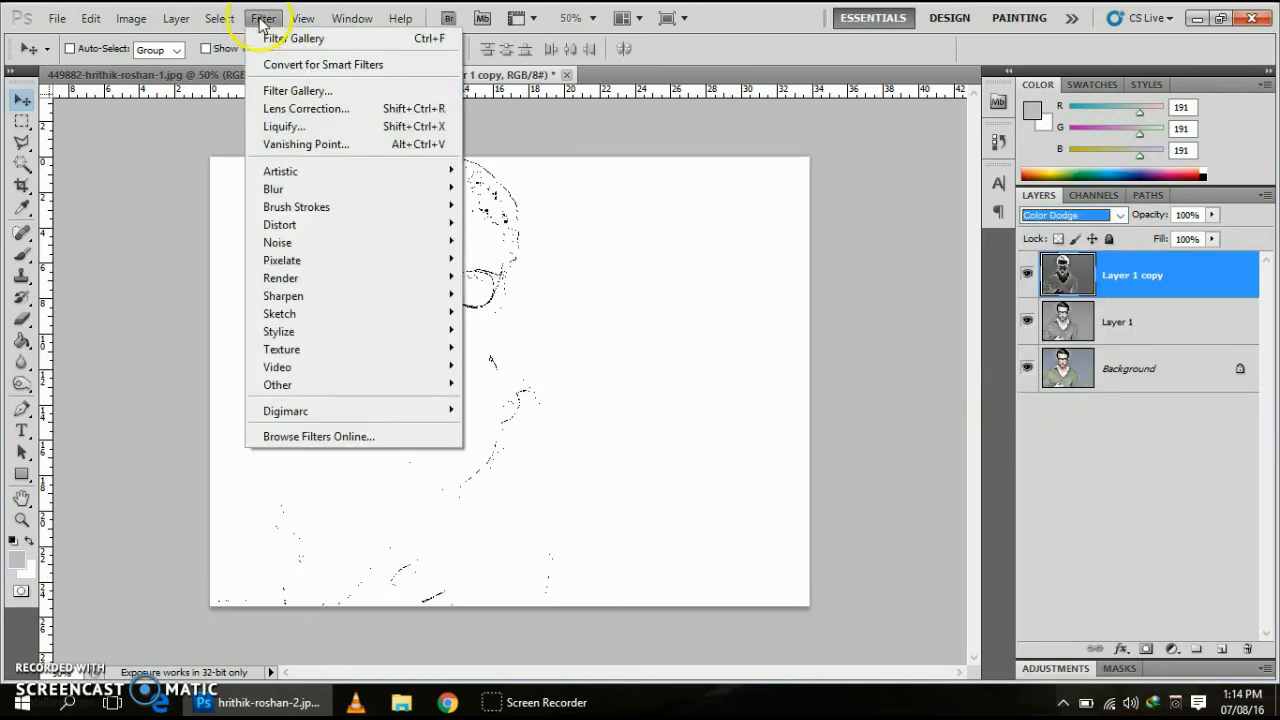
mouse_move(371, 192)
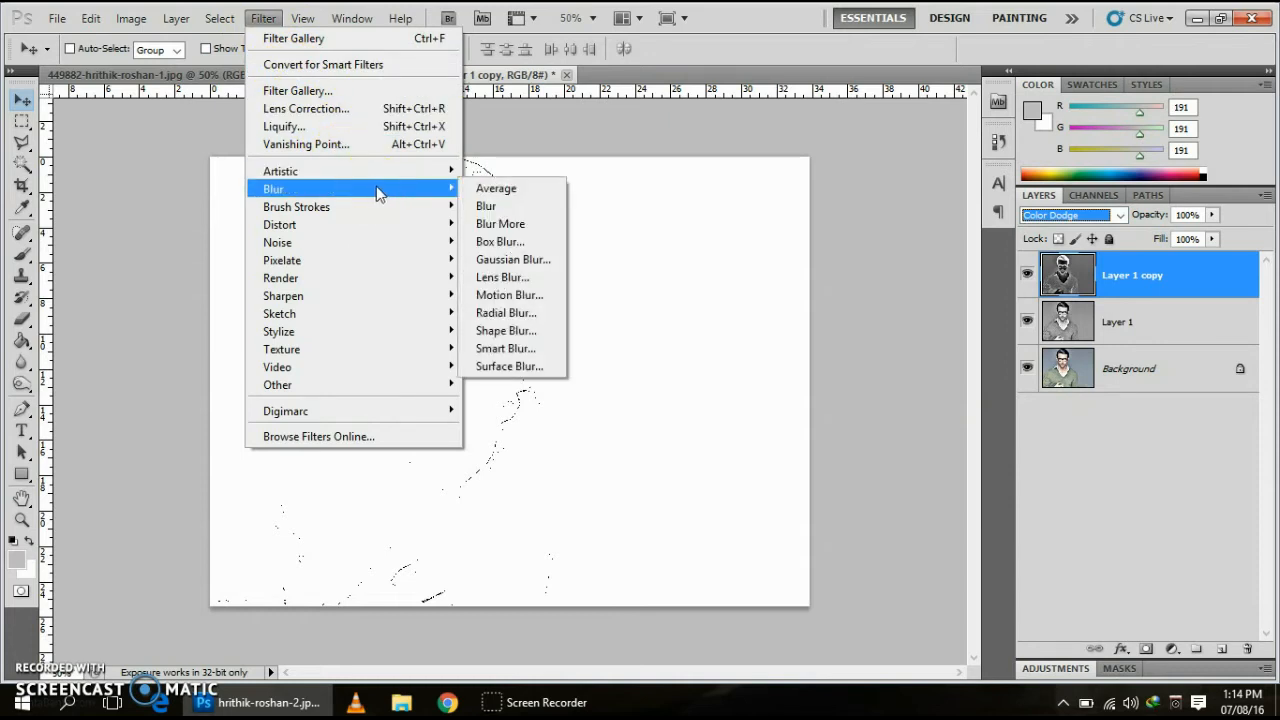
mouse_move(445, 189)
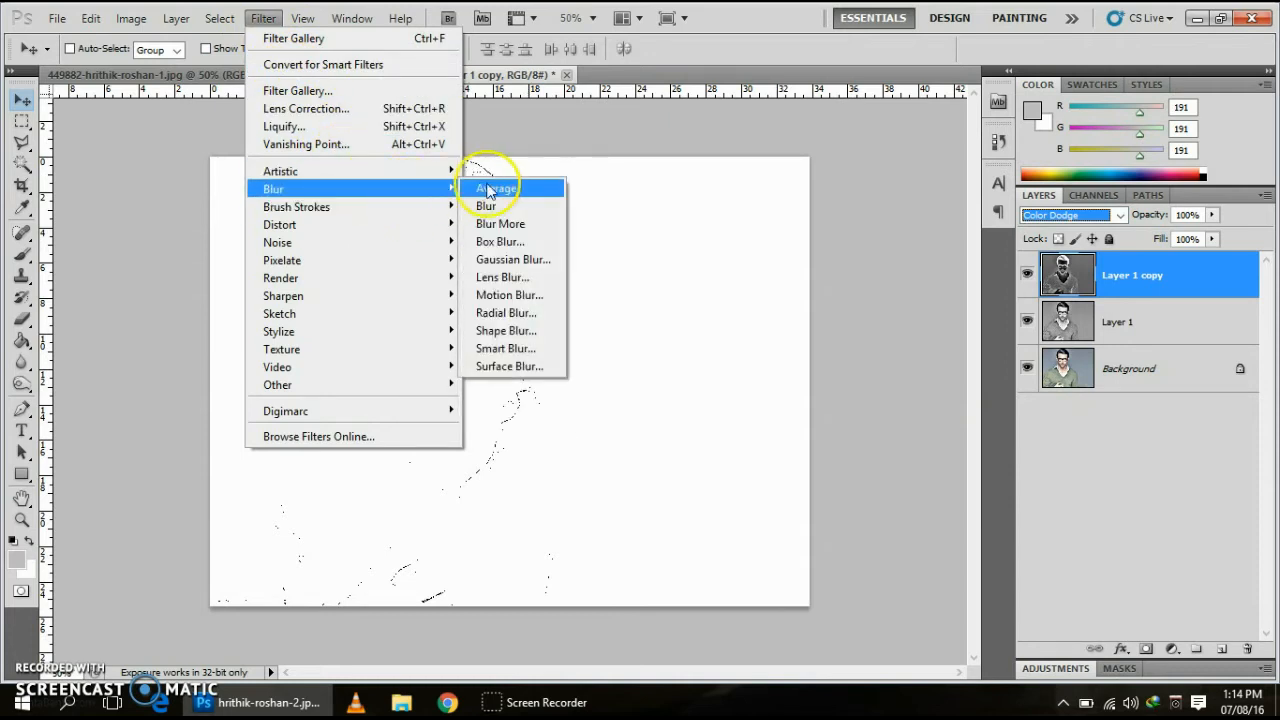
left_click(528, 262)
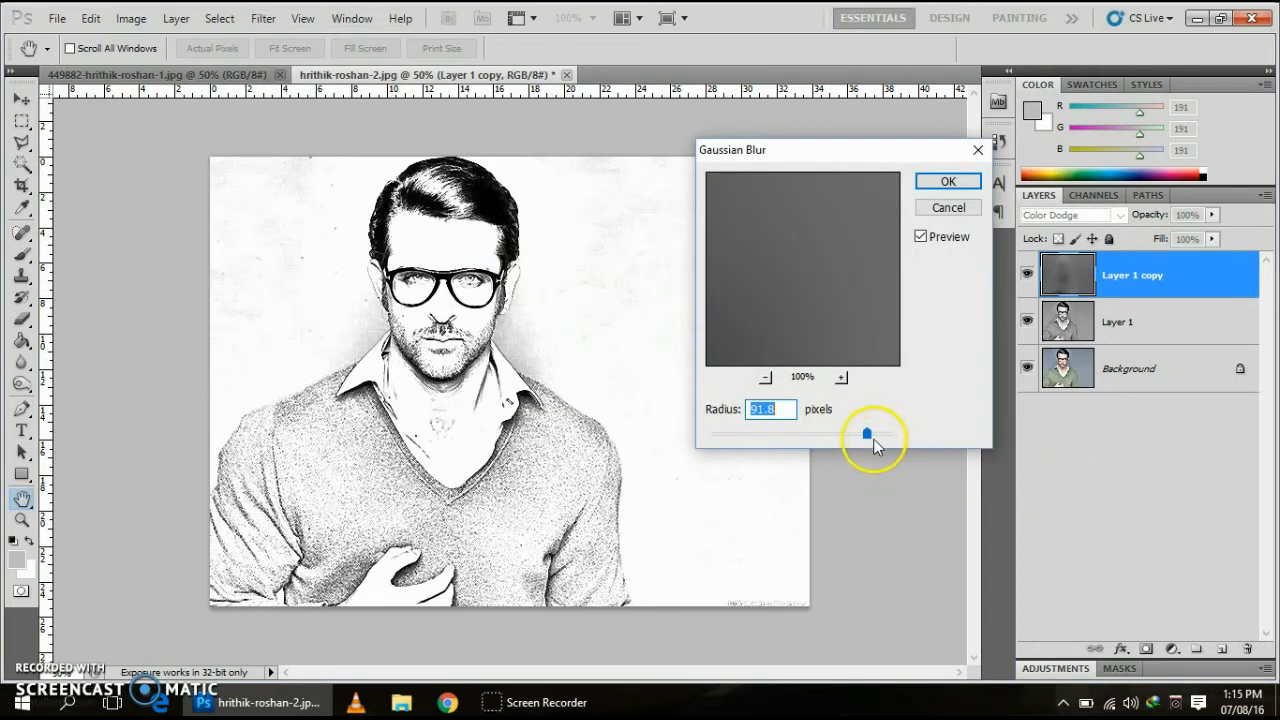
left_click_drag(870, 437, 797, 434)
left_click(792, 437)
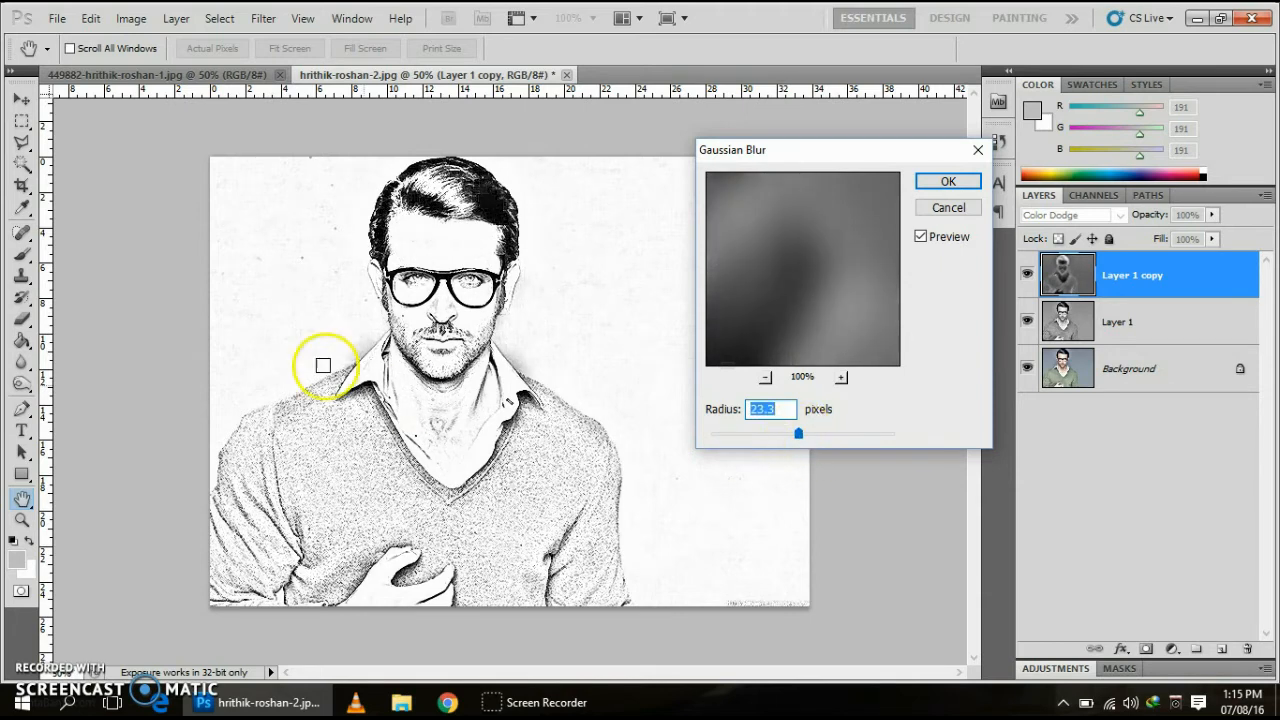
left_click_drag(798, 437, 806, 438)
left_click(948, 181)
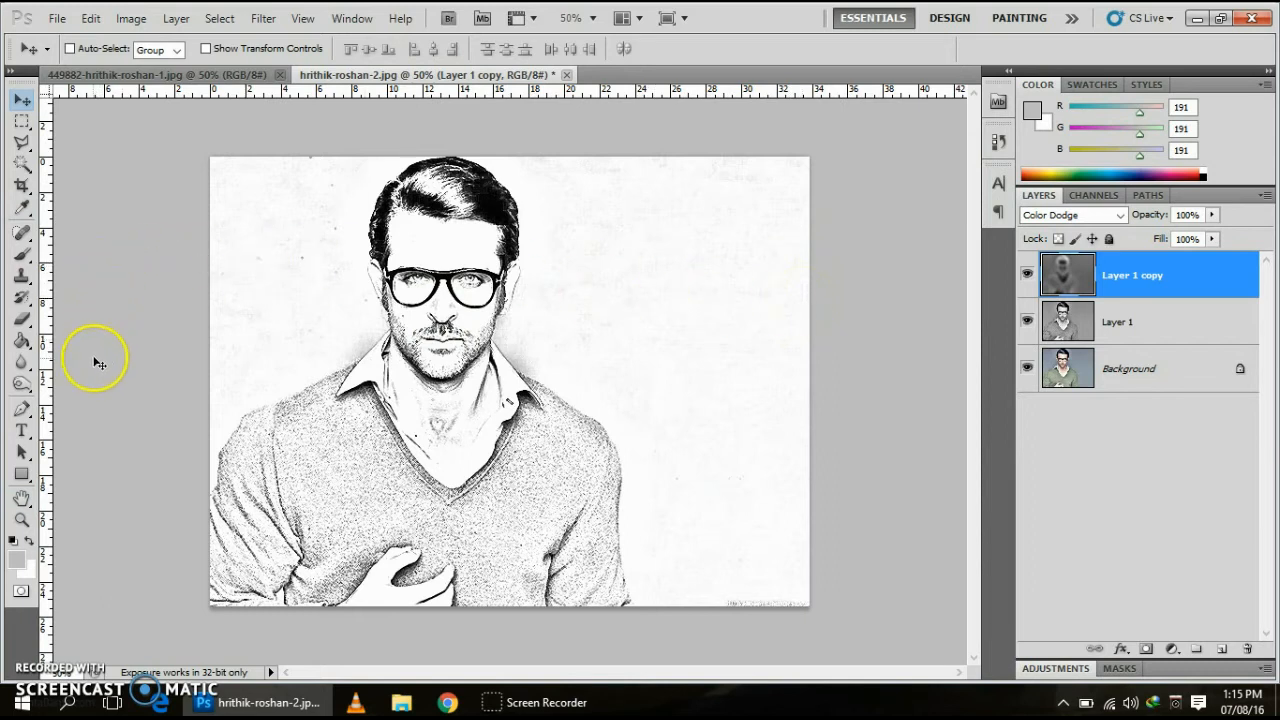
Darken the face and sweater on the blurred copy with the Burn Tool, using a soft 199 px brush with lowered hardness
left_click(22, 385)
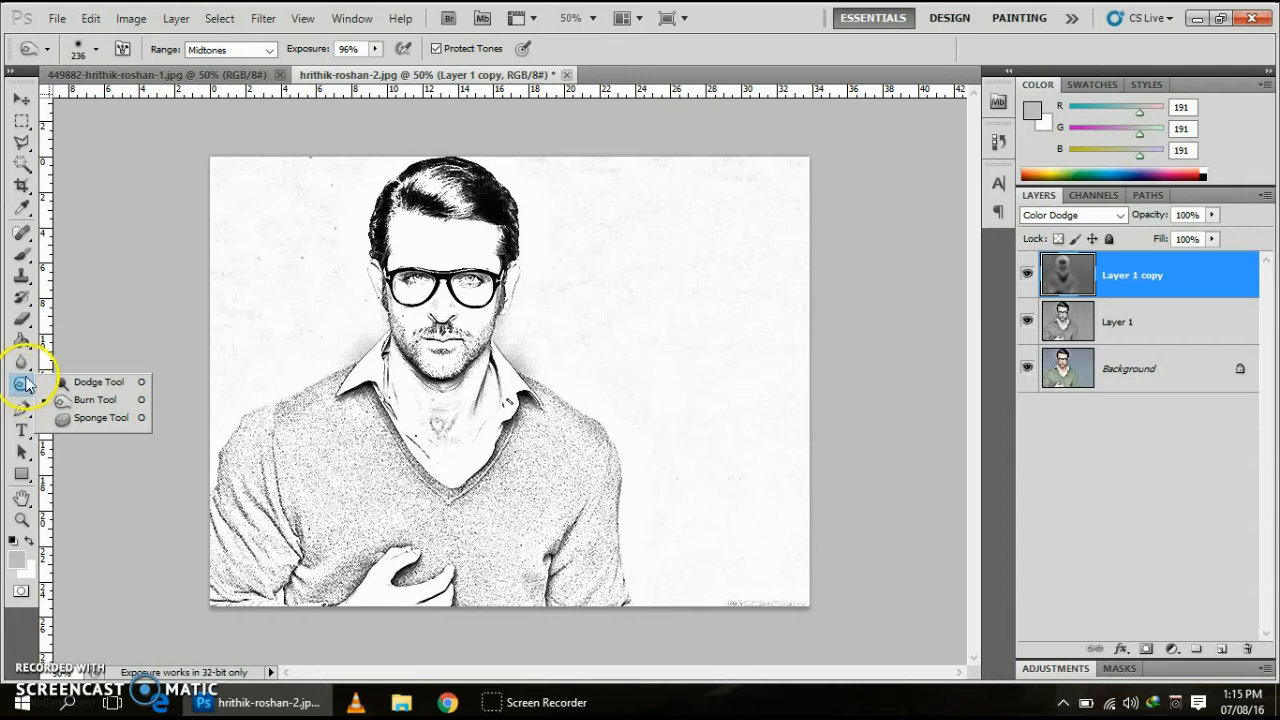
left_click(115, 403)
mouse_move(410, 285)
left_mouse_down()
mouse_move(471, 286)
mouse_move(432, 272)
left_mouse_up()
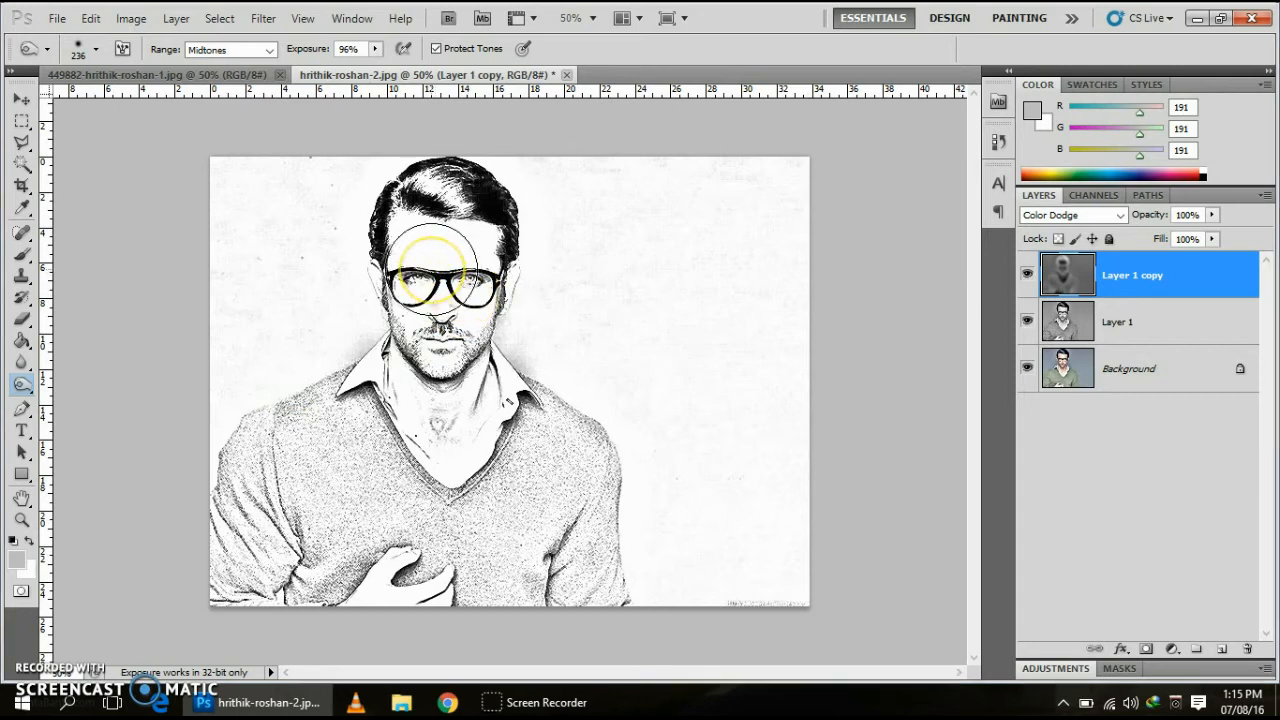
right_click(432, 270)
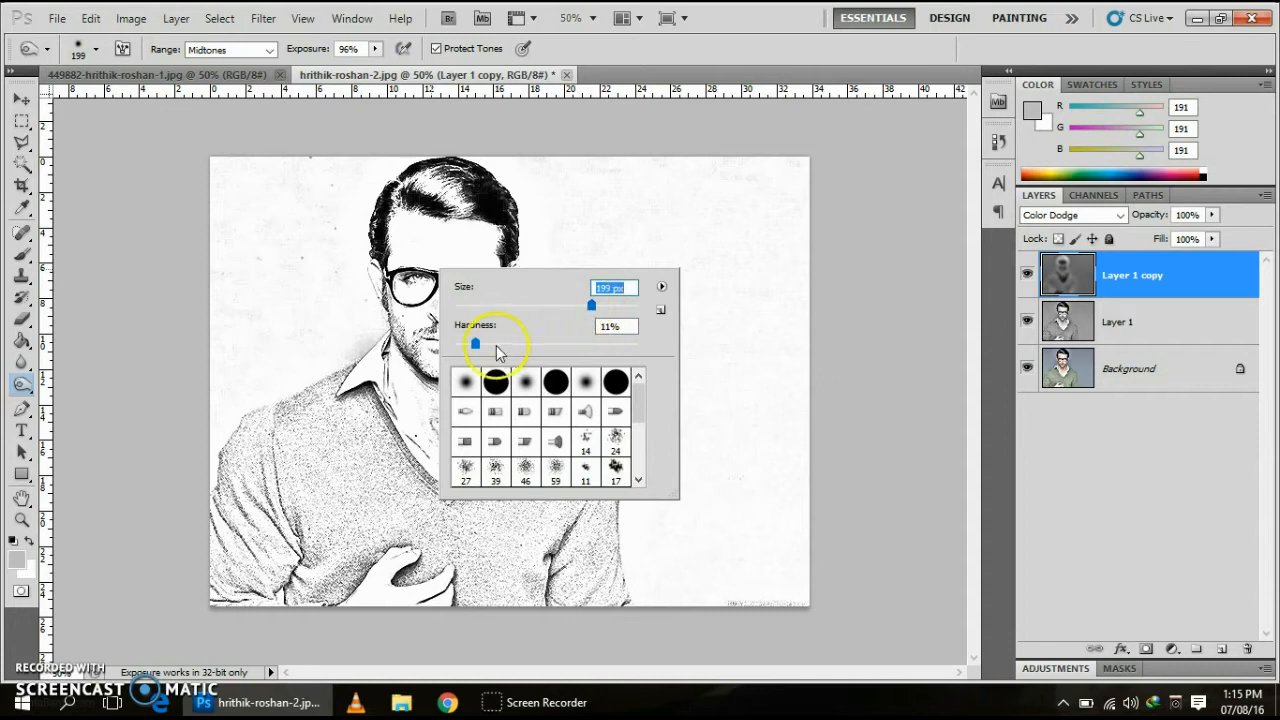
left_click_drag(482, 346, 465, 346)
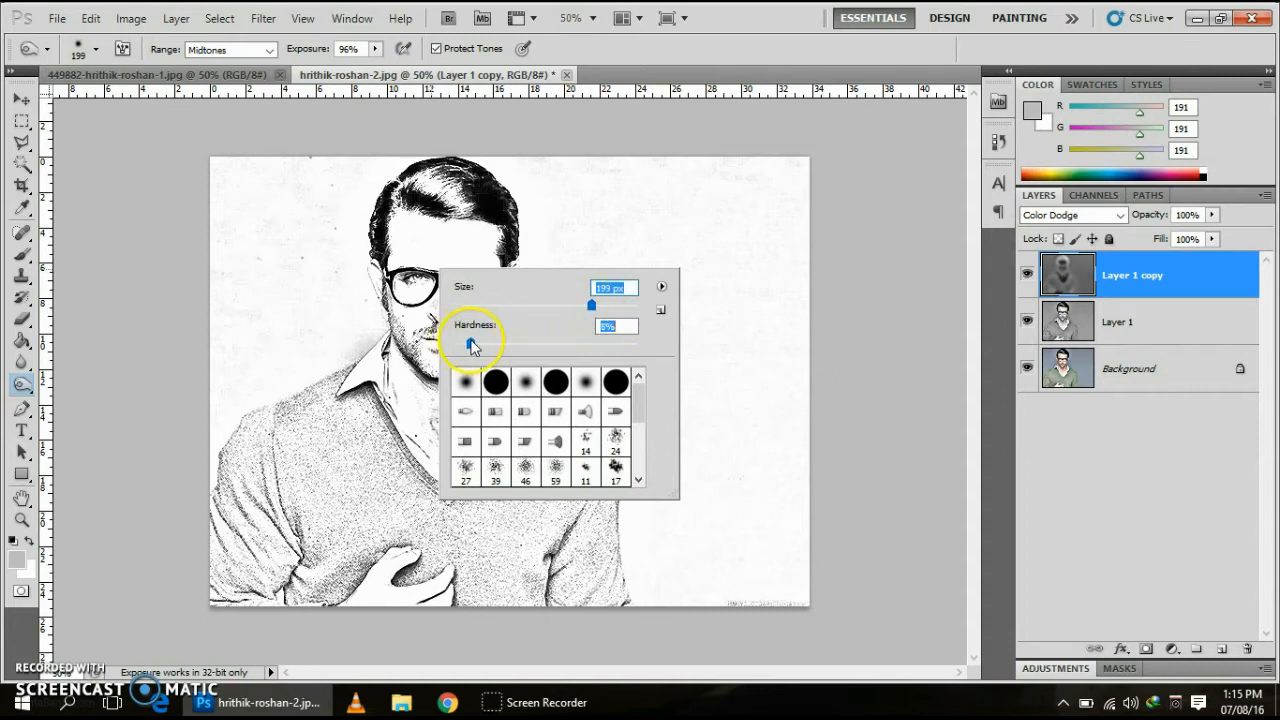
left_click(422, 228)
mouse_move(438, 257)
left_mouse_down()
mouse_move(488, 248)
mouse_move(466, 234)
mouse_move(447, 339)
mouse_move(425, 213)
mouse_move(429, 330)
mouse_move(500, 231)
mouse_move(429, 212)
mouse_move(397, 245)
mouse_move(460, 310)
mouse_move(465, 243)
mouse_move(433, 322)
mouse_move(437, 290)
mouse_move(447, 350)
mouse_move(427, 249)
mouse_move(457, 242)
mouse_move(450, 330)
mouse_move(458, 224)
mouse_move(440, 381)
mouse_move(422, 376)
mouse_move(426, 440)
mouse_move(465, 377)
mouse_move(432, 450)
mouse_move(400, 368)
mouse_move(460, 442)
mouse_move(309, 468)
mouse_move(310, 481)
mouse_move(205, 505)
mouse_move(335, 483)
mouse_move(388, 496)
mouse_move(164, 582)
mouse_move(435, 546)
mouse_move(330, 578)
mouse_move(352, 523)
mouse_move(512, 562)
mouse_move(462, 543)
mouse_move(563, 491)
left_mouse_up()
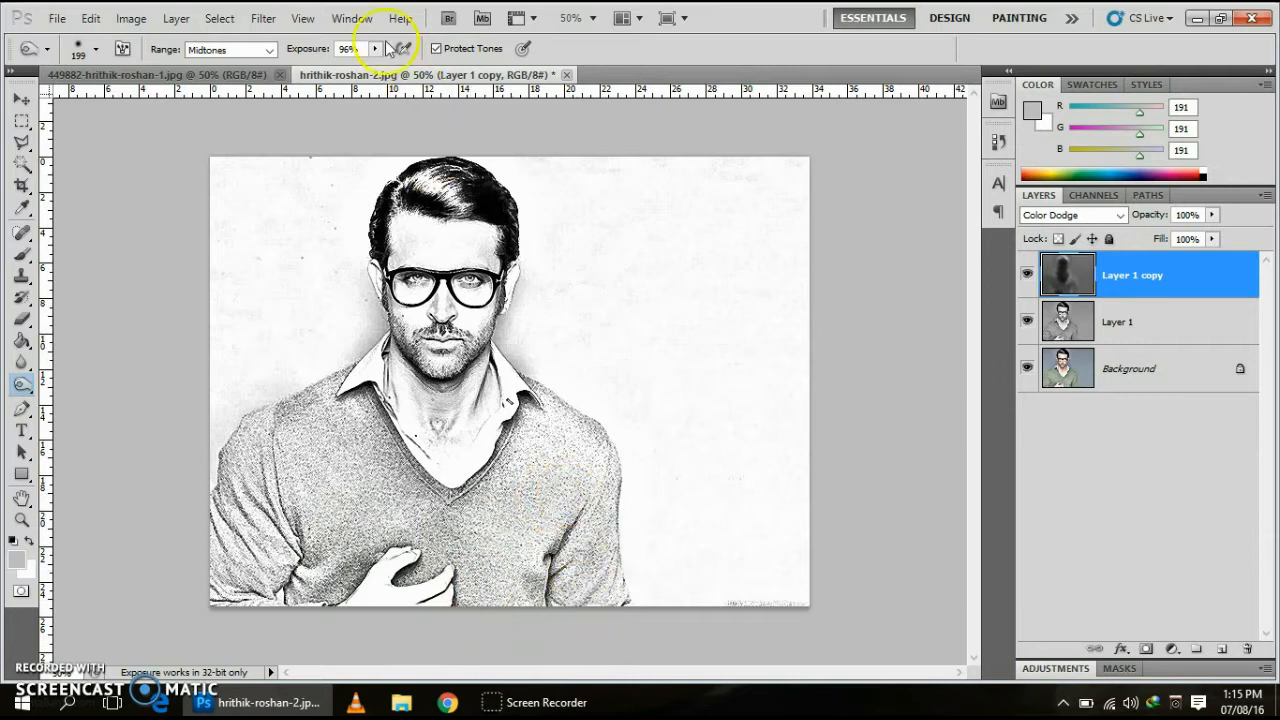
Burn the sweater and the background around the man further at 96% exposure, and compare the sketch with the original photo
left_click(377, 50)
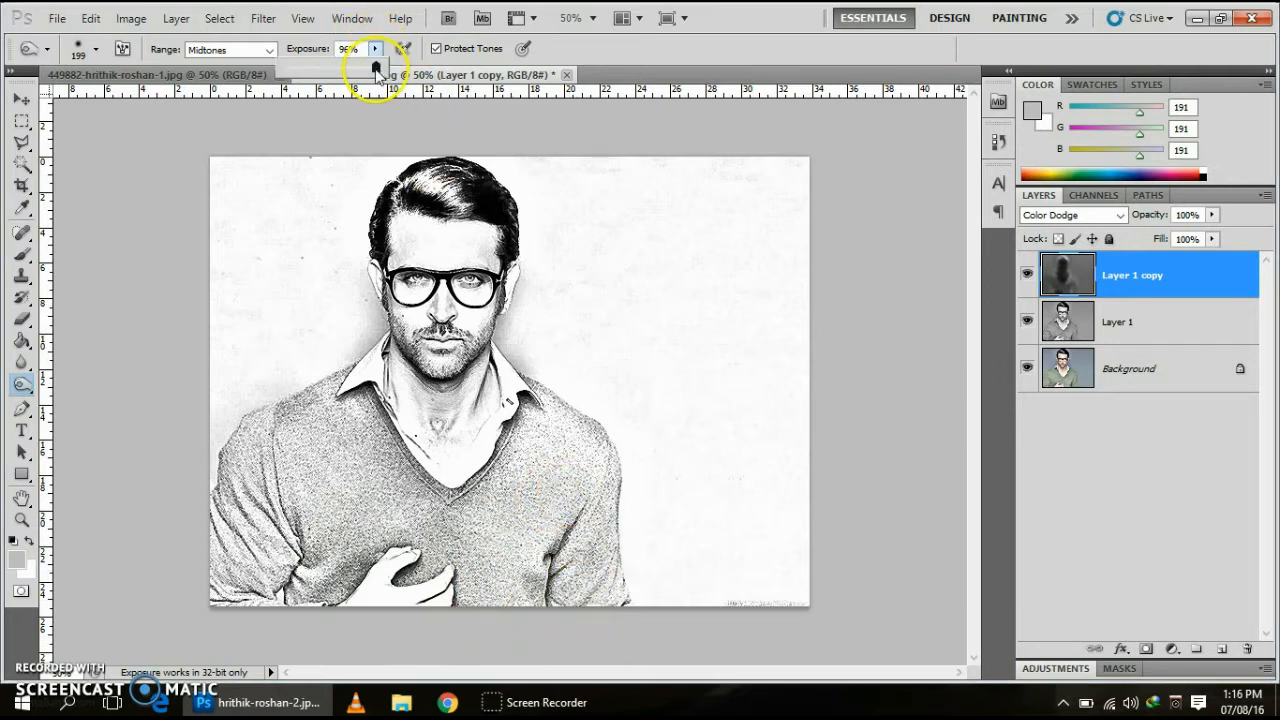
left_click(707, 62)
mouse_move(423, 282)
left_mouse_down()
mouse_move(440, 338)
mouse_move(425, 235)
mouse_move(405, 212)
mouse_move(455, 205)
mouse_move(458, 268)
mouse_move(440, 225)
mouse_move(432, 353)
mouse_move(452, 258)
mouse_move(417, 365)
mouse_move(437, 318)
mouse_move(434, 447)
mouse_move(476, 298)
mouse_move(473, 486)
mouse_move(485, 392)
mouse_move(514, 478)
mouse_move(530, 416)
mouse_move(589, 500)
mouse_move(567, 434)
mouse_move(579, 529)
mouse_move(602, 455)
mouse_move(601, 568)
mouse_move(458, 580)
mouse_move(501, 506)
mouse_move(357, 590)
mouse_move(246, 578)
mouse_move(285, 472)
mouse_move(228, 598)
mouse_move(277, 416)
mouse_move(233, 585)
mouse_move(327, 414)
mouse_move(267, 537)
mouse_move(254, 438)
mouse_move(378, 382)
mouse_move(418, 292)
mouse_move(425, 227)
mouse_move(453, 190)
mouse_move(489, 232)
mouse_move(492, 310)
mouse_move(418, 280)
mouse_move(448, 308)
mouse_move(505, 218)
mouse_move(496, 340)
mouse_move(469, 169)
mouse_move(398, 233)
mouse_move(407, 320)
mouse_move(368, 231)
mouse_move(413, 176)
mouse_move(487, 237)
mouse_move(437, 221)
mouse_move(440, 345)
mouse_move(455, 316)
mouse_move(418, 392)
mouse_move(428, 476)
mouse_move(525, 371)
mouse_move(401, 605)
mouse_move(537, 510)
mouse_move(507, 558)
mouse_move(503, 502)
mouse_move(562, 485)
mouse_move(535, 545)
mouse_move(573, 490)
mouse_move(576, 568)
mouse_move(580, 518)
mouse_move(594, 584)
mouse_move(532, 555)
mouse_move(359, 608)
mouse_move(320, 511)
mouse_move(256, 576)
mouse_move(323, 500)
mouse_move(246, 591)
left_mouse_up()
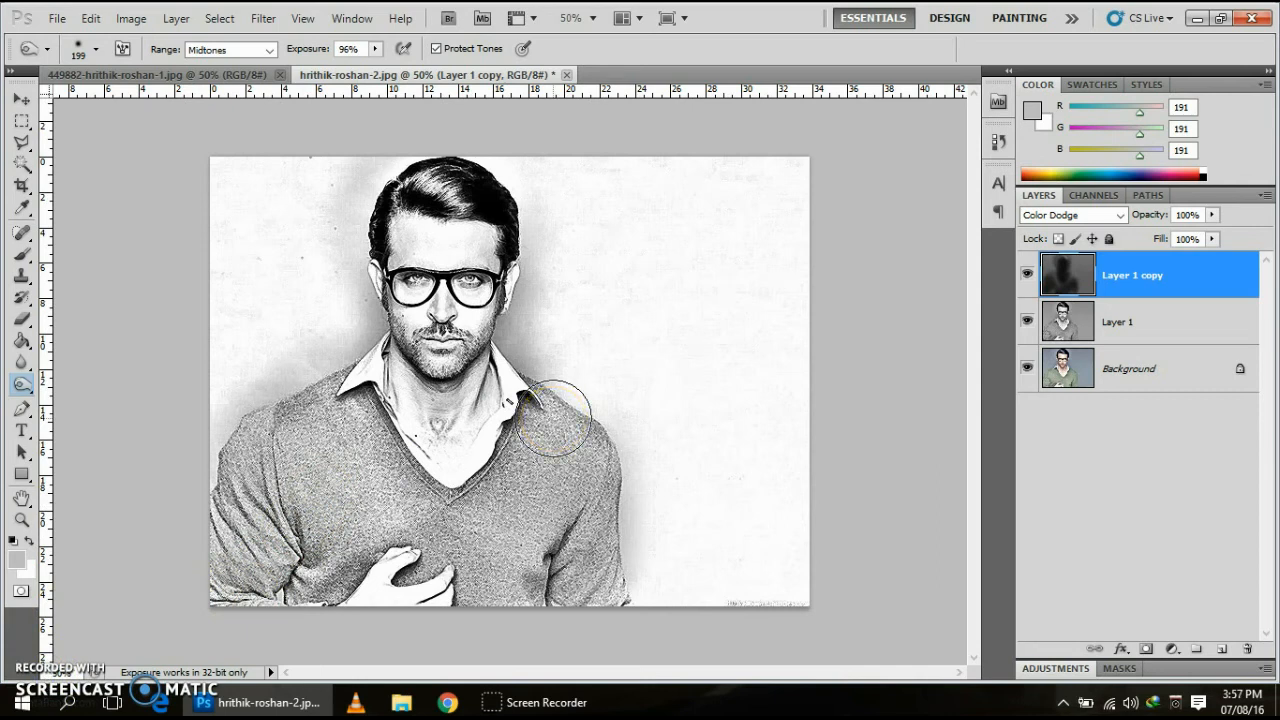
left_click(185, 77)
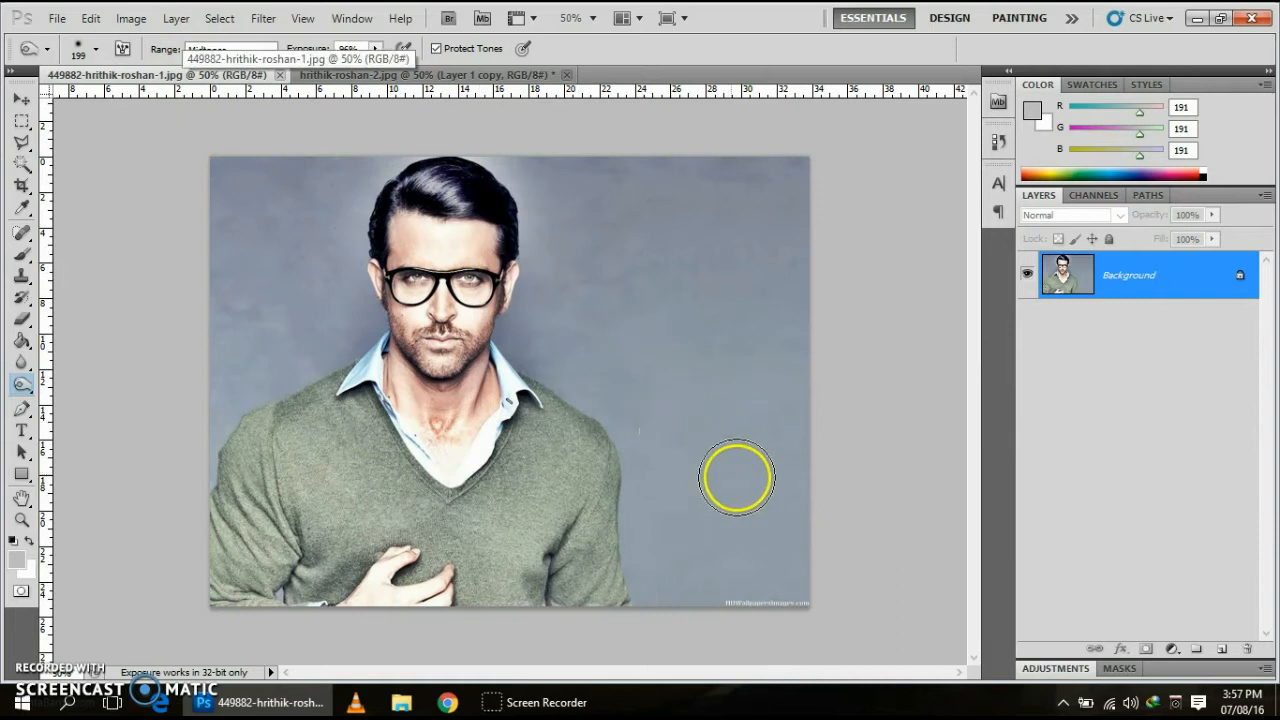
left_click(389, 75)
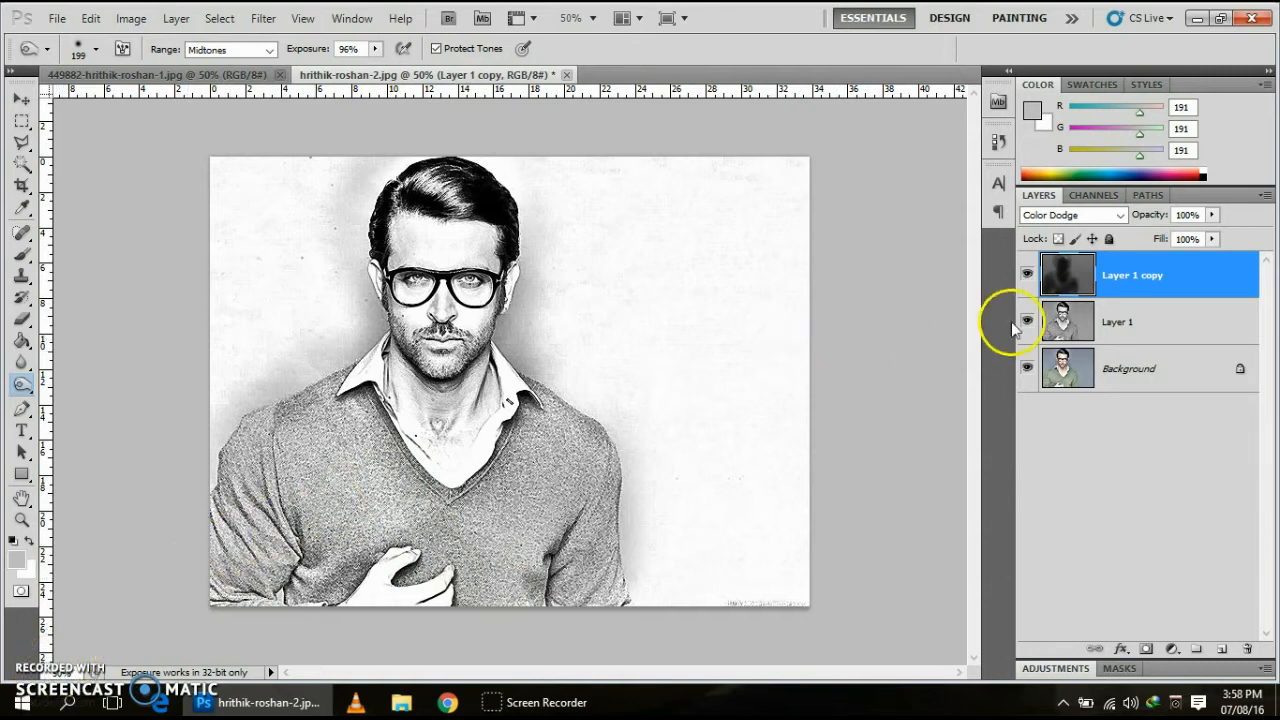
Delete the left part of the picture, up to the middle of the face, from both Layer 1 and Layer 1 copy, and deselect
left_click(1129, 330)
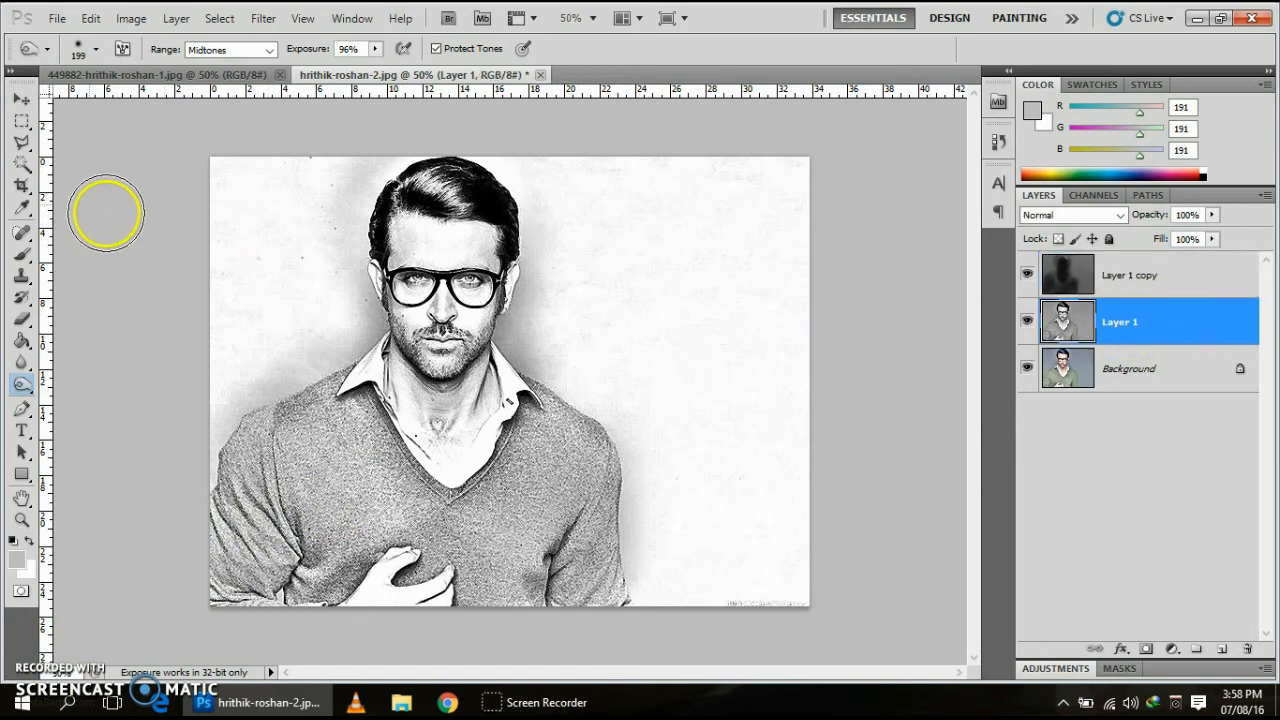
left_click(22, 121)
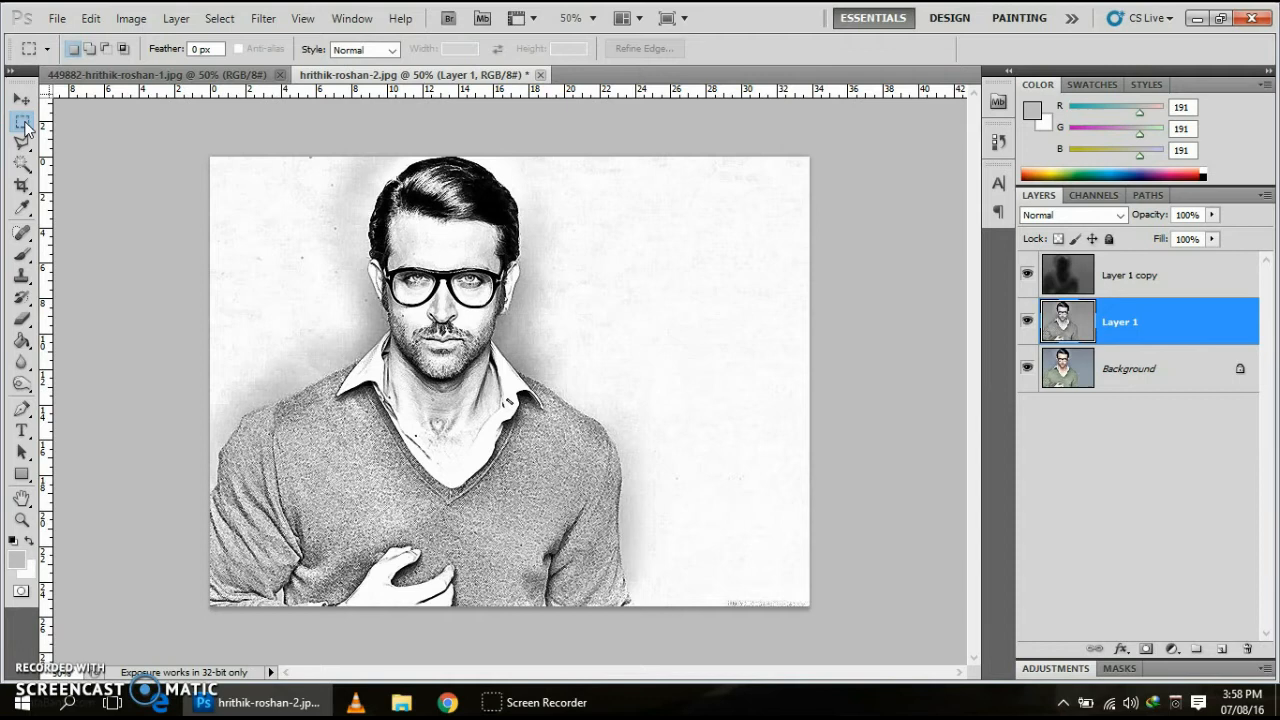
left_click_drag(305, 357, 428, 600)
left_click_drag(443, 625, 443, 625)
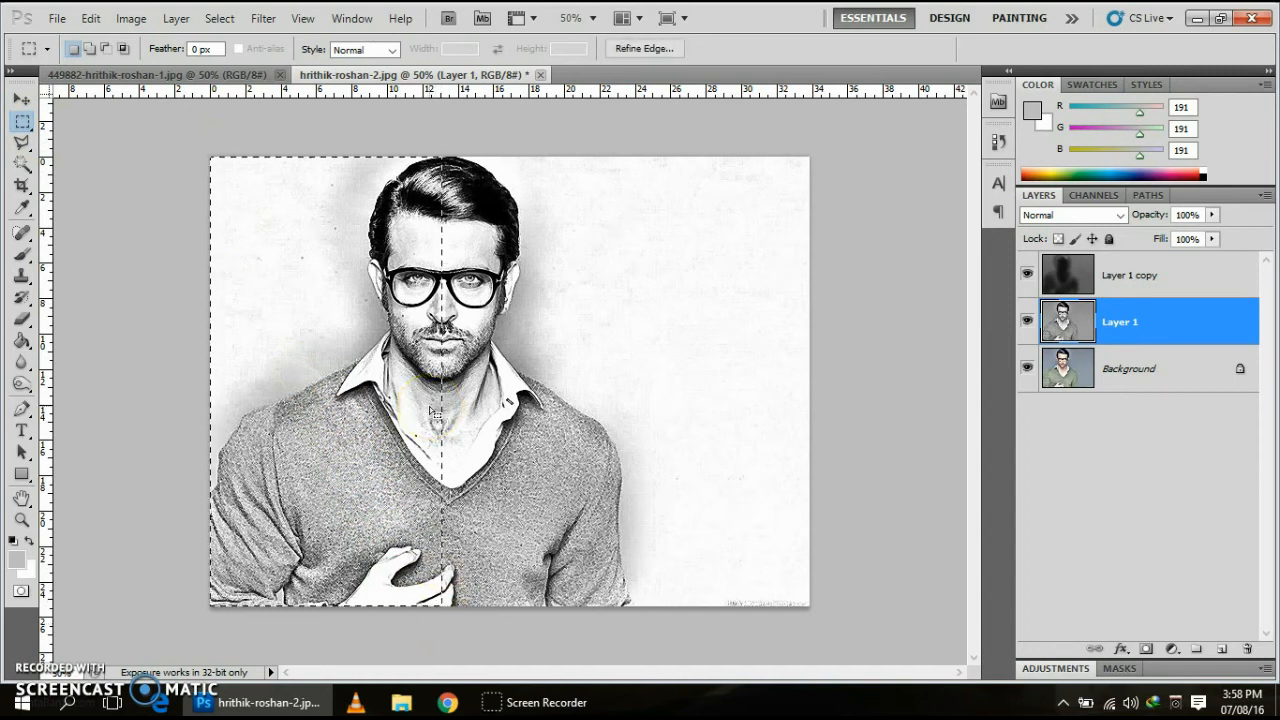
key("Delete")
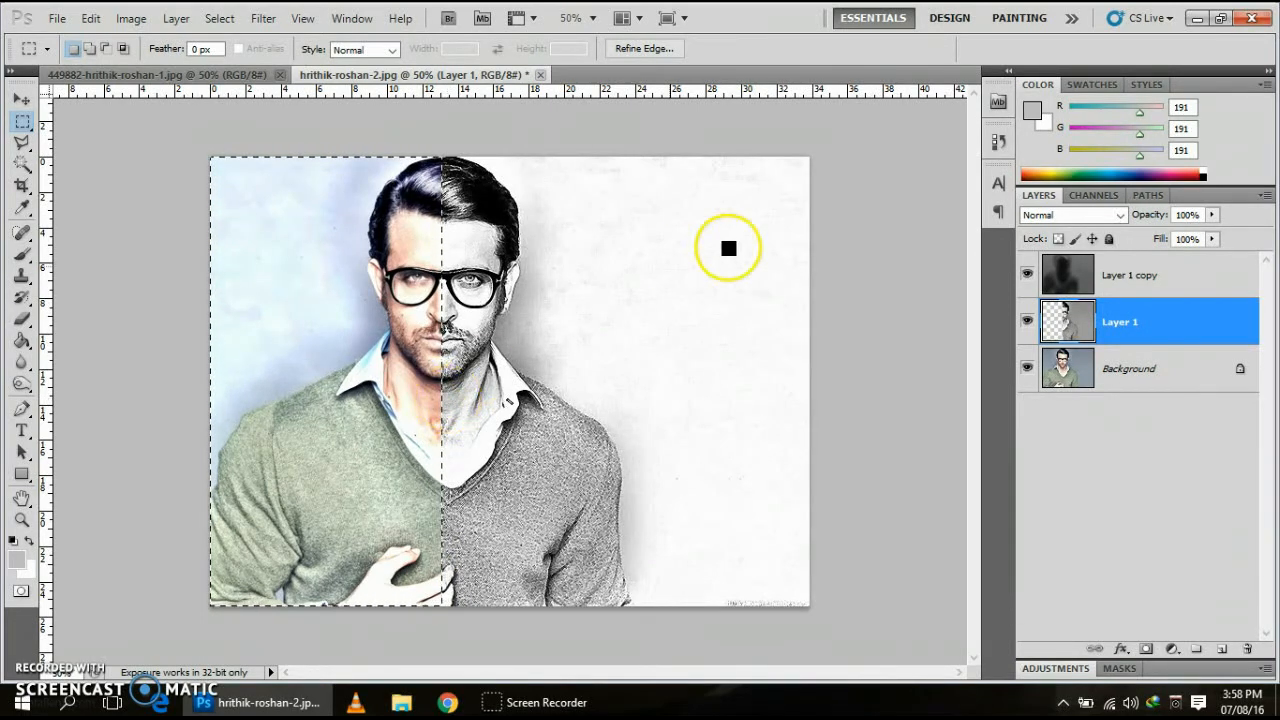
left_click(1157, 281)
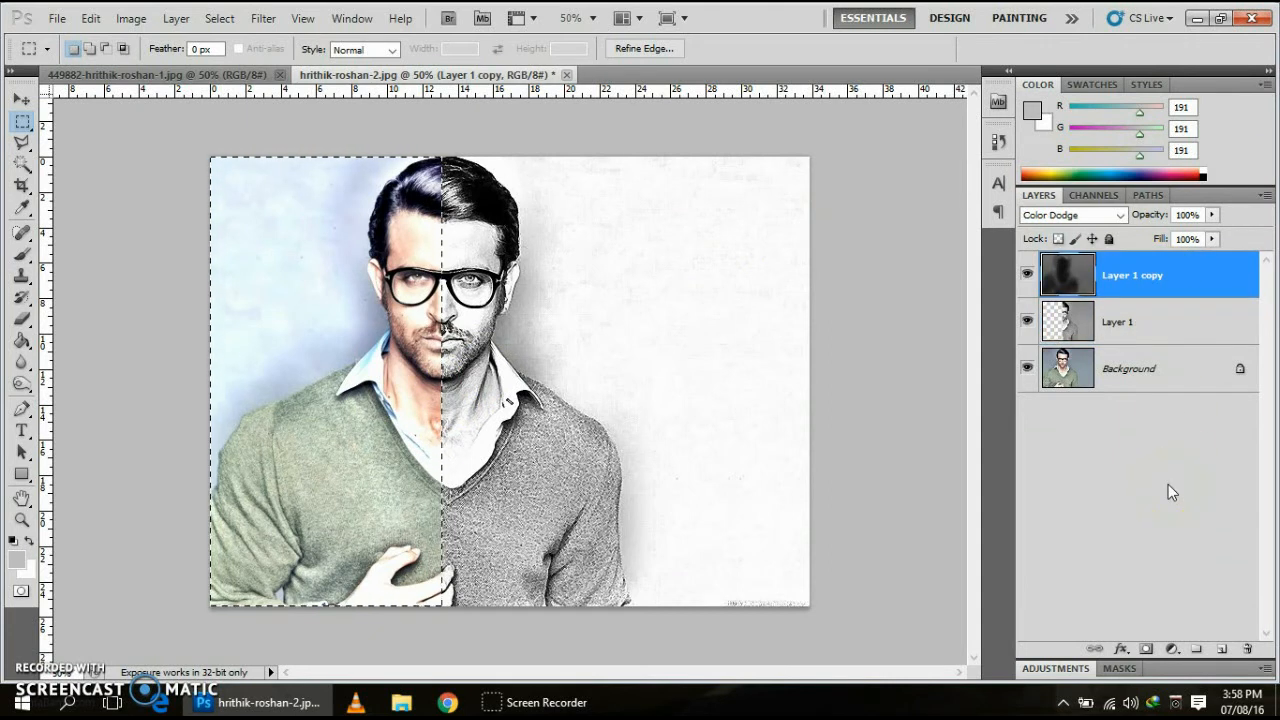
key("Delete")
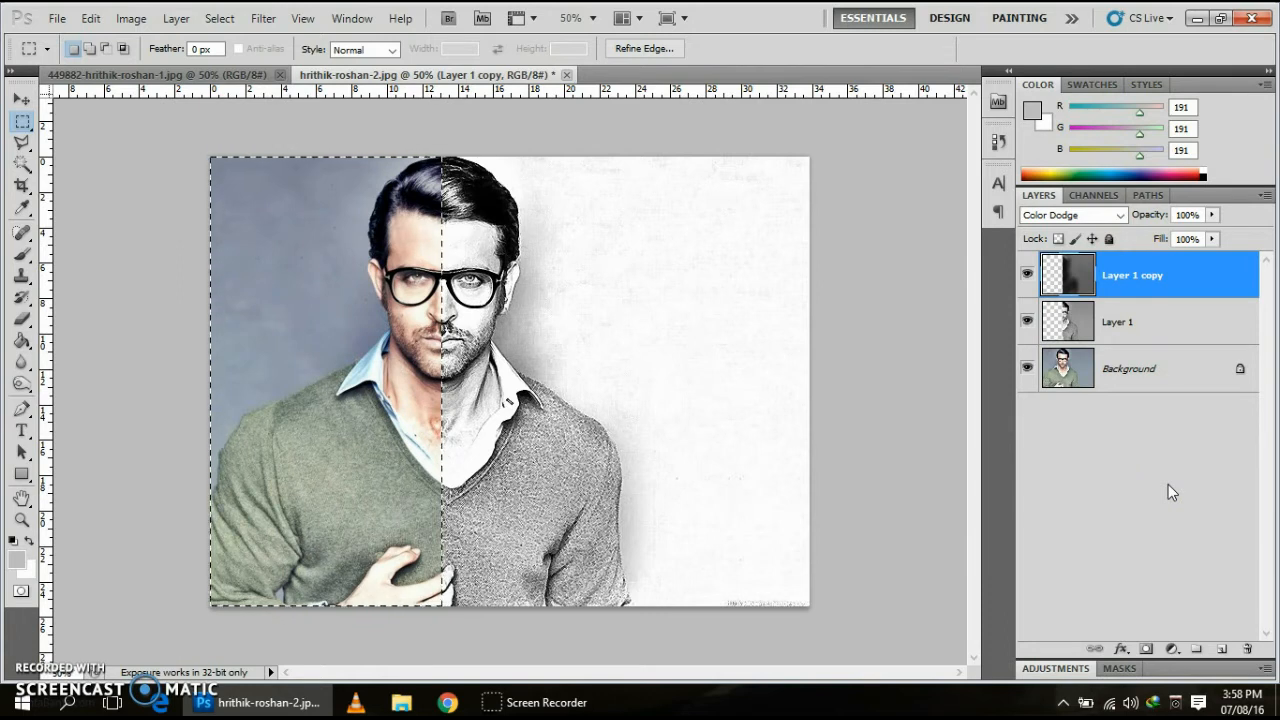
key("ctrl+d")
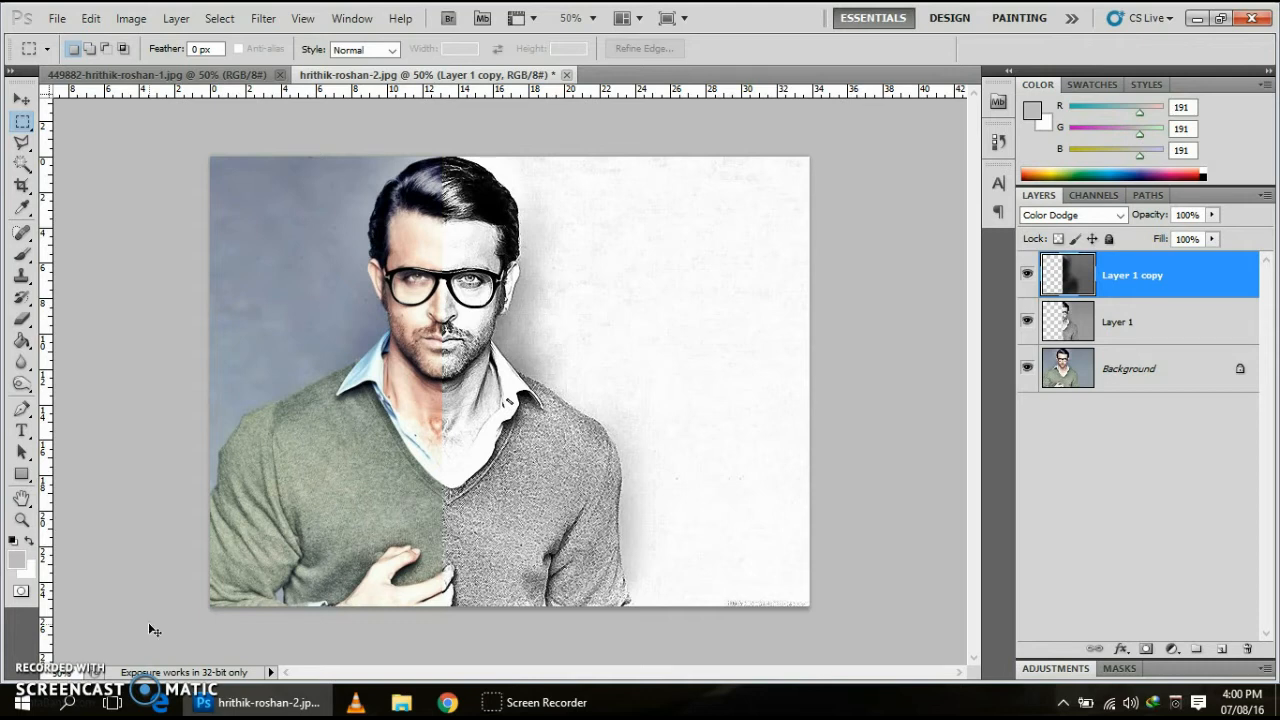
Undo the deletions on both sketch layers and clear the rectangular selection
key("ctrl+alt+z")
key("ctrl+alt+z")
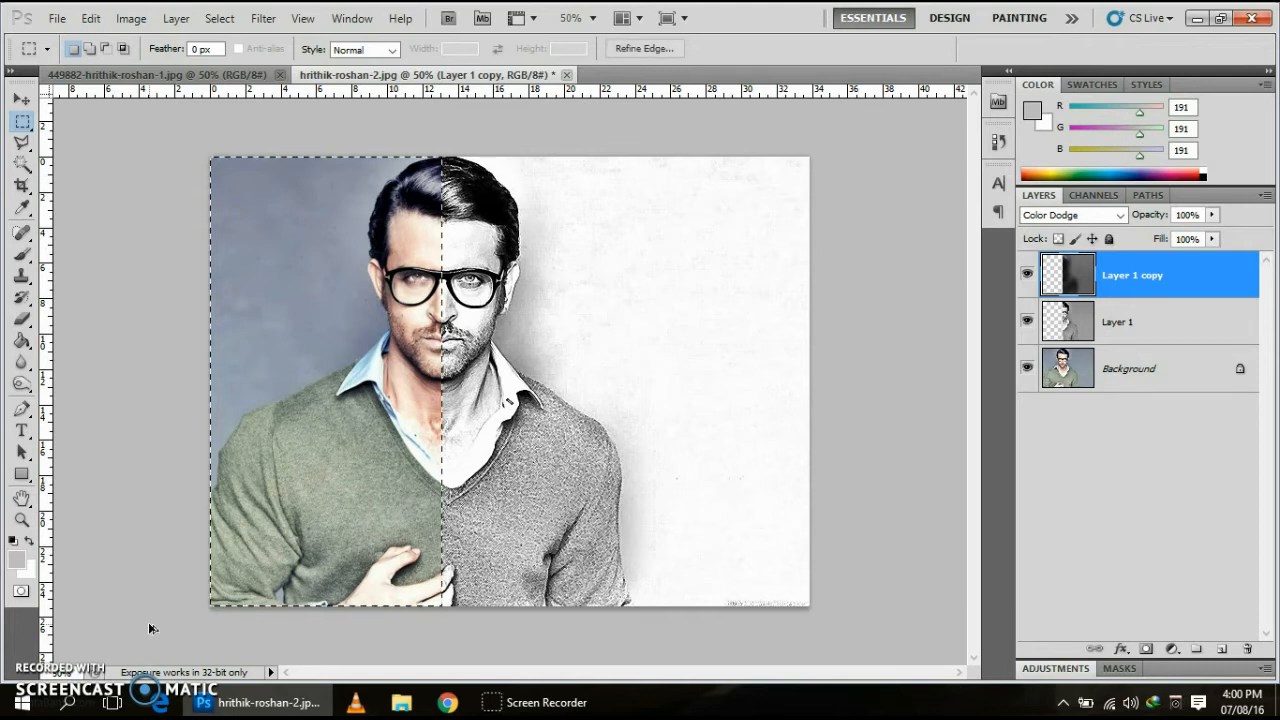
key("ctrl+alt+z")
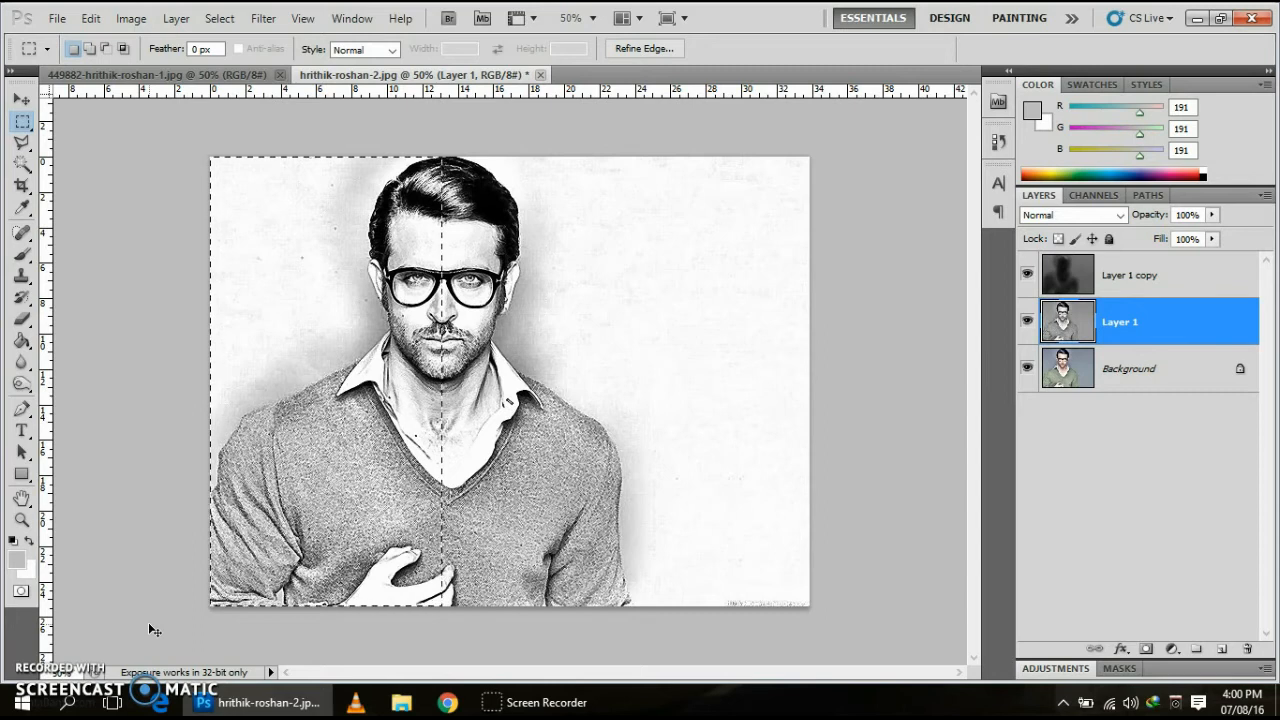
key("ctrl+d")
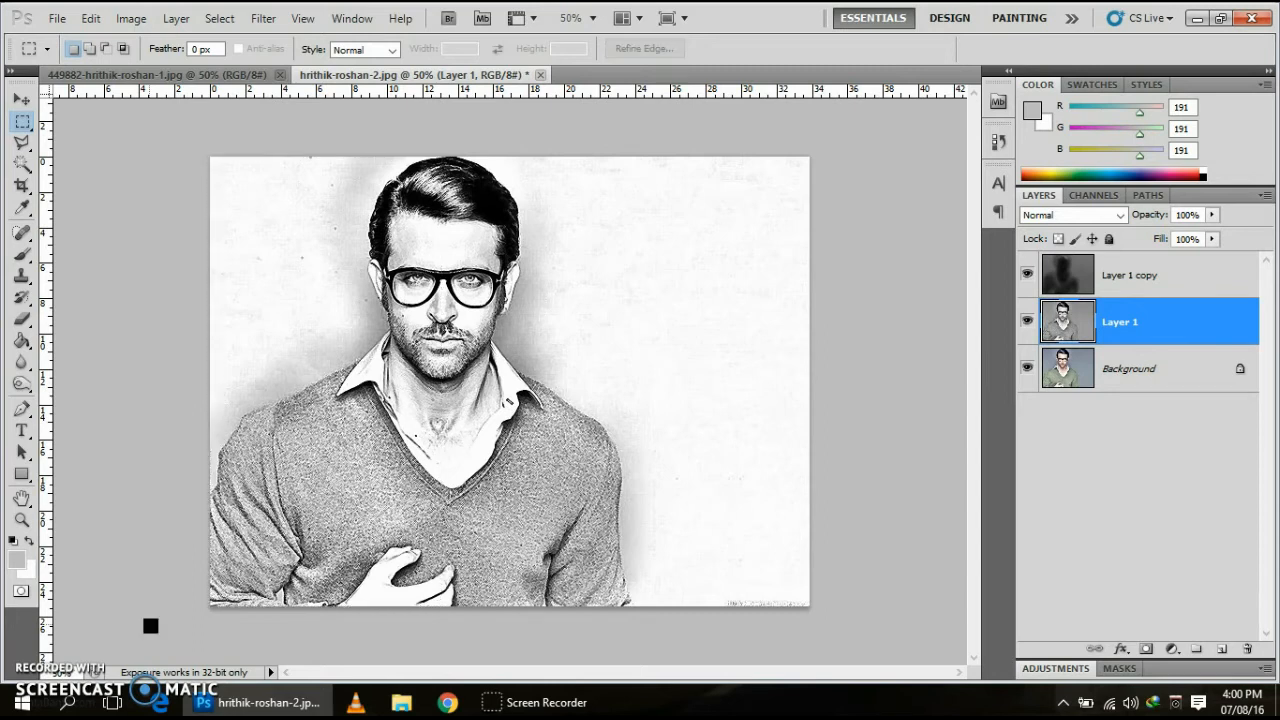
Merge Layer 1 copy down into Layer 1
left_click(77, 627)
left_click(21, 100)
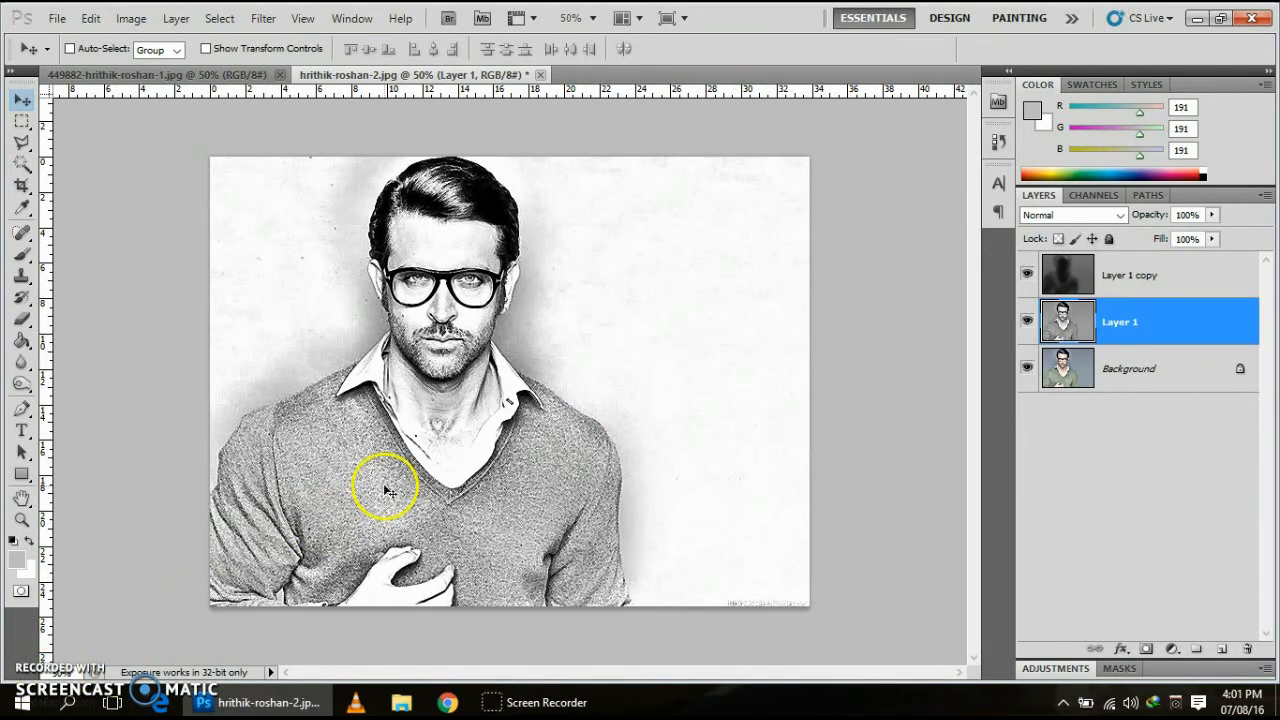
left_click(1180, 283)
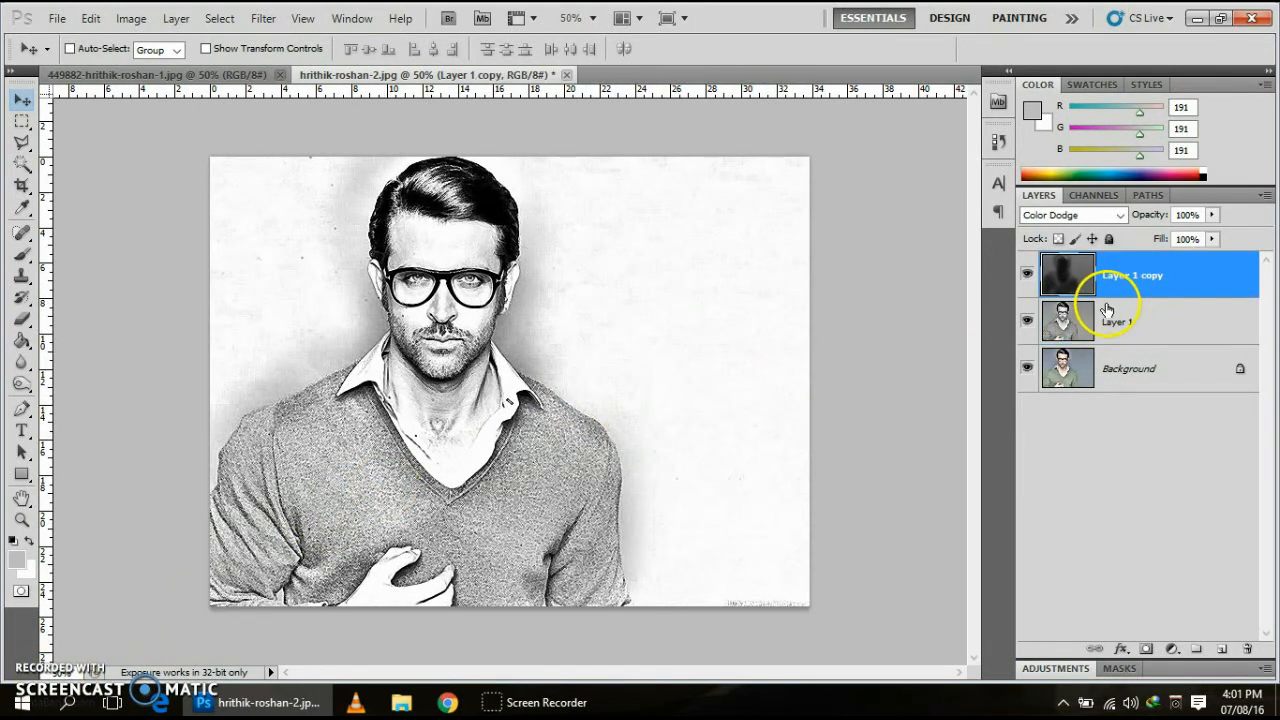
left_click(177, 20)
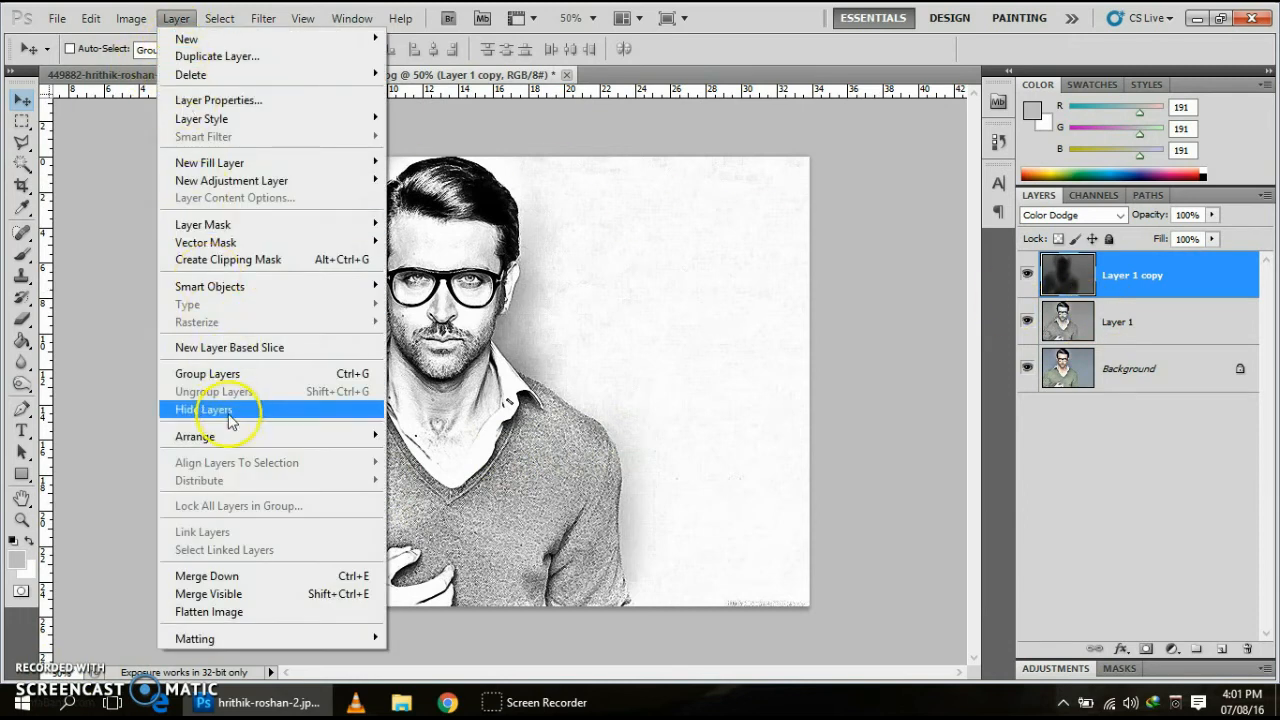
left_click(327, 575)
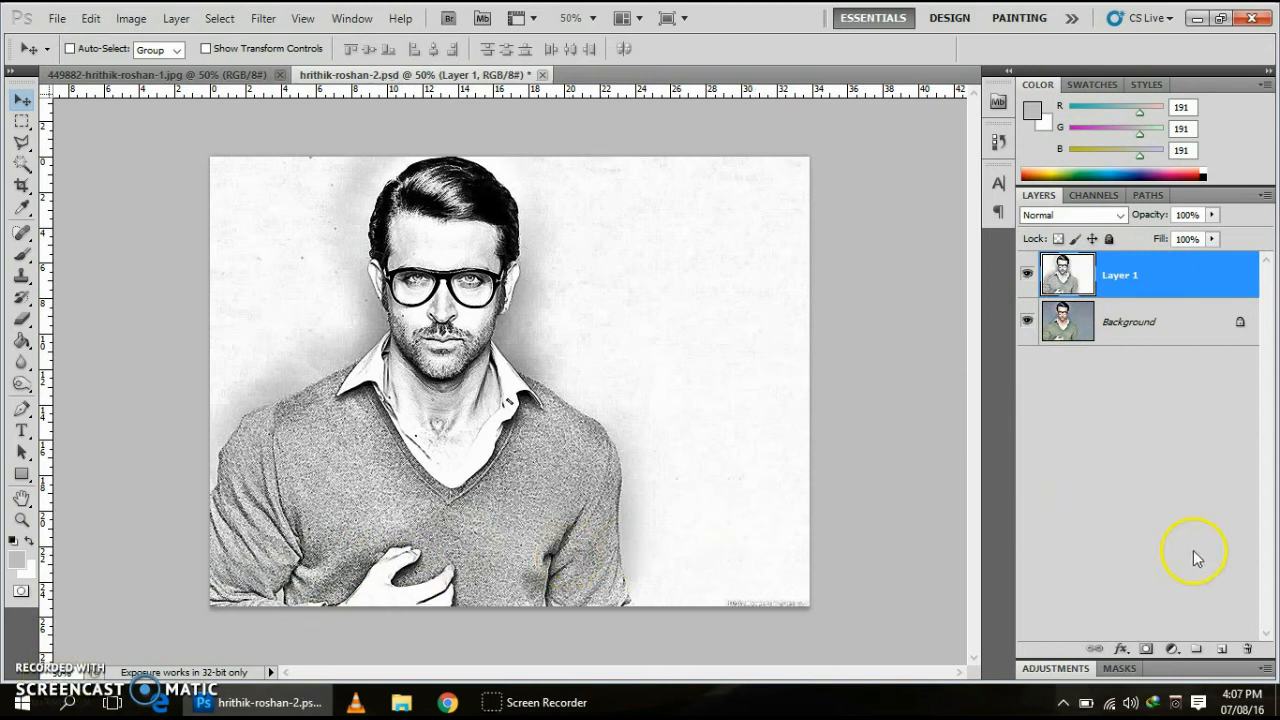
Add a new empty layer above Layer 1 and choose the rough 23 px textured preset for the Brush tool
left_click(1224, 651)
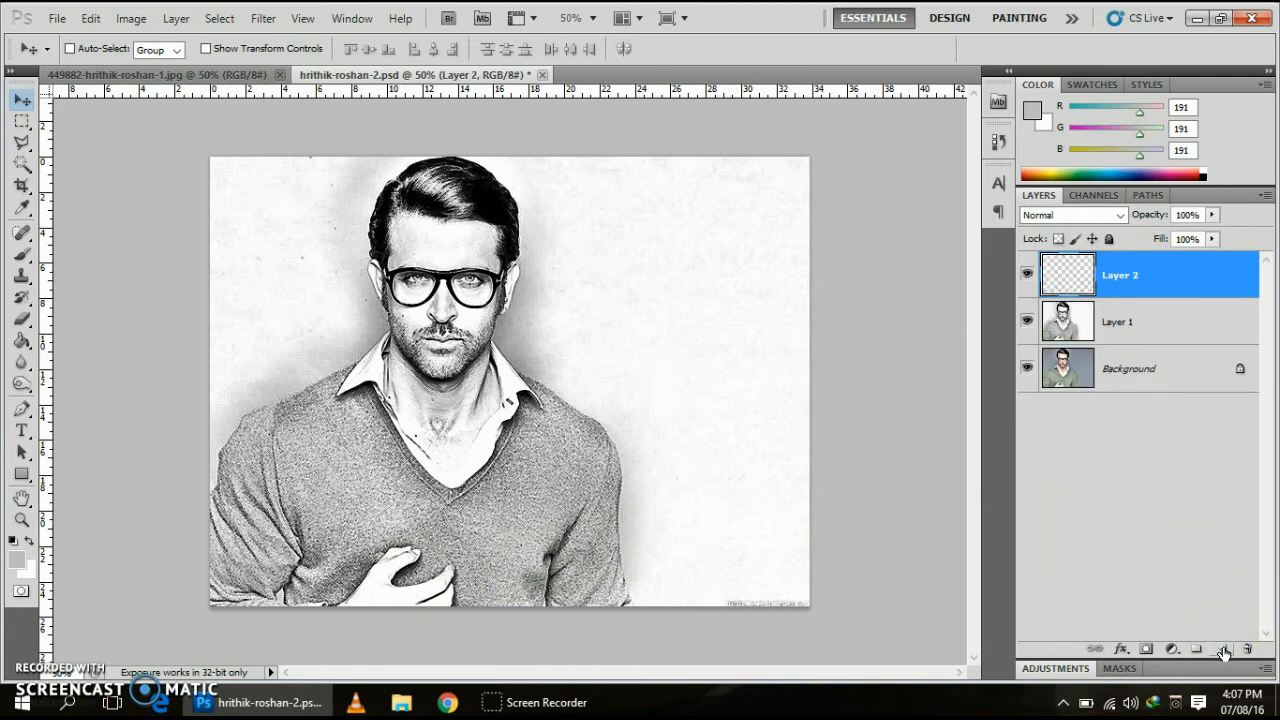
left_click(22, 256)
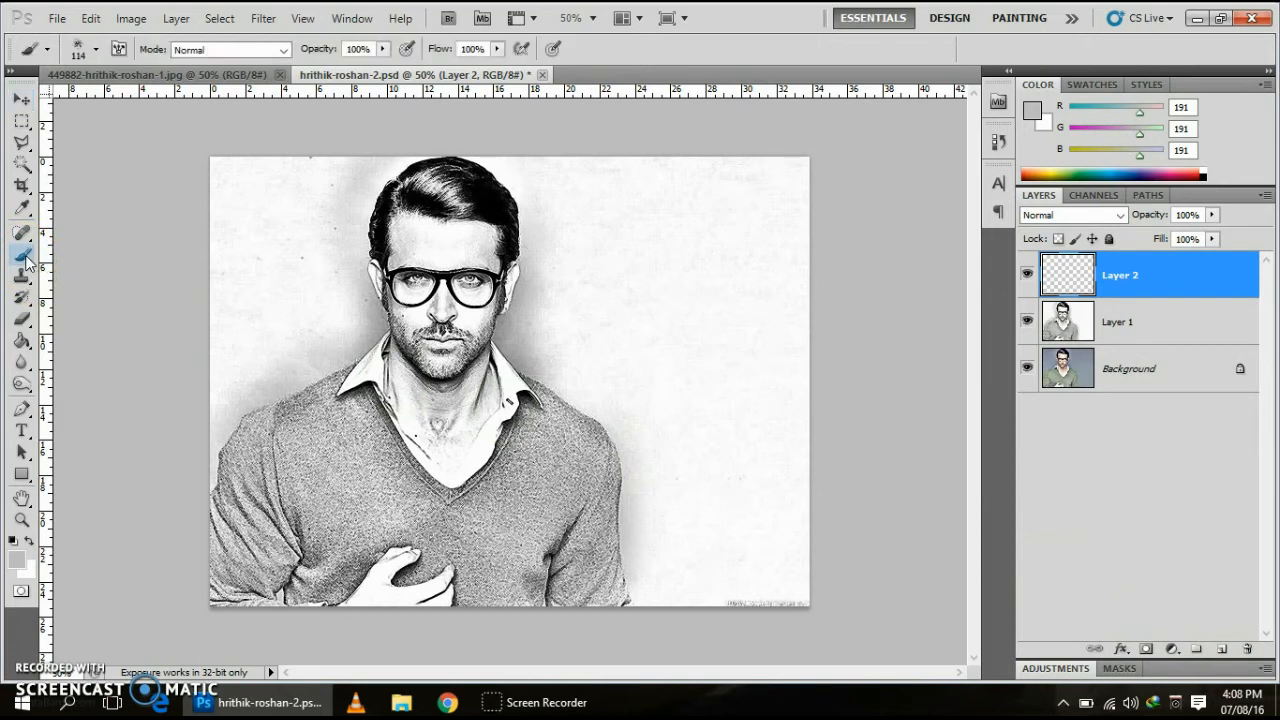
left_click(97, 50)
left_click_drag(214, 185, 214, 225)
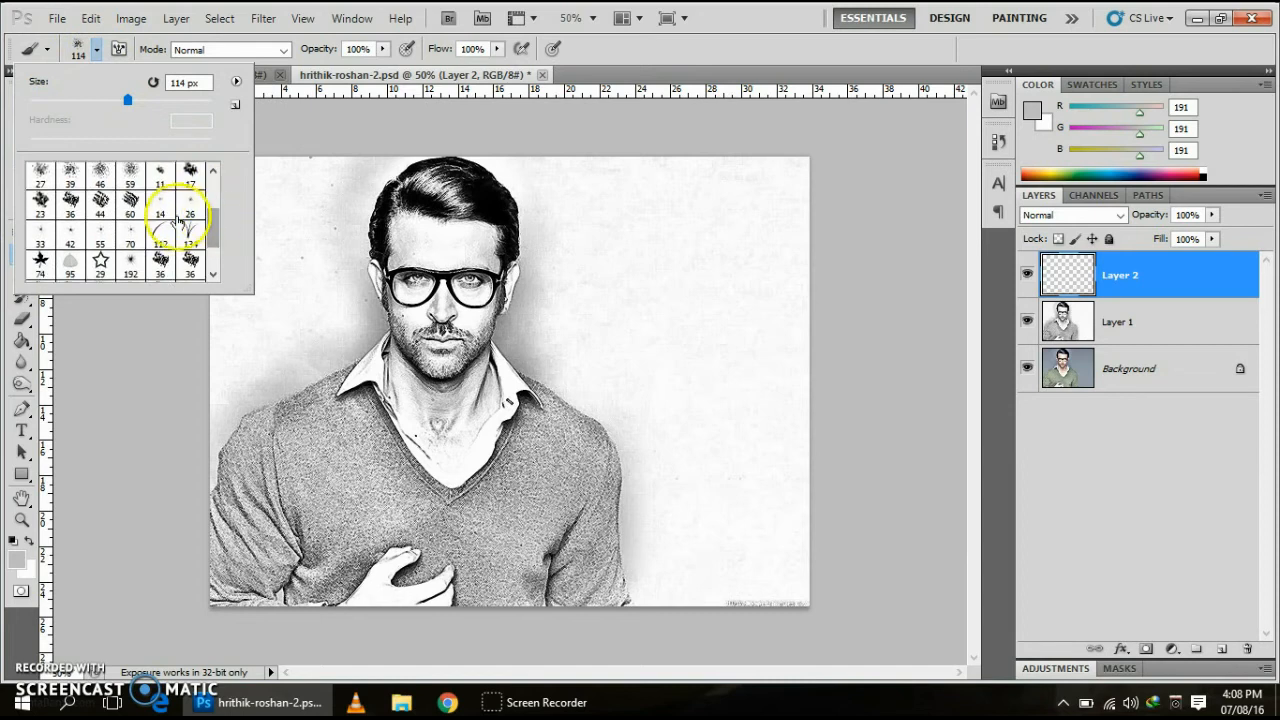
left_click(40, 205)
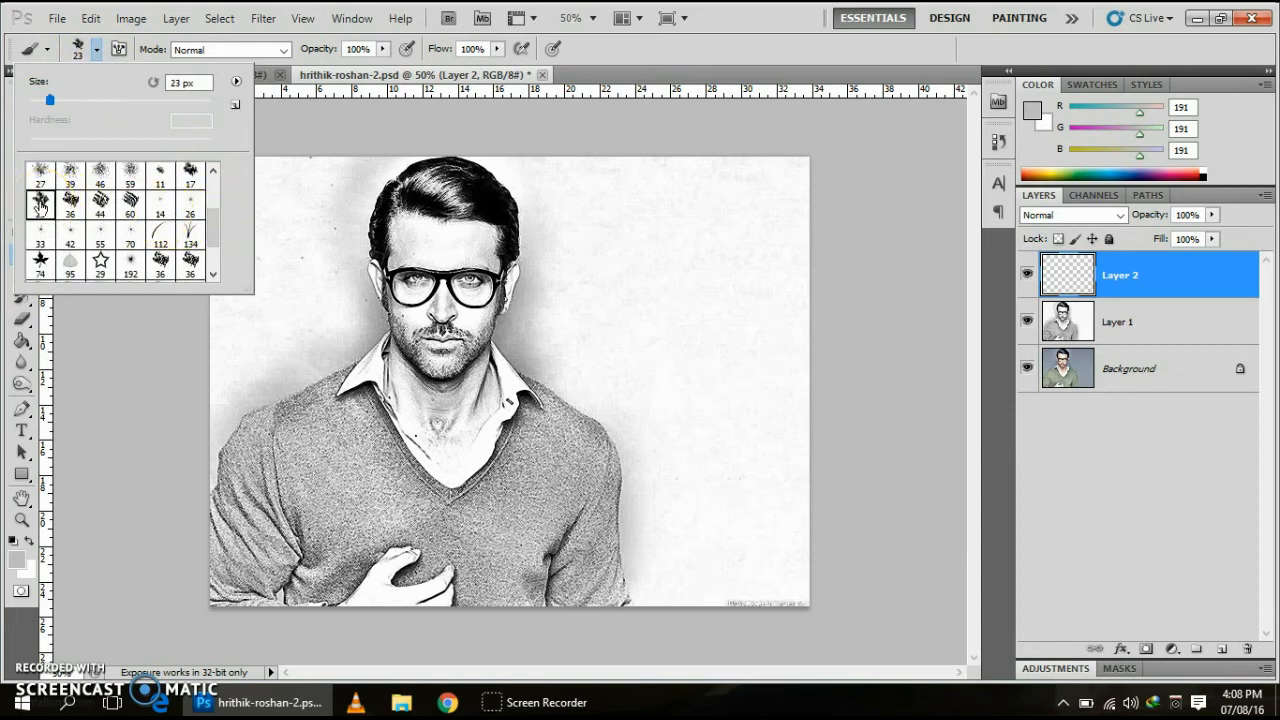
Try other textured brush presets, such as 44, 60, 36 and 27 px, and return to the rough 23 px one
left_click(190, 173)
left_click(68, 201)
left_click(100, 201)
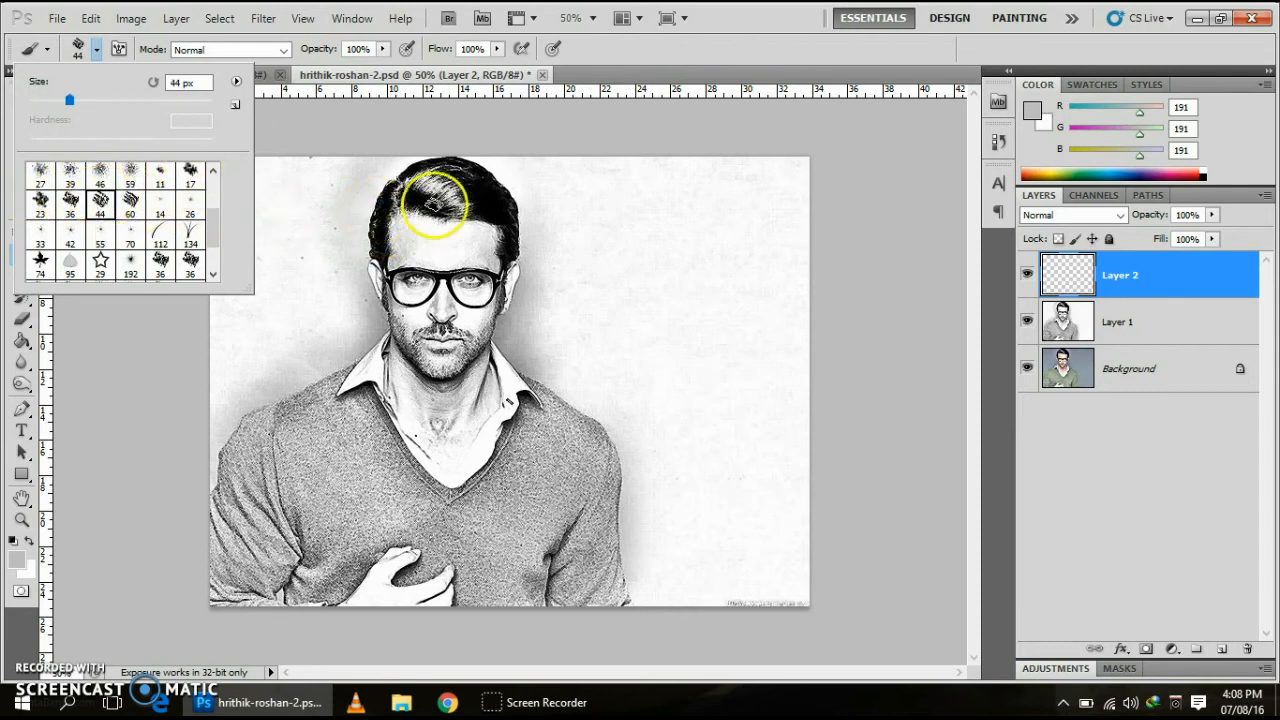
left_click(130, 201)
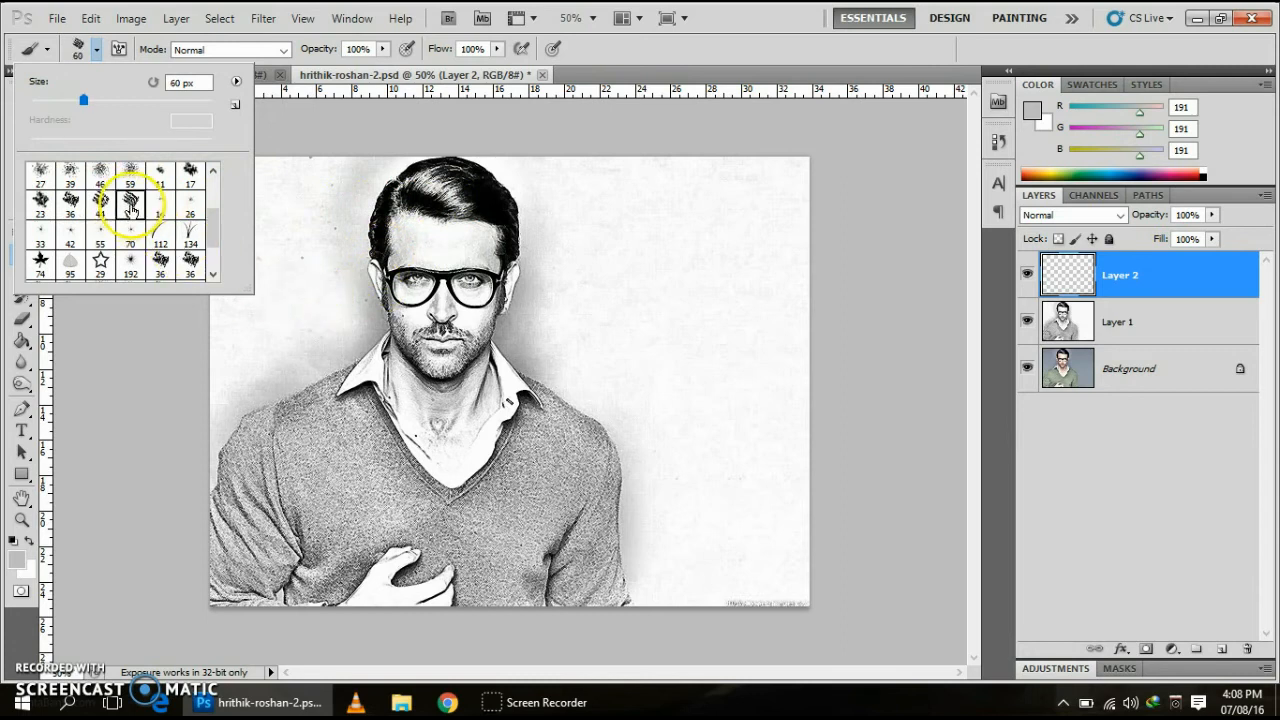
left_click(160, 263)
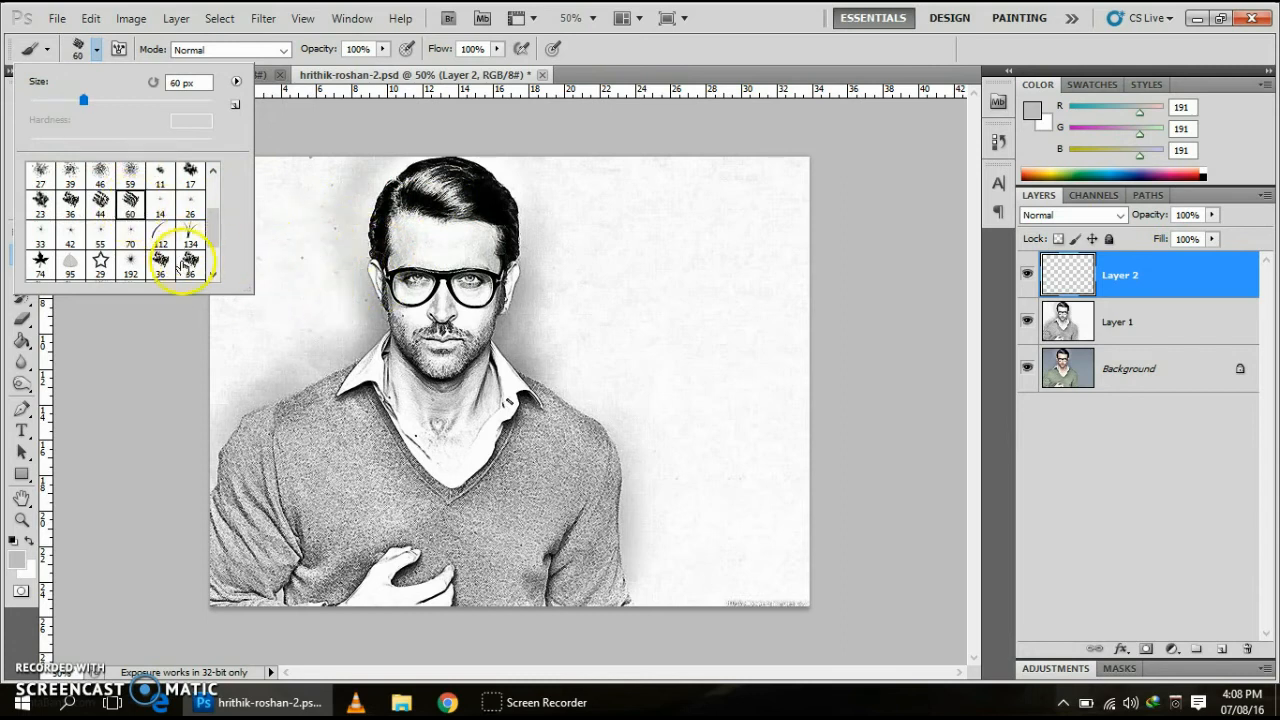
left_click(200, 258)
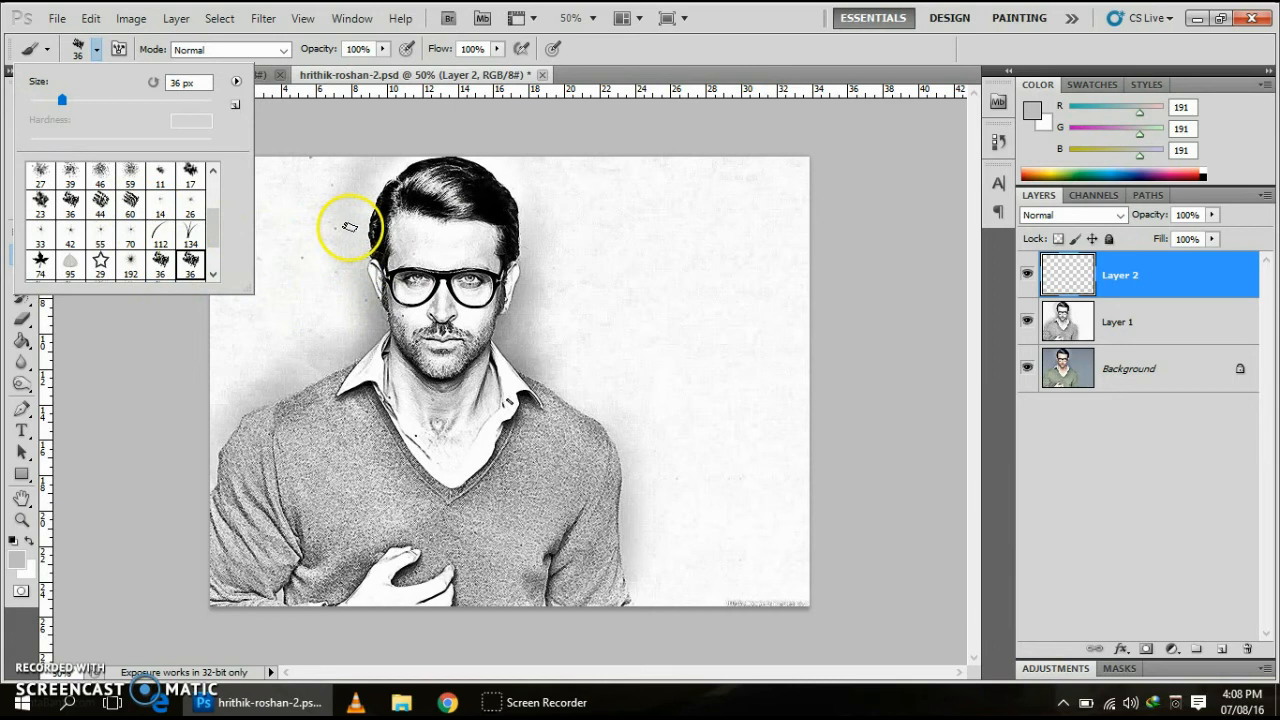
left_click(40, 175)
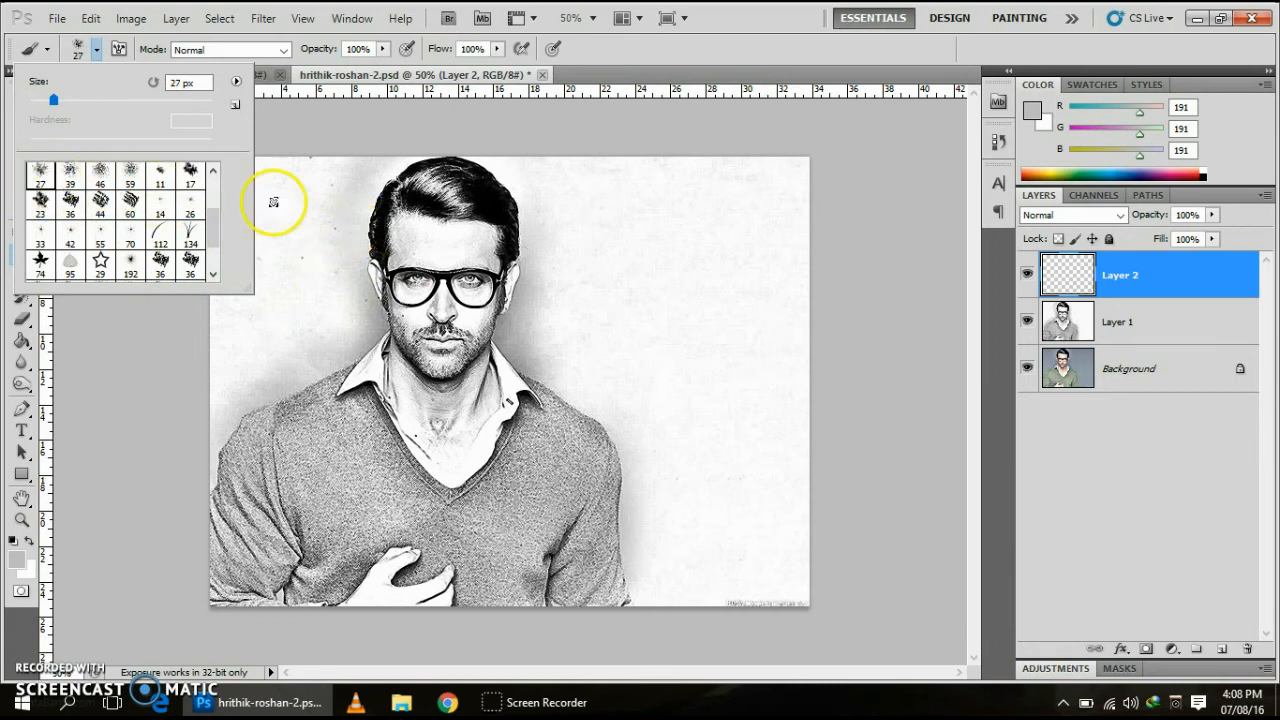
left_click(40, 205)
Enlarge the brush to 172 px and paint solid gray over the head, face and neck on Layer 2
right_click(347, 257)
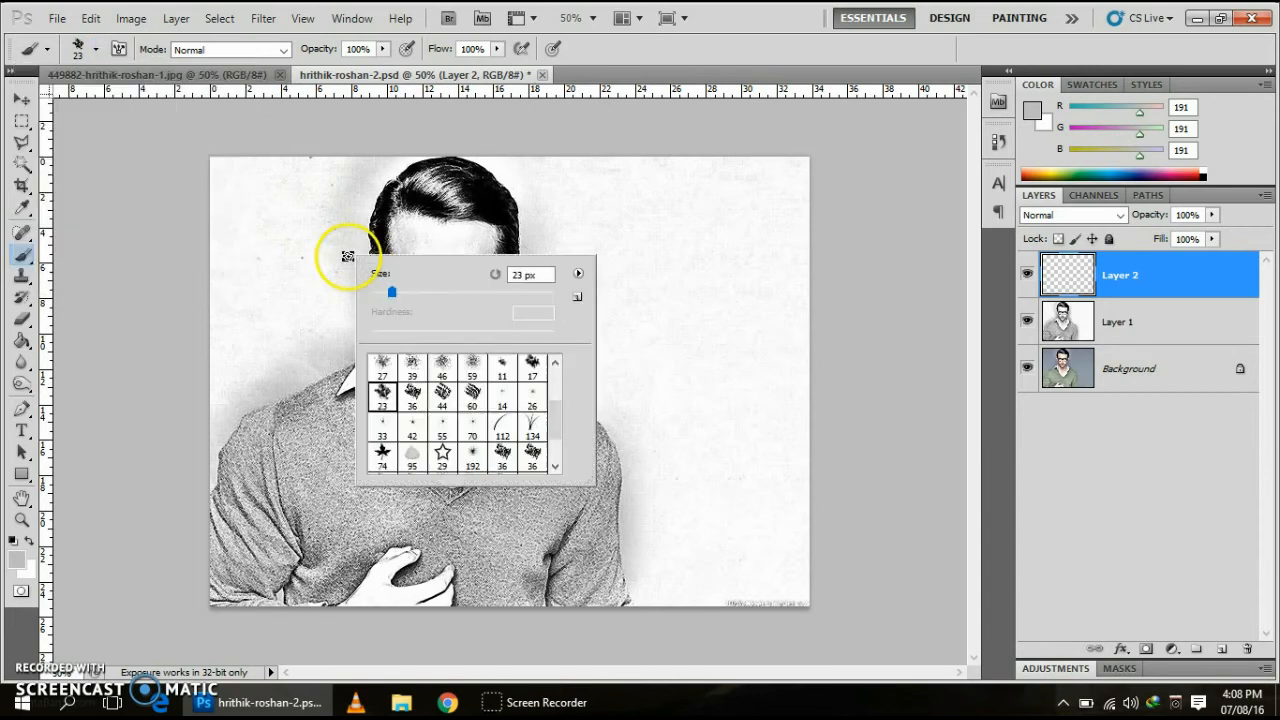
left_click_drag(431, 293, 483, 297)
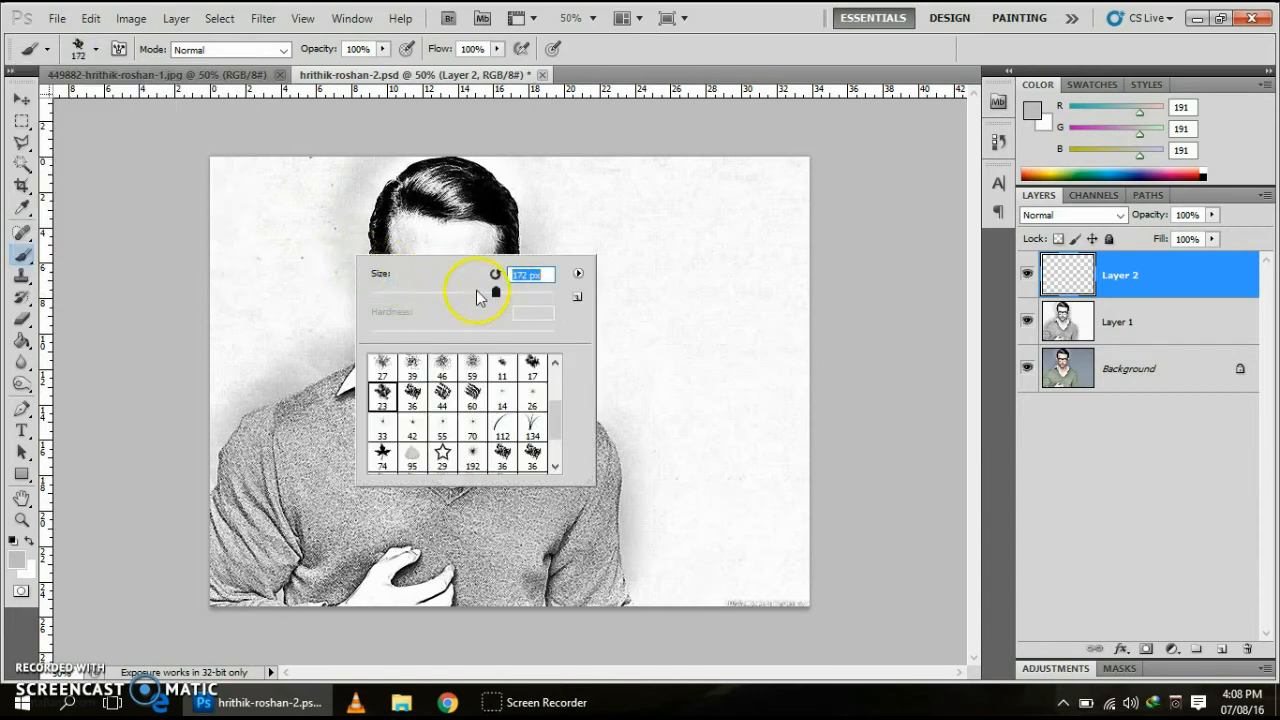
left_click(685, 49)
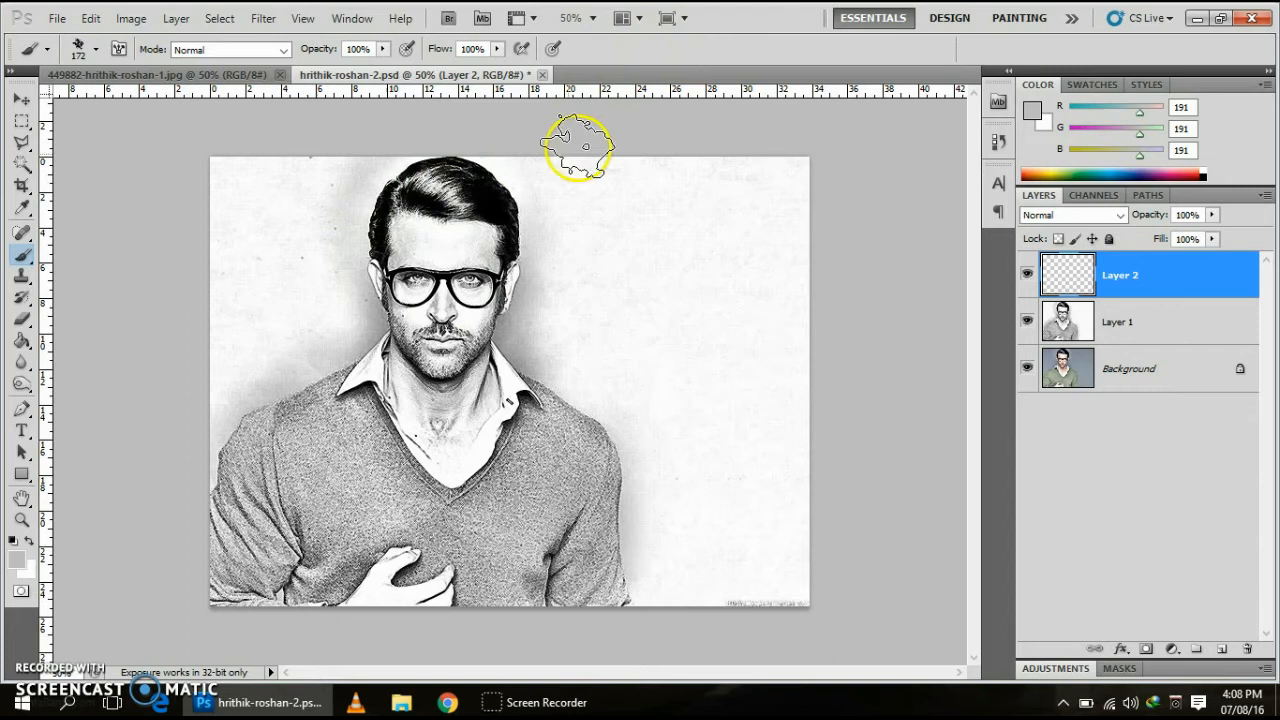
mouse_move(366, 206)
left_mouse_down()
mouse_move(506, 188)
mouse_move(383, 254)
mouse_move(526, 235)
mouse_move(346, 330)
mouse_move(542, 282)
mouse_move(421, 352)
mouse_move(480, 331)
mouse_move(406, 382)
mouse_move(500, 368)
mouse_move(438, 413)
mouse_move(498, 421)
mouse_move(410, 316)
mouse_move(482, 390)
mouse_move(511, 213)
mouse_move(540, 280)
left_mouse_up()
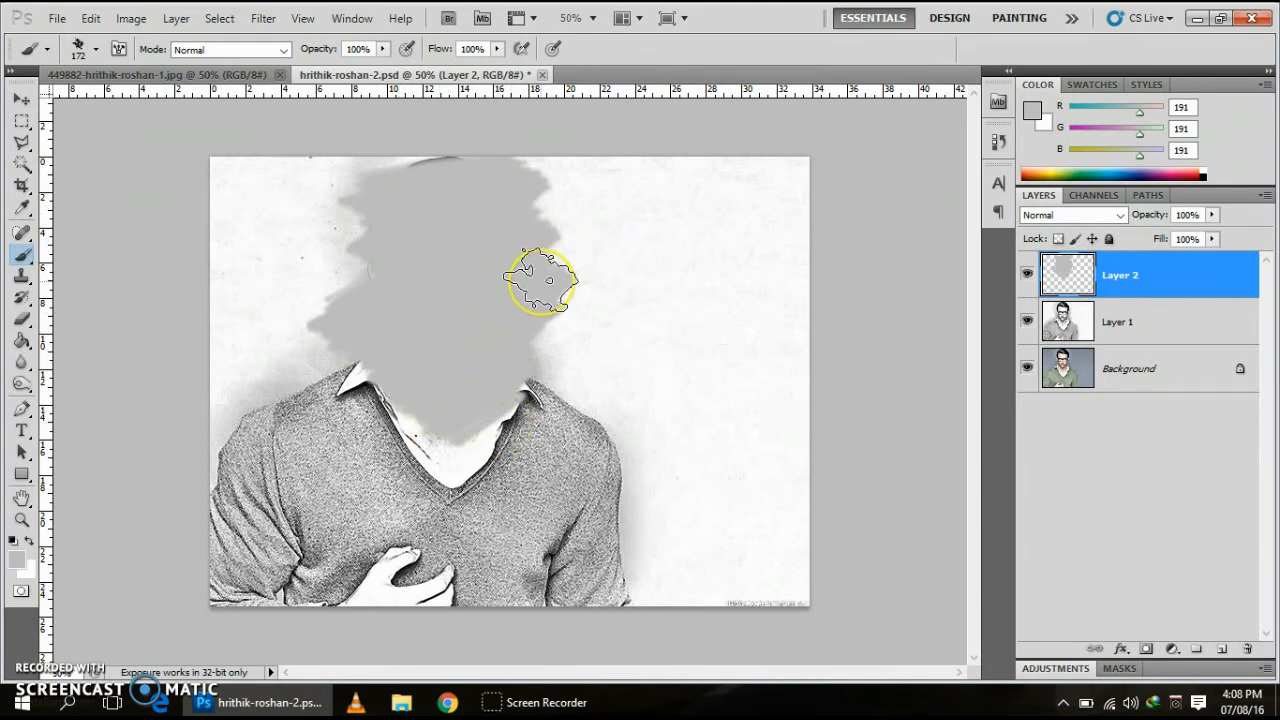
Add a Gradient Overlay effect to Layer 2 using the Blue, Red, Yellow gradient preset
left_click(17, 106)
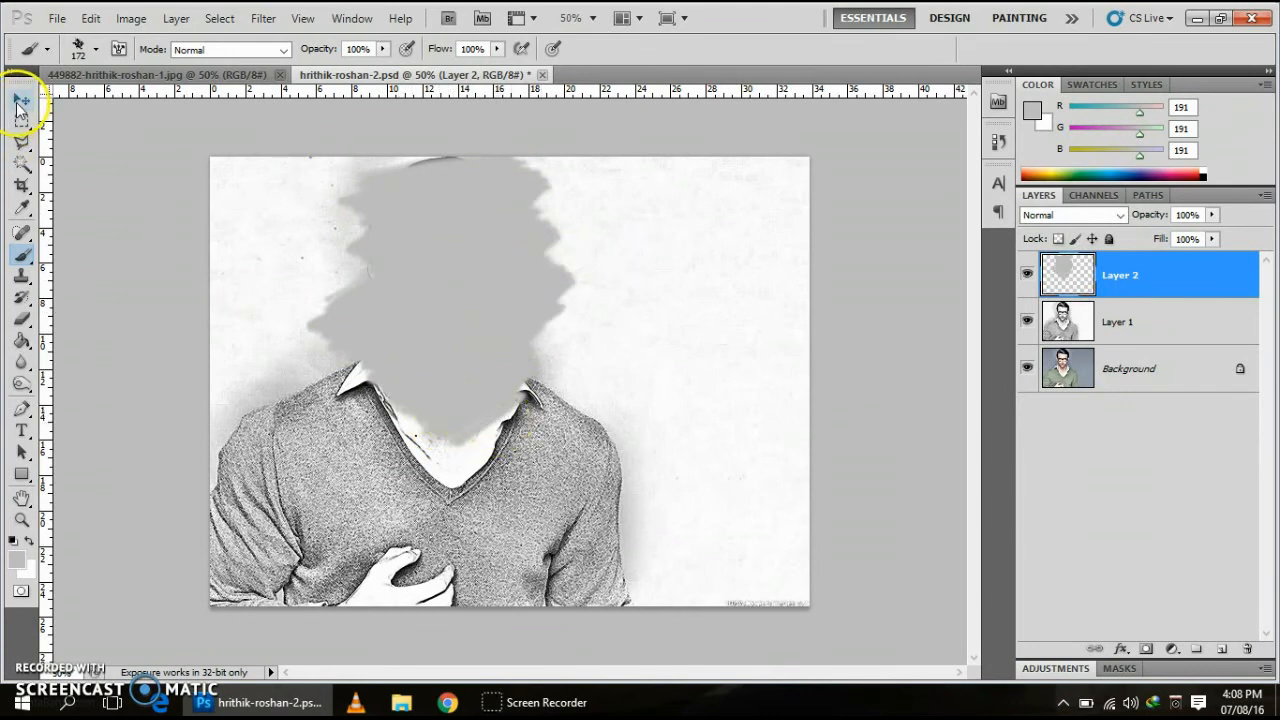
right_click(1070, 279)
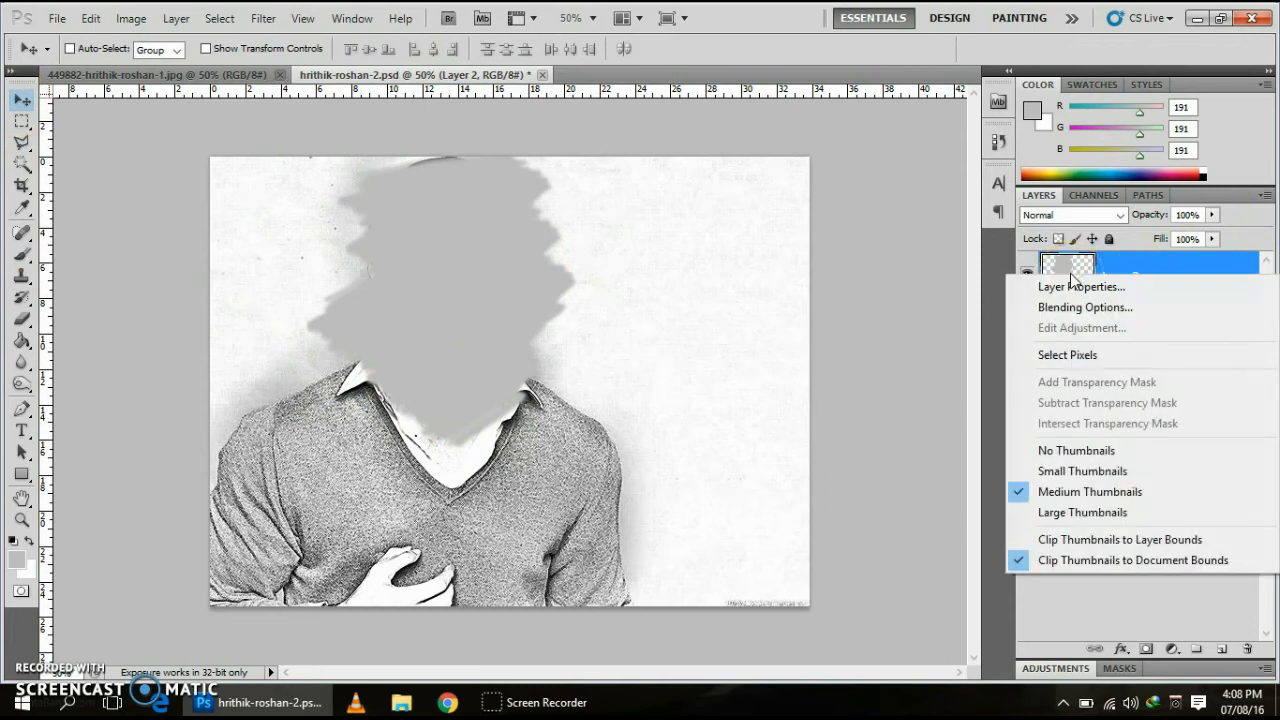
left_click(1073, 308)
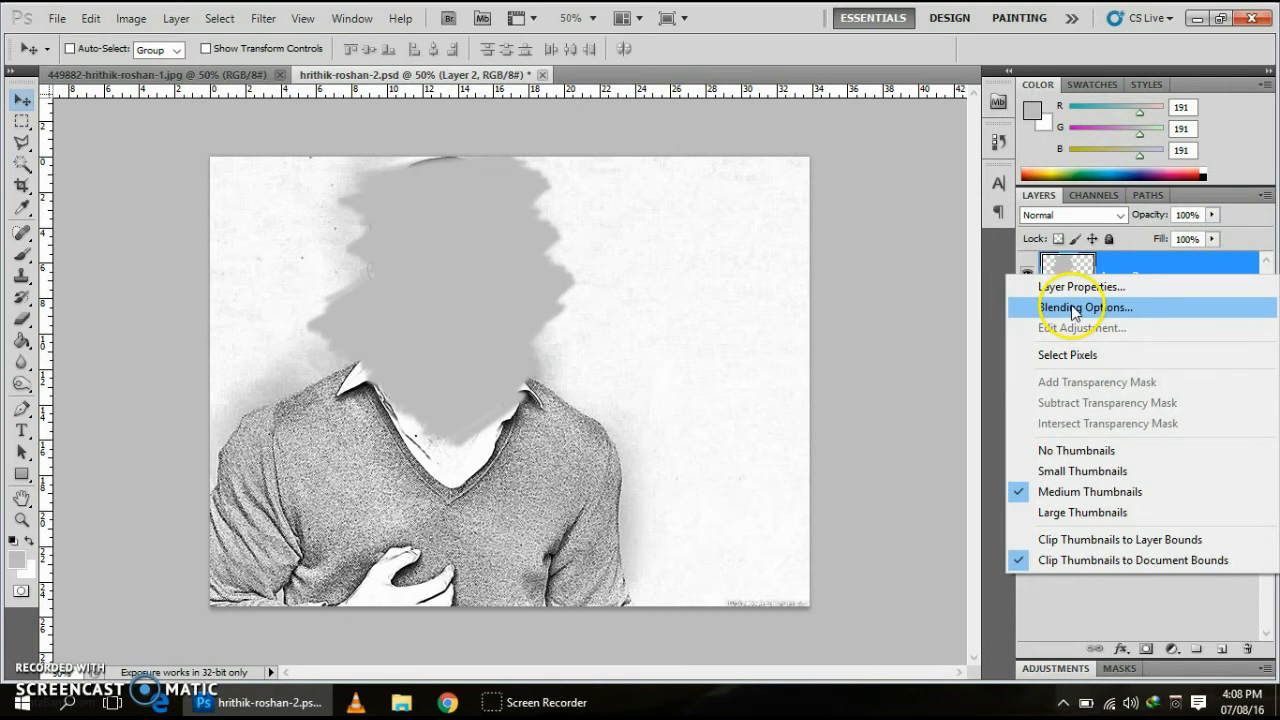
left_click(1085, 309)
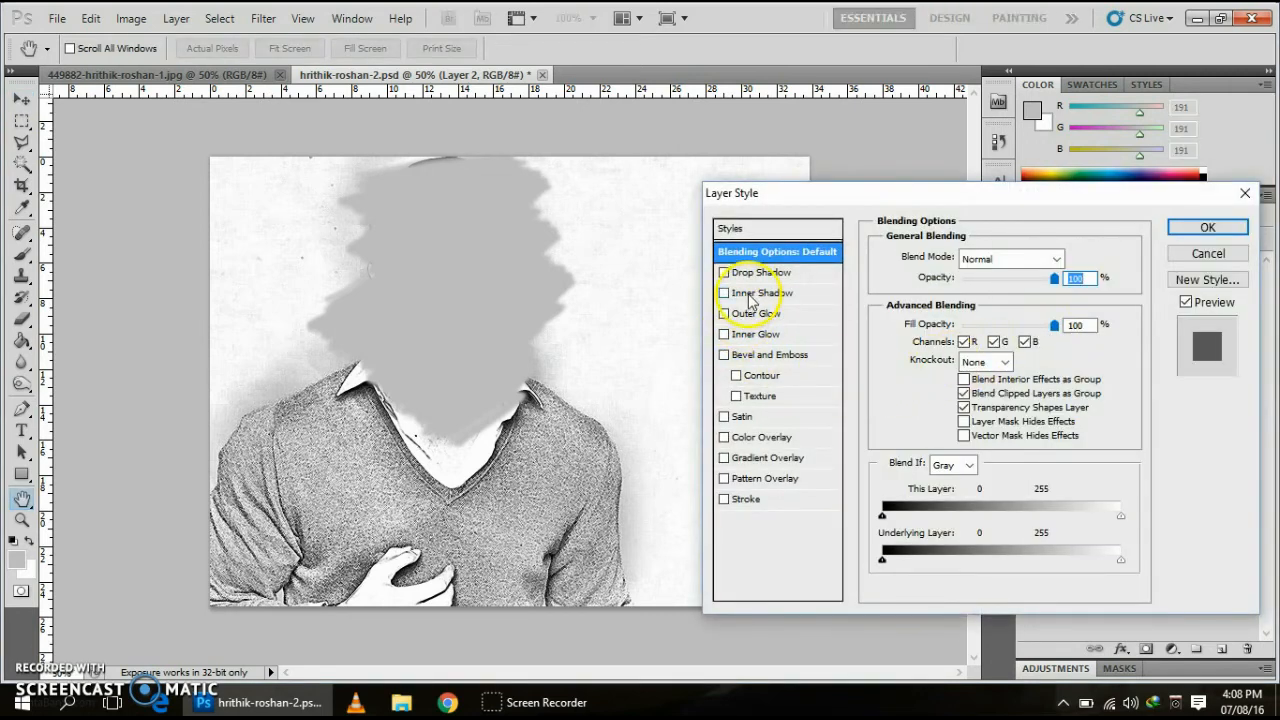
left_click(760, 459)
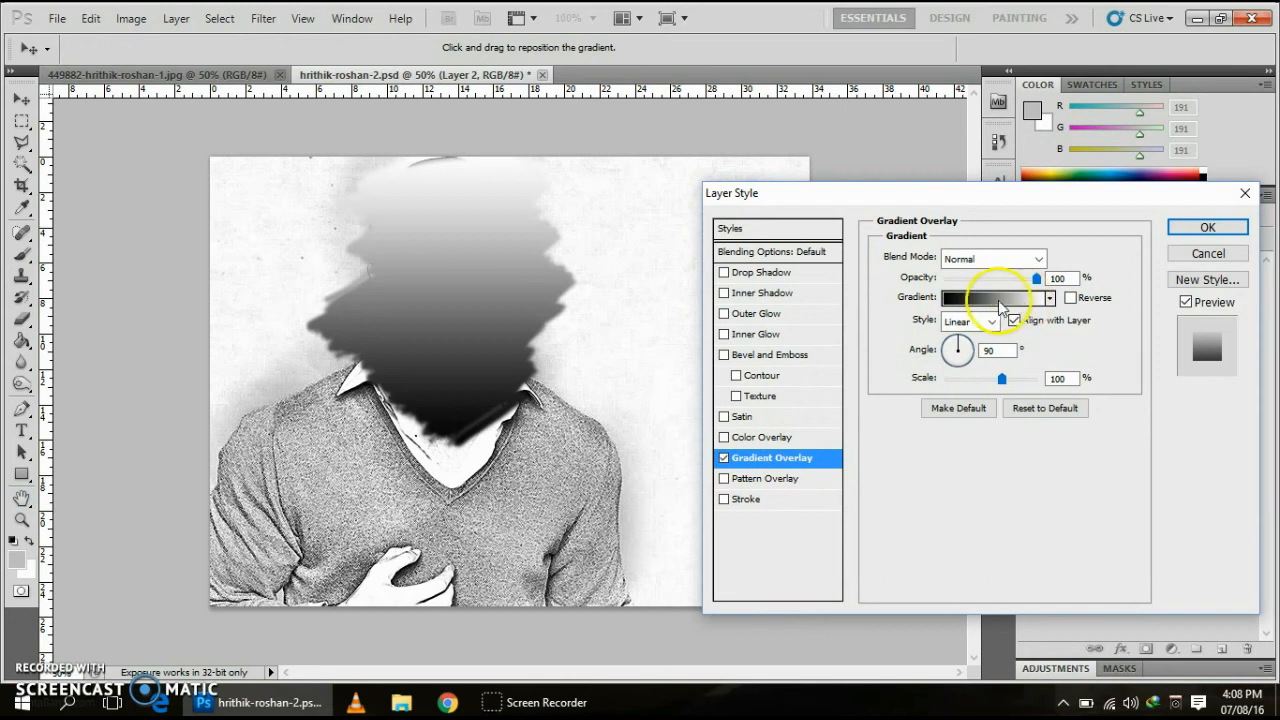
left_click(995, 300)
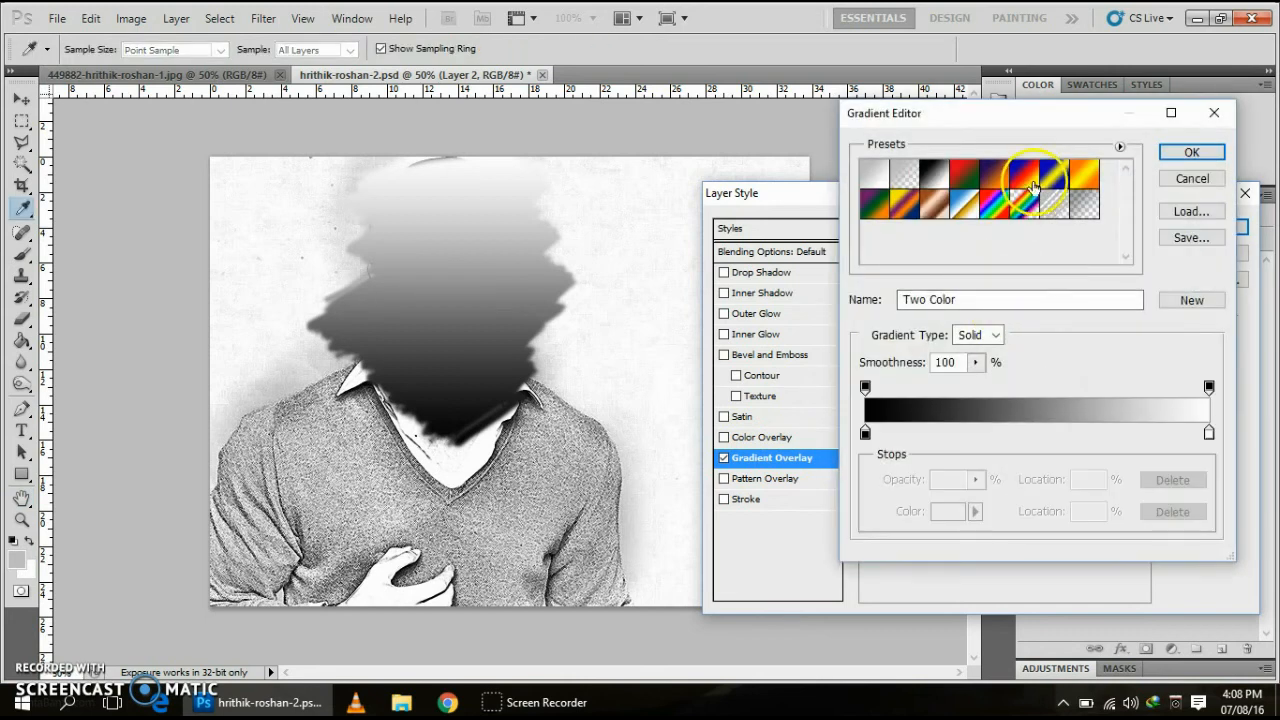
left_click(1028, 176)
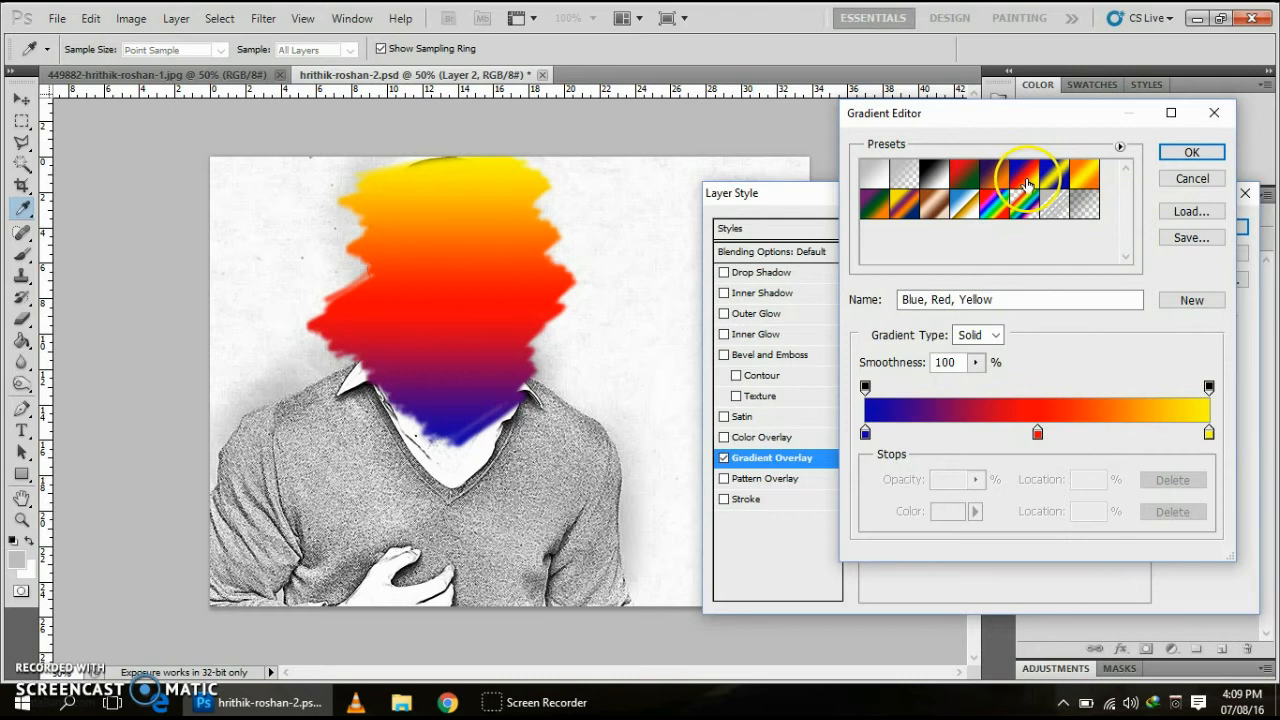
left_click(1190, 152)
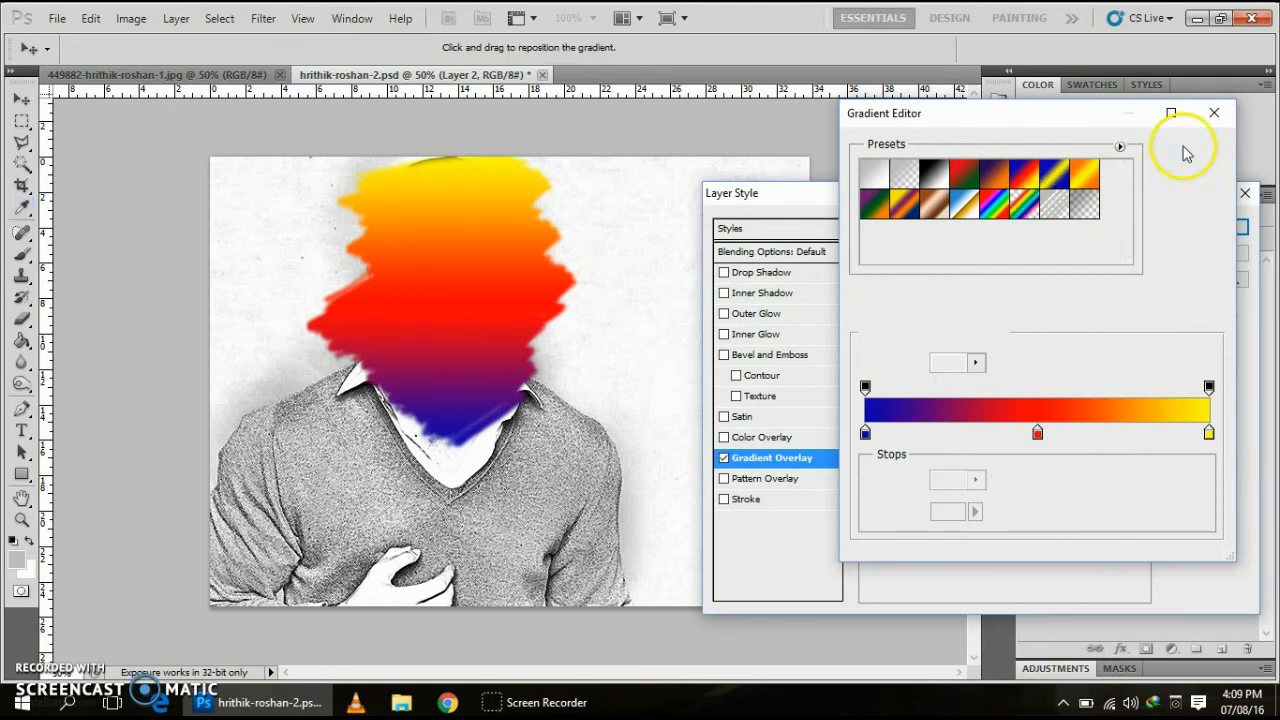
left_click(1204, 228)
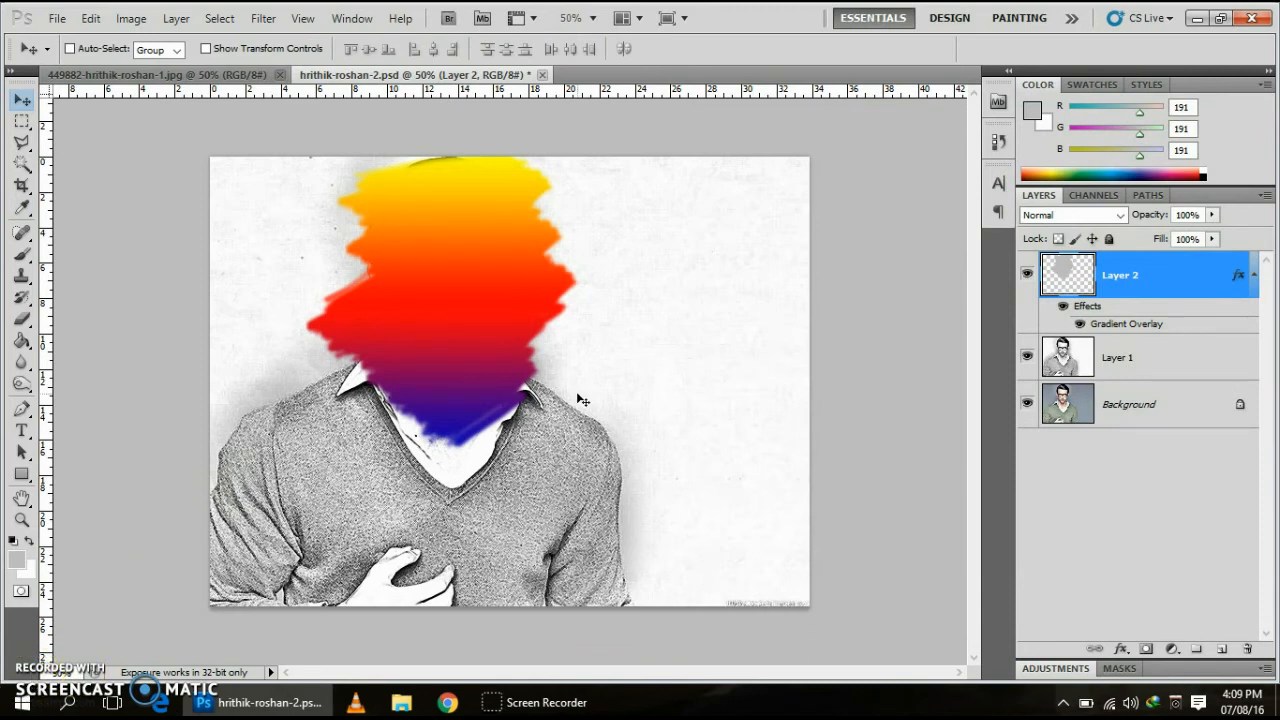
Convert Layer 2 with its gradient effect into a smart object
left_click(174, 18)
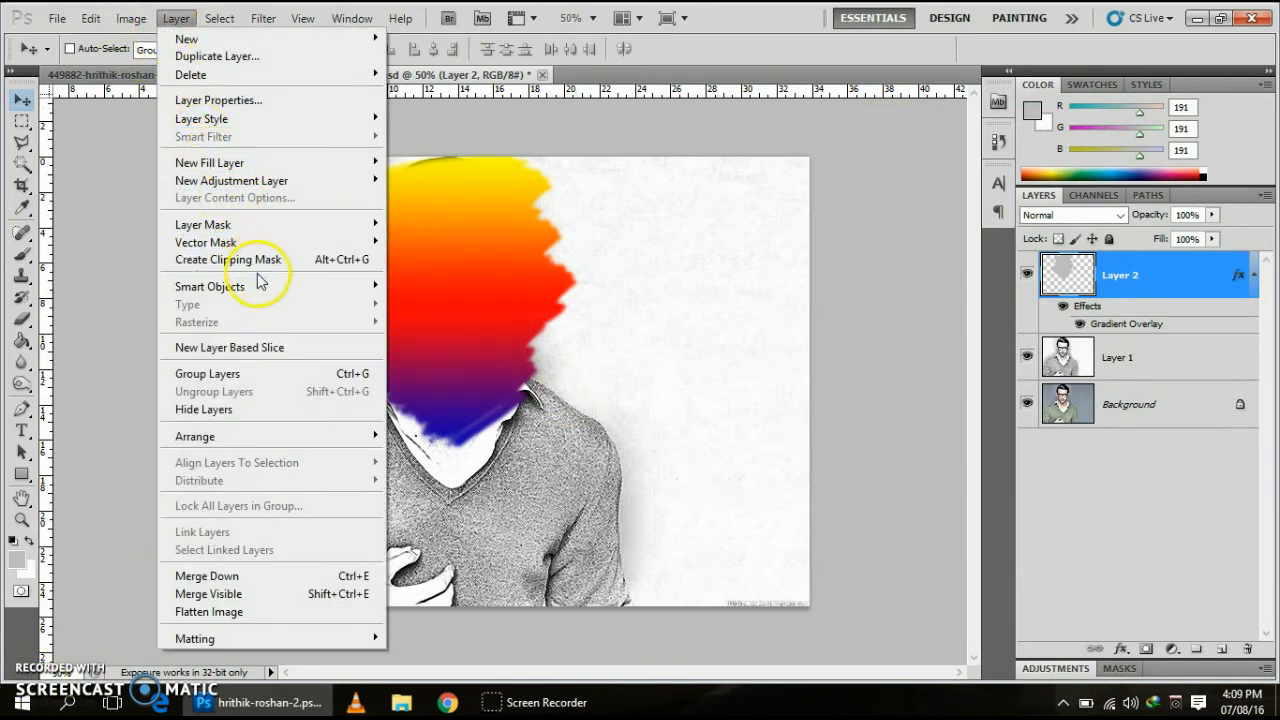
mouse_move(258, 287)
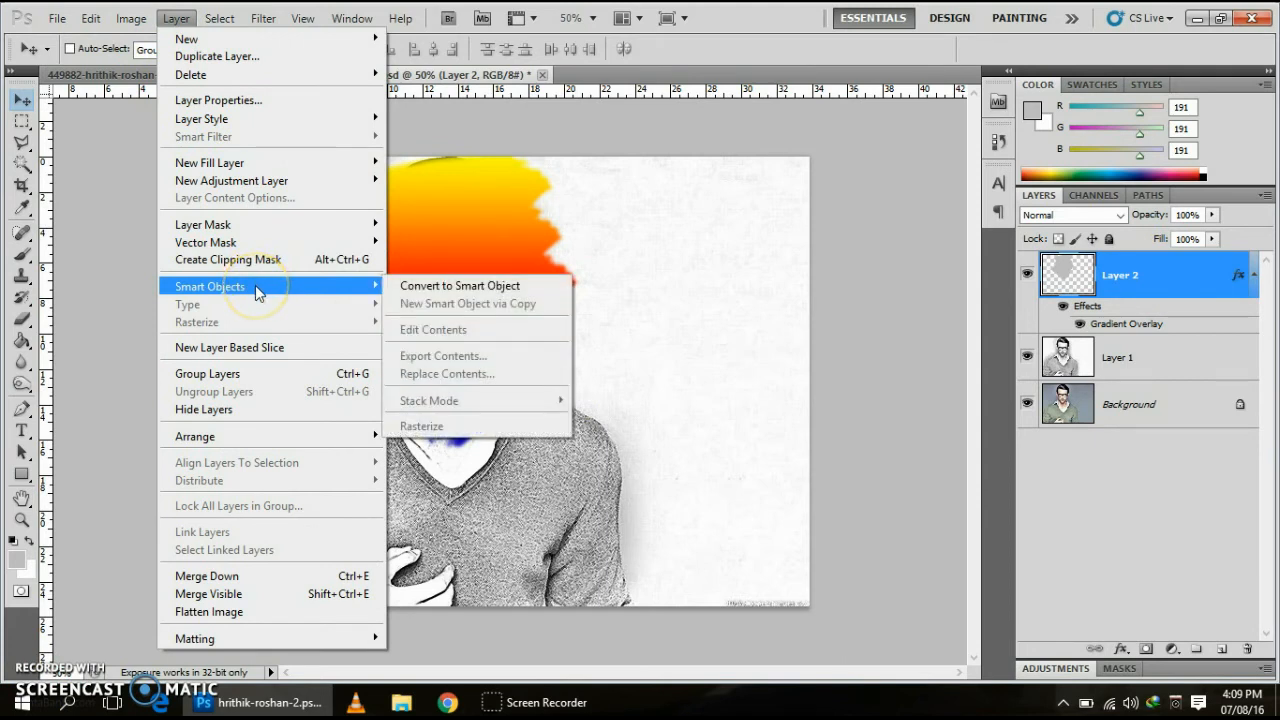
left_click(530, 288)
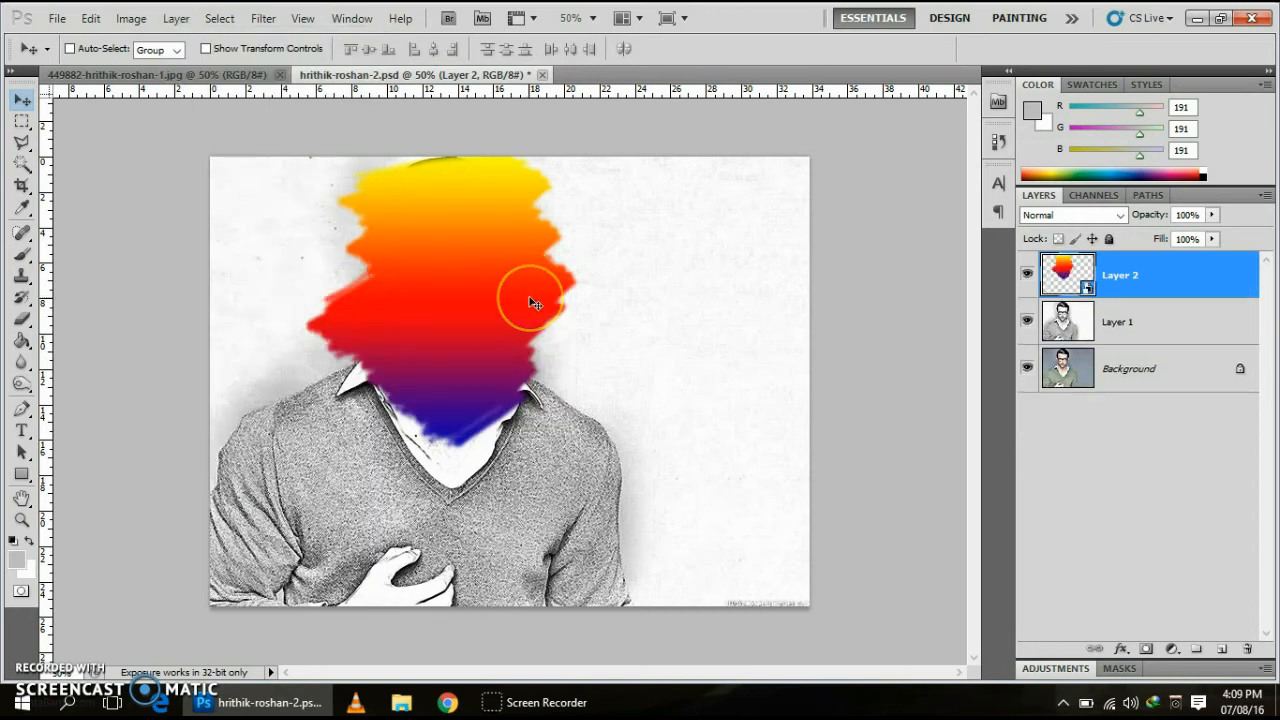
Try the Soft Light and Linear Light blend modes on Layer 2, and set it to Overlay
left_click(1121, 216)
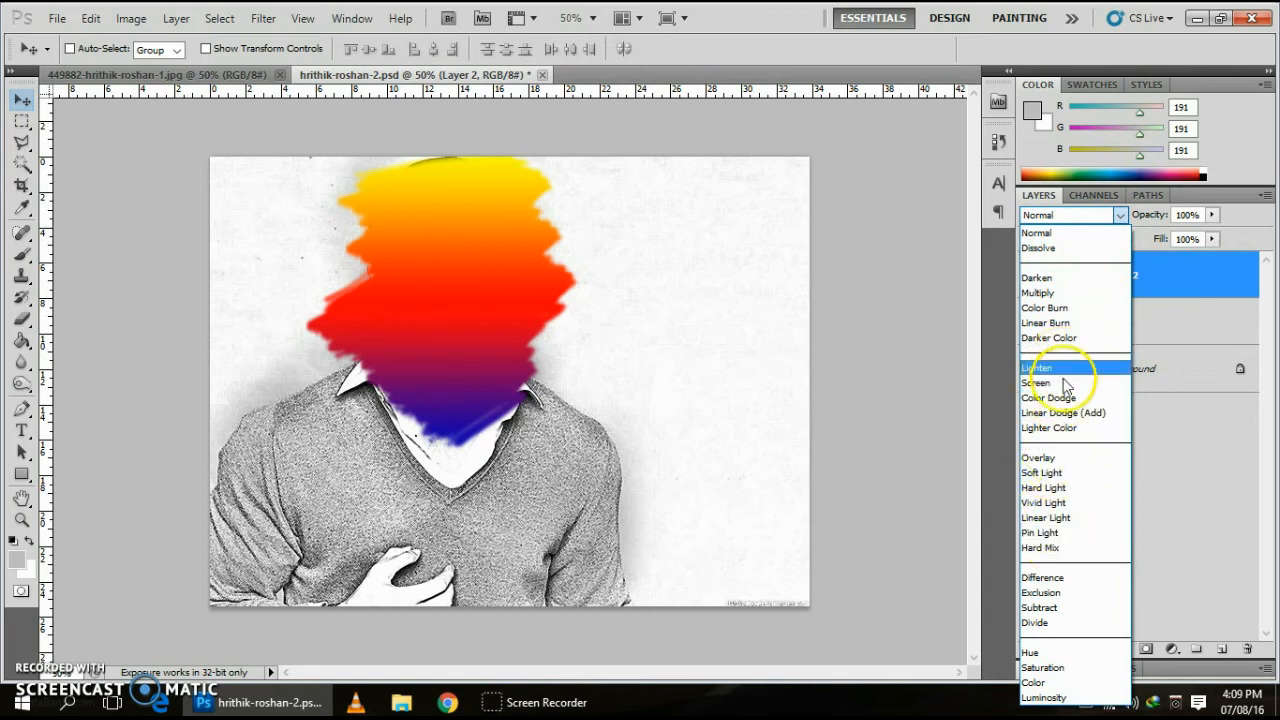
left_click(1078, 485)
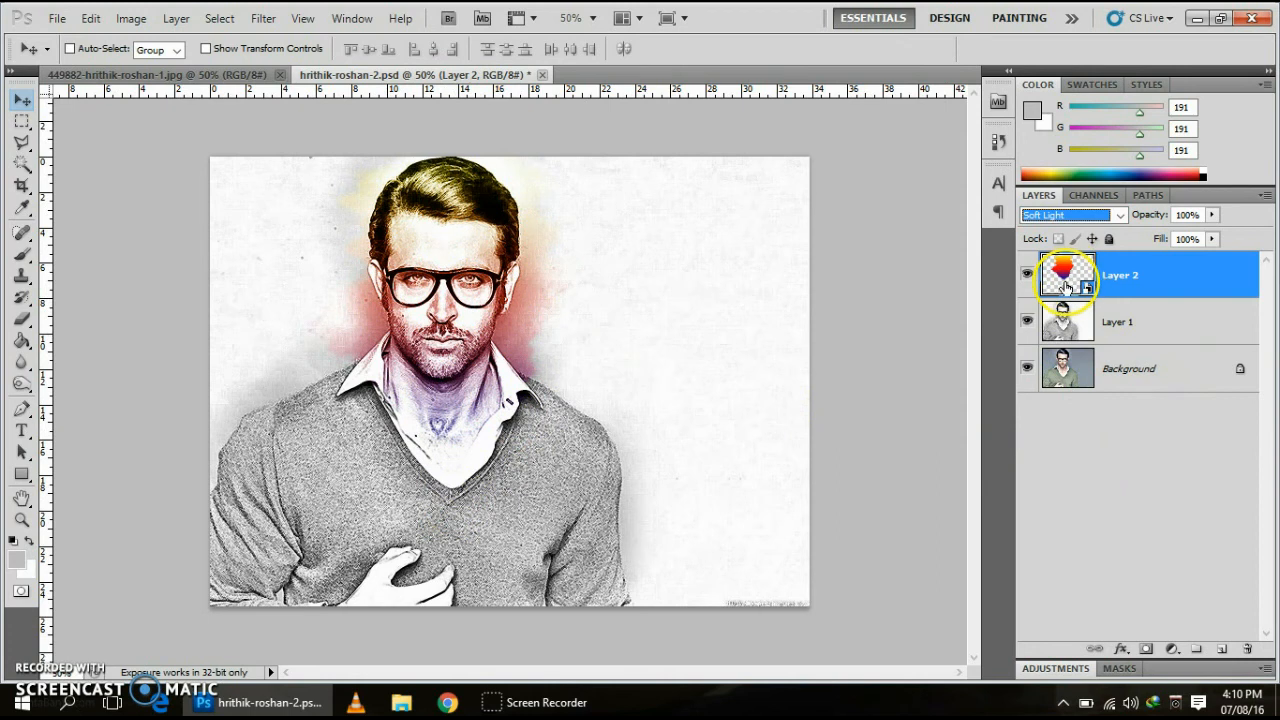
left_click(1121, 216)
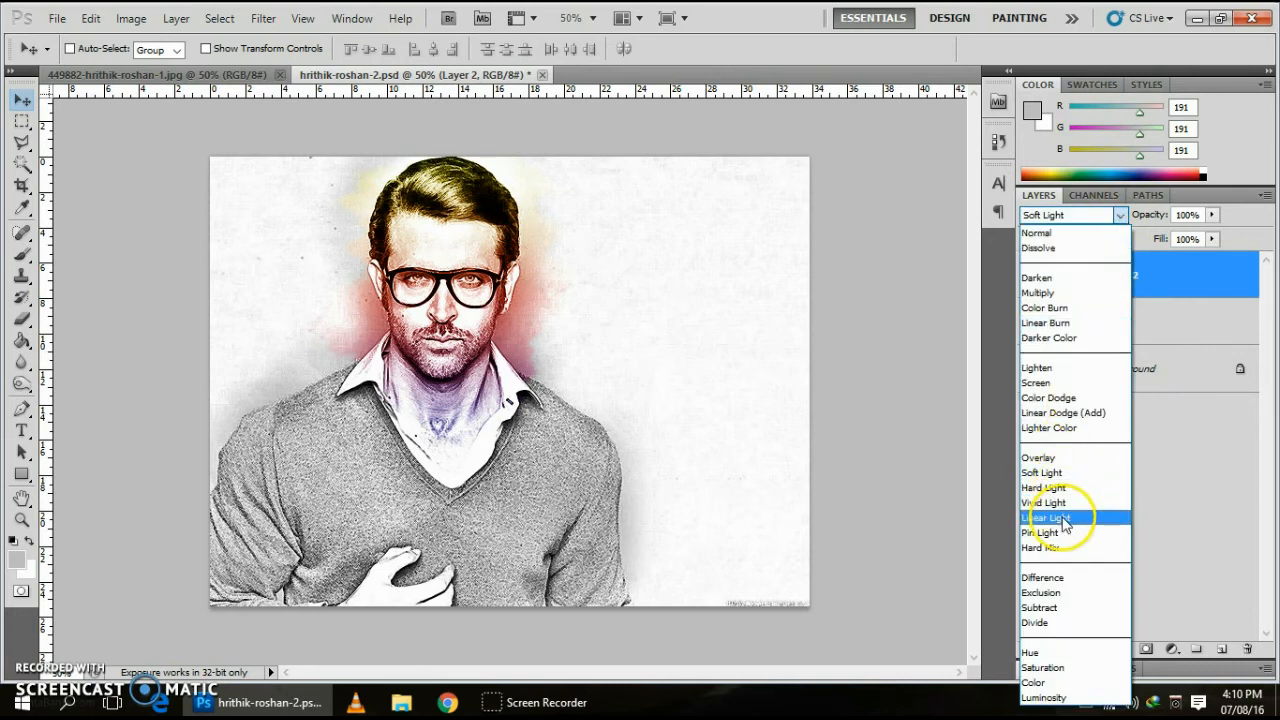
left_click(1064, 518)
left_click(1126, 215)
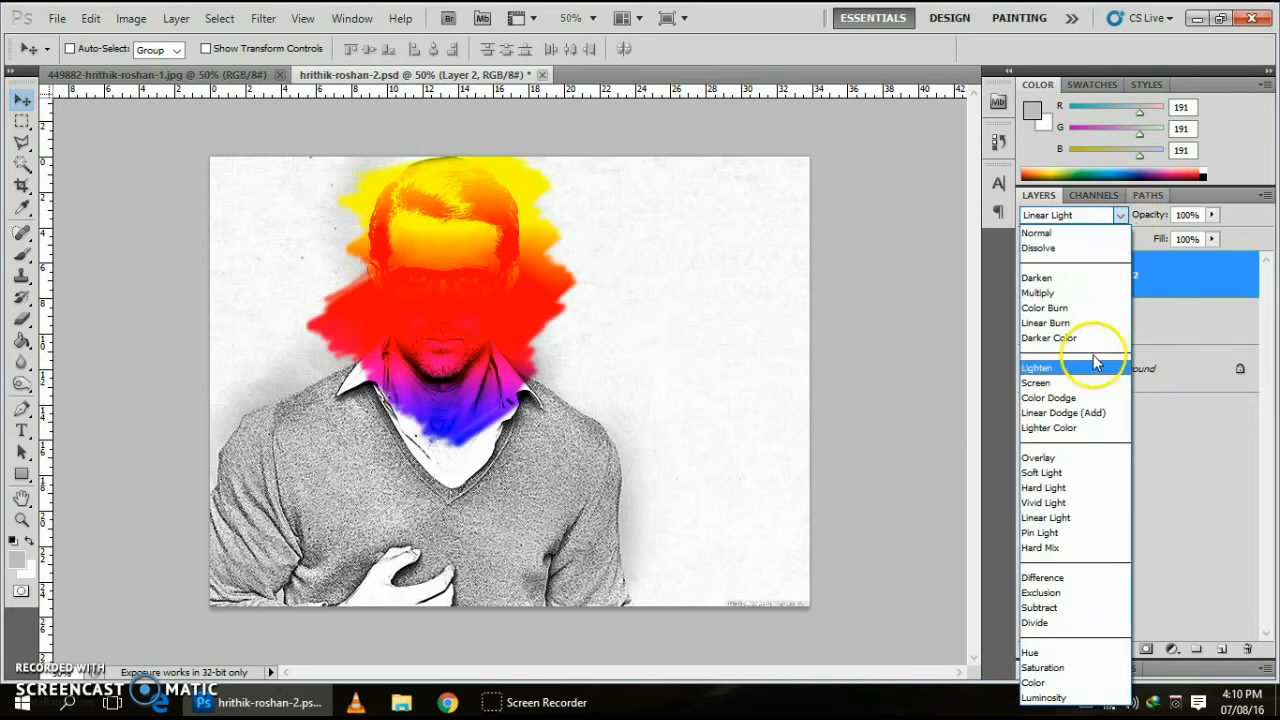
left_click(1063, 458)
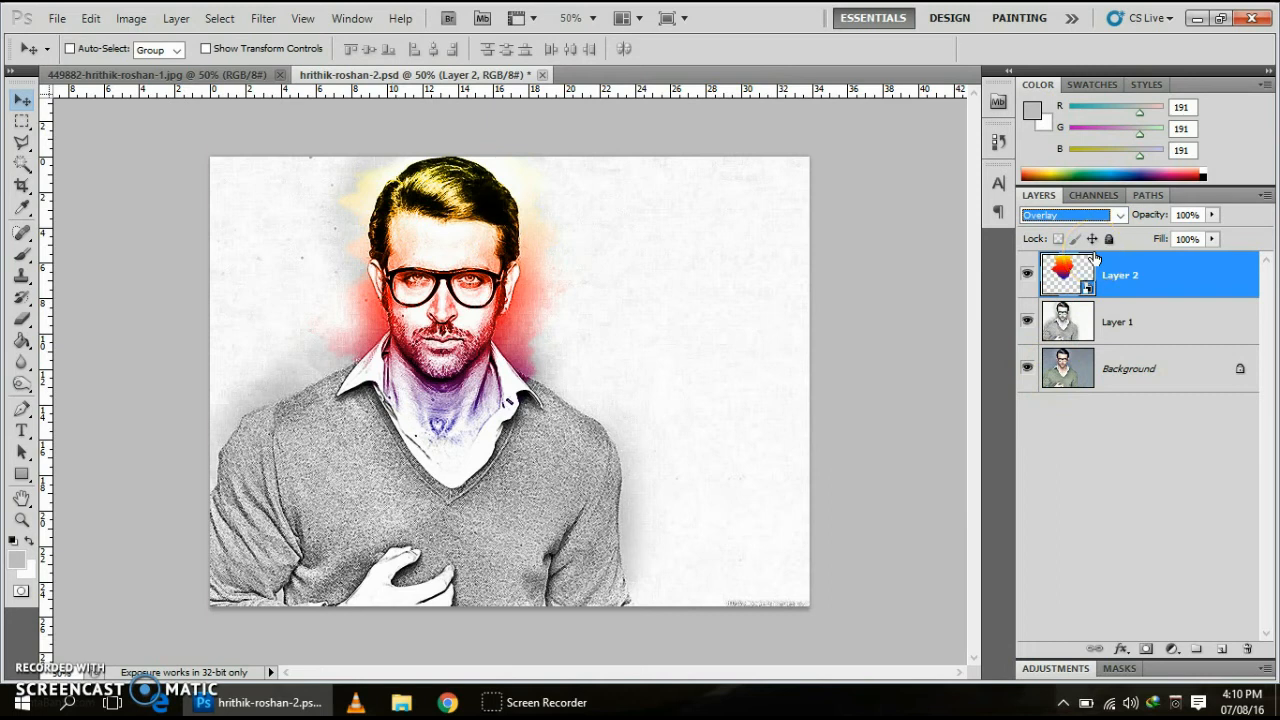
Compare other blend modes on Layer 2, including Hard Light, Difference, Color, Luminosity, Exclusion, Screen and Darker Color, and return it to Overlay
key("Down")
key("Down")
key("Down")
key("Down")
key("Down")
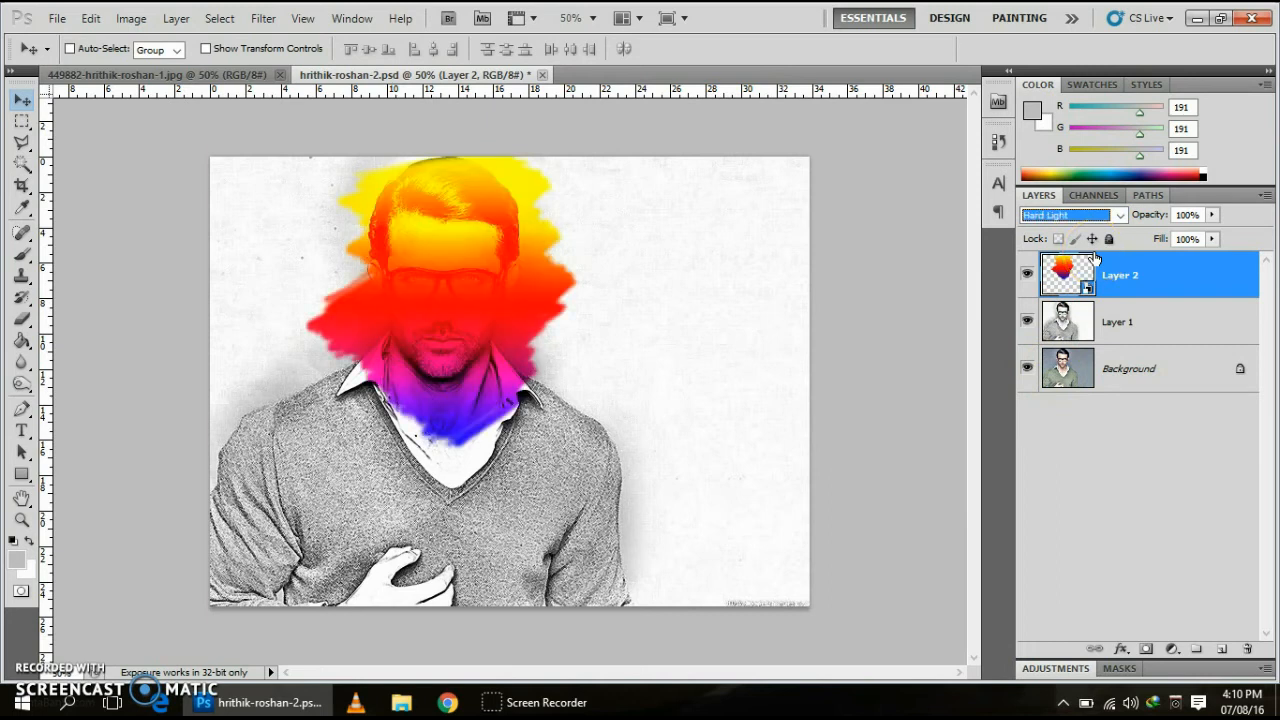
key("Down")
key("Down")
key("Down")
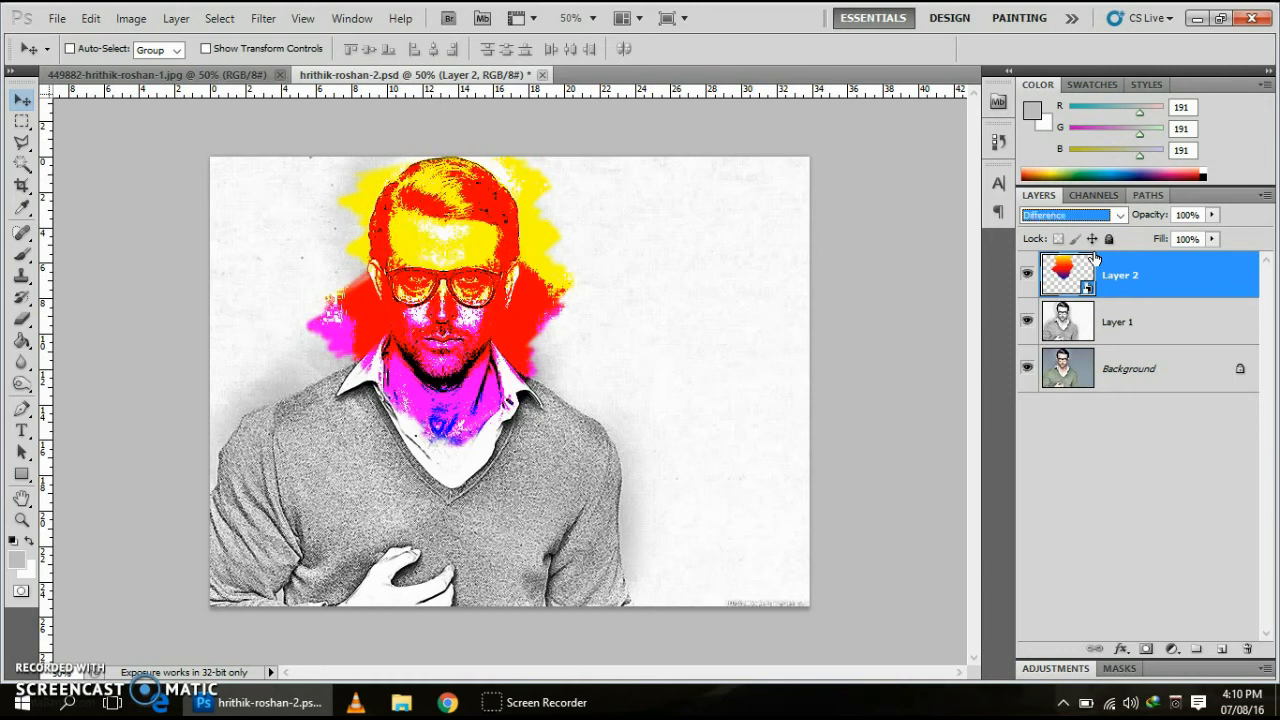
key("Down")
key("Down")
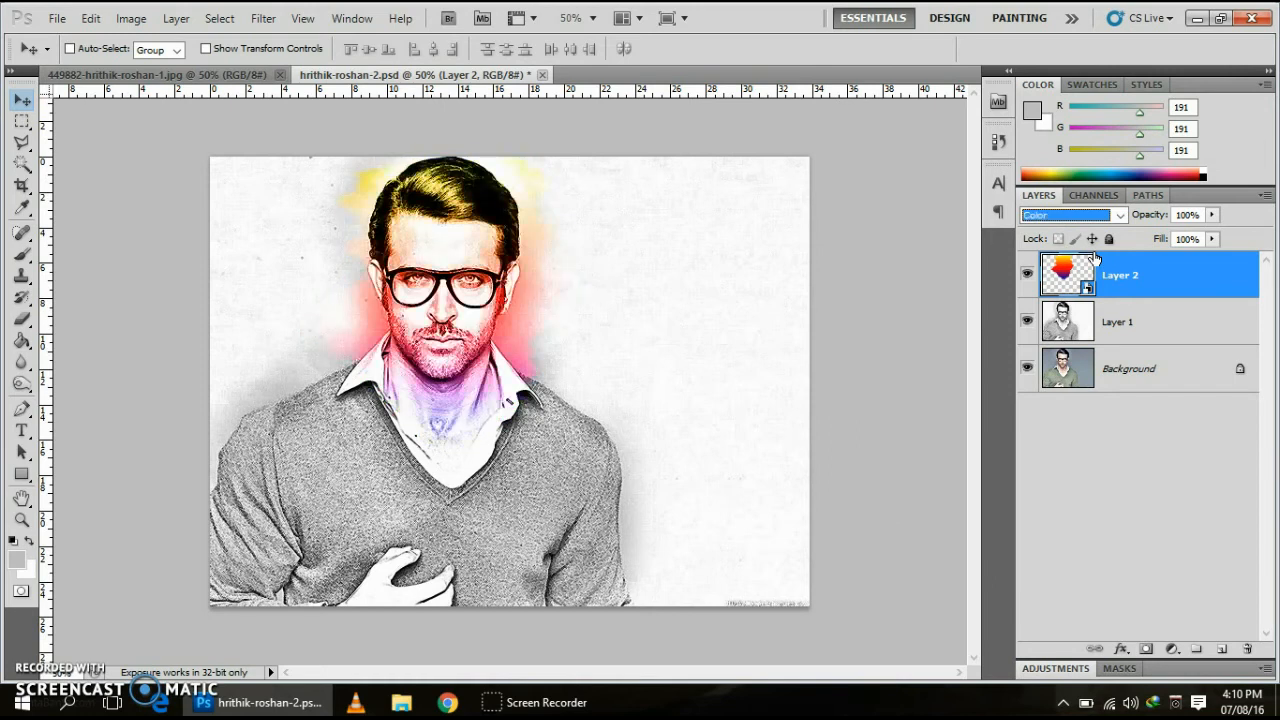
key("Up")
key("Down")
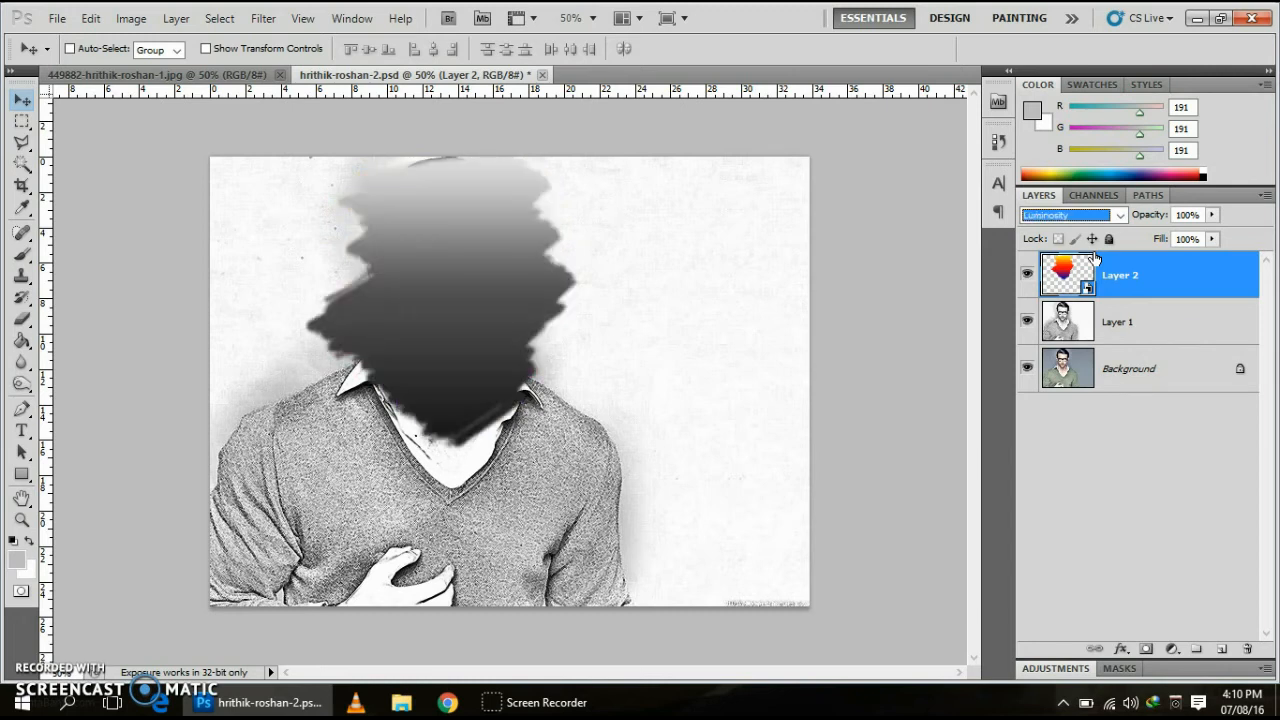
key("Up")
key("Up")
key("Up")
key("Up")
key("Up")
key("Up")
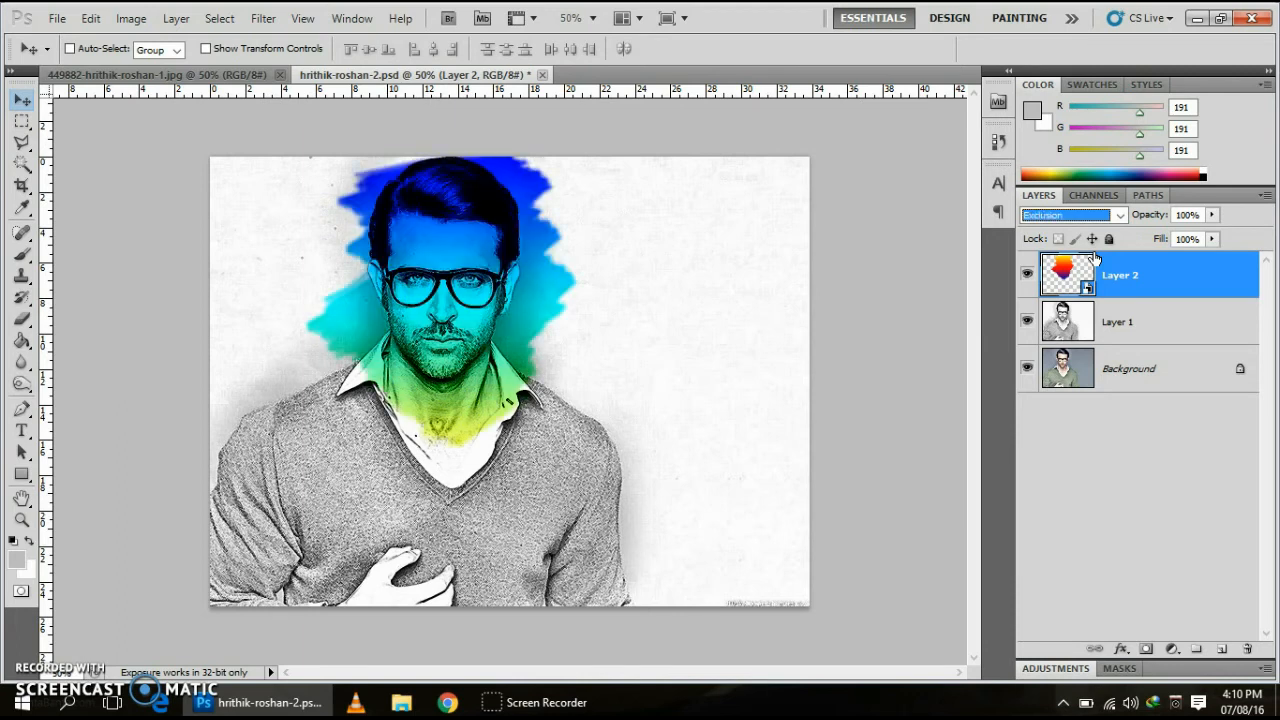
key("Up")
key("Up")
key("Up")
key("Up")
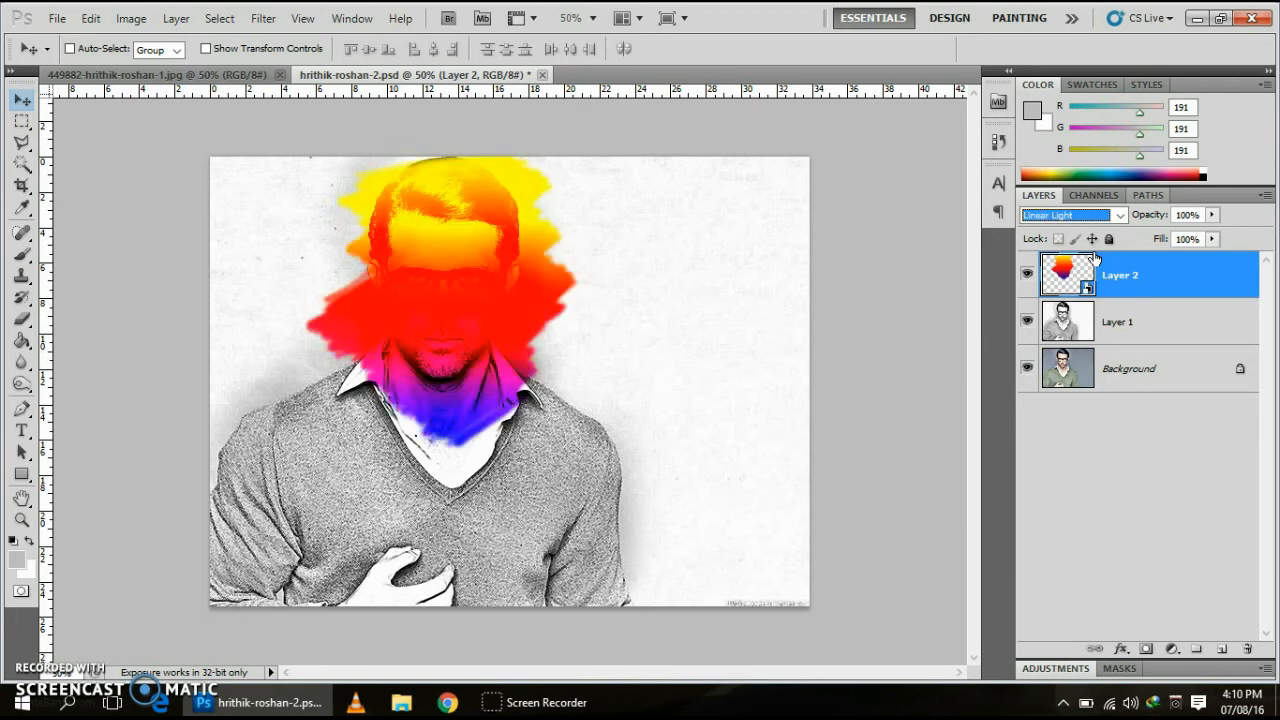
key("Up")
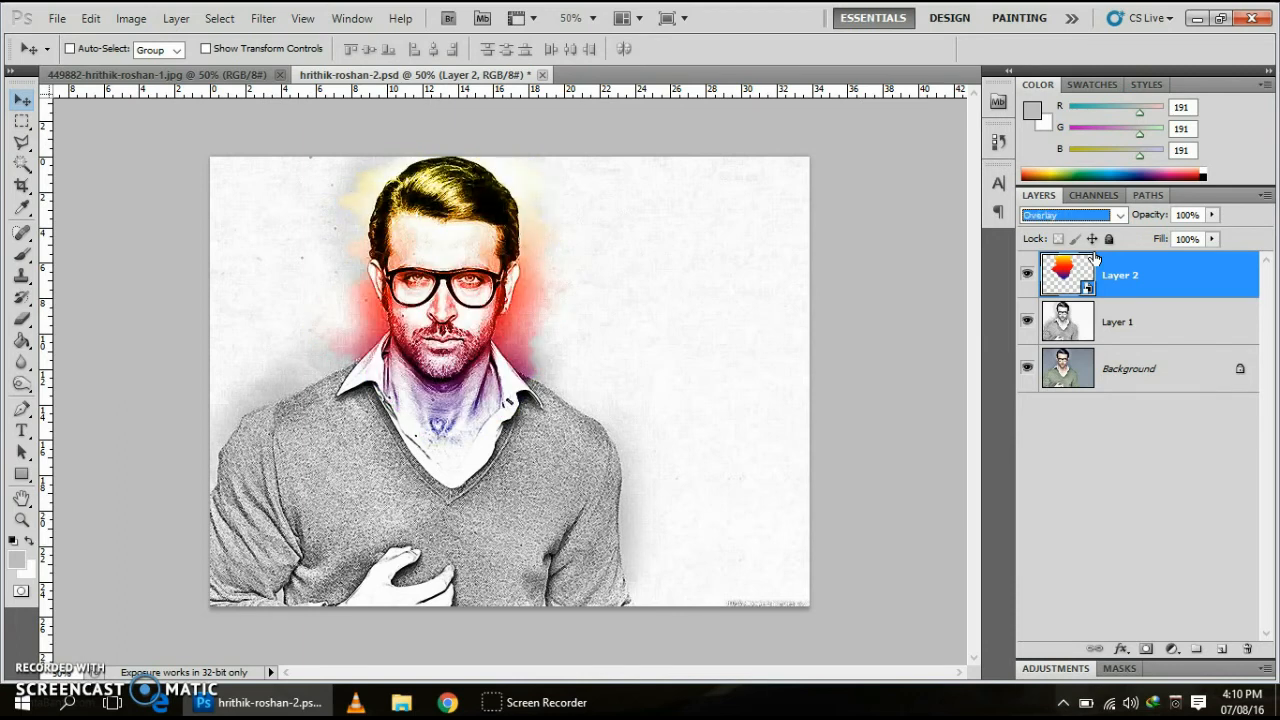
key("Up")
key("Up")
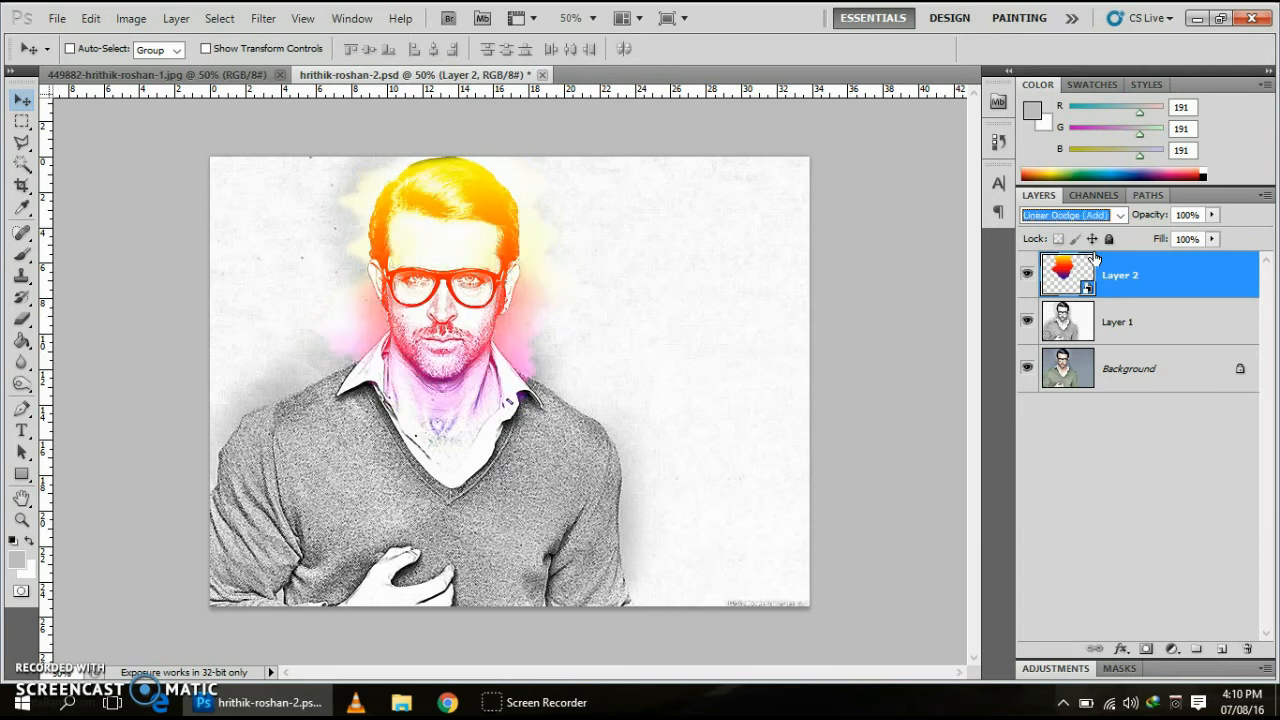
key("Up")
key("Up")
key("Up")
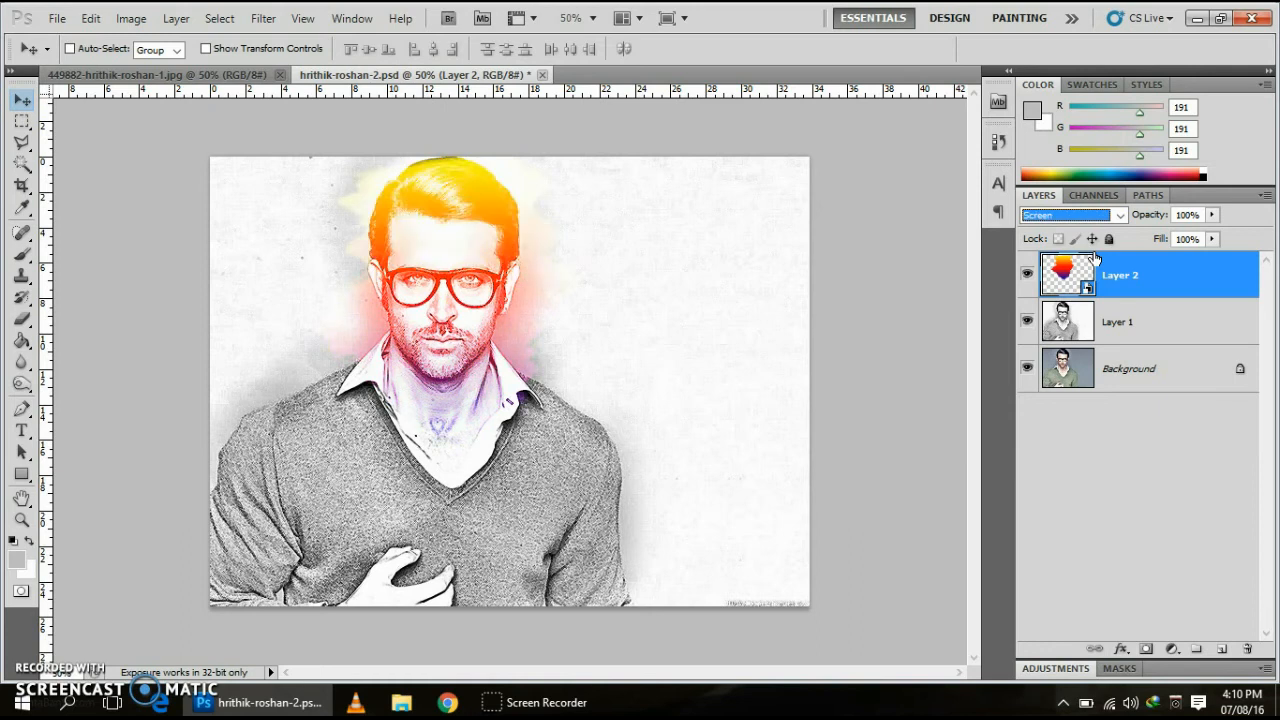
key("Up")
key("Up")
key("Down")
key("Up")
key("Up")
key("Up")
key("Up")
key("Up")
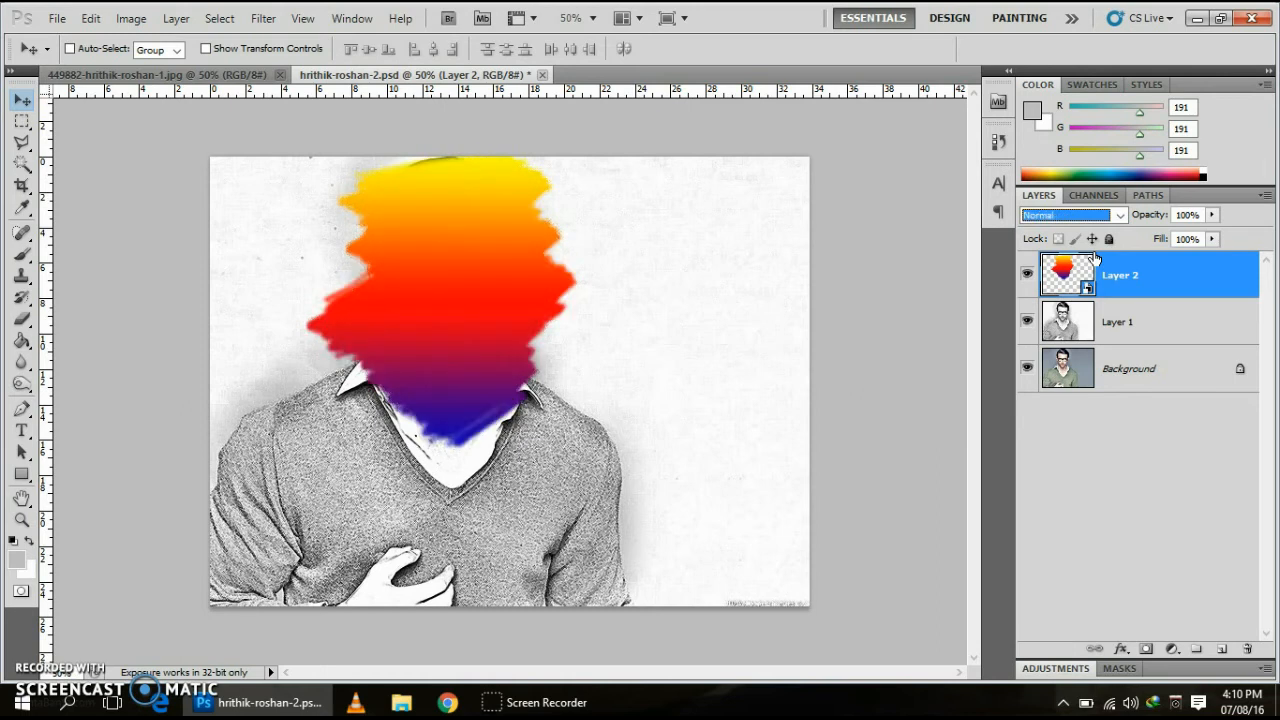
key("Down")
key("Down")
key("Down")
key("Down")
key("Down")
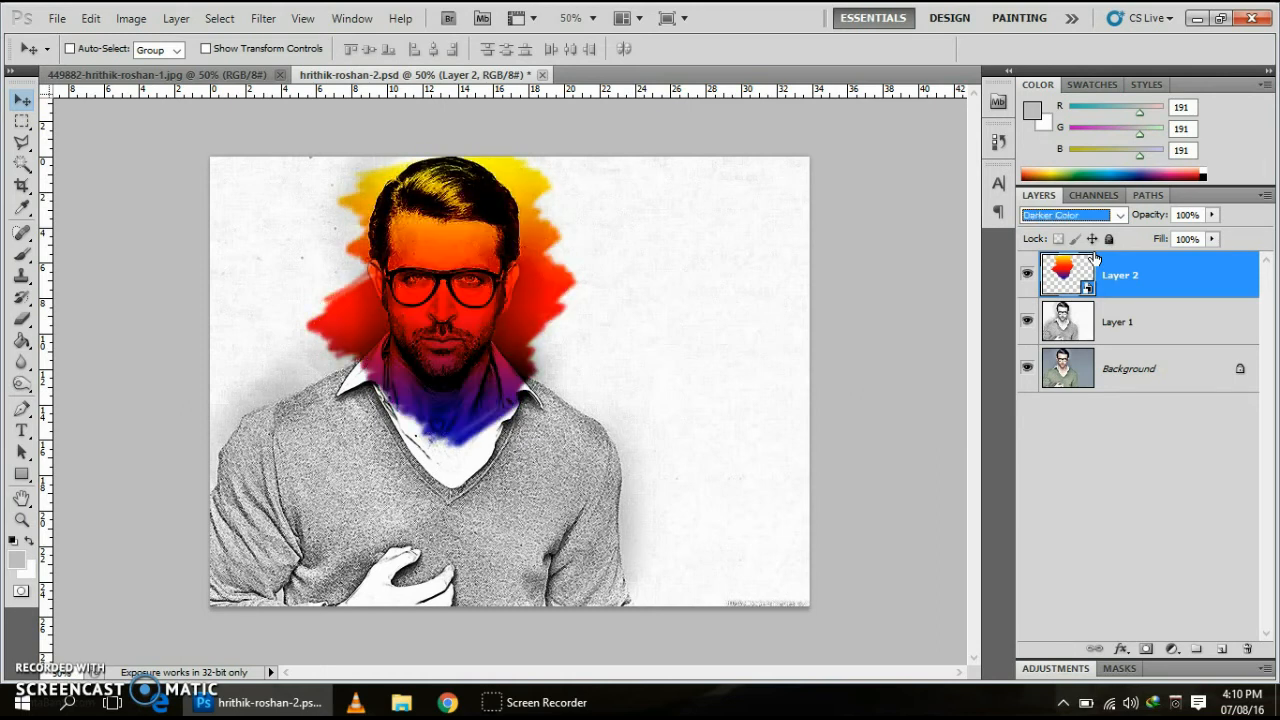
key("Down")
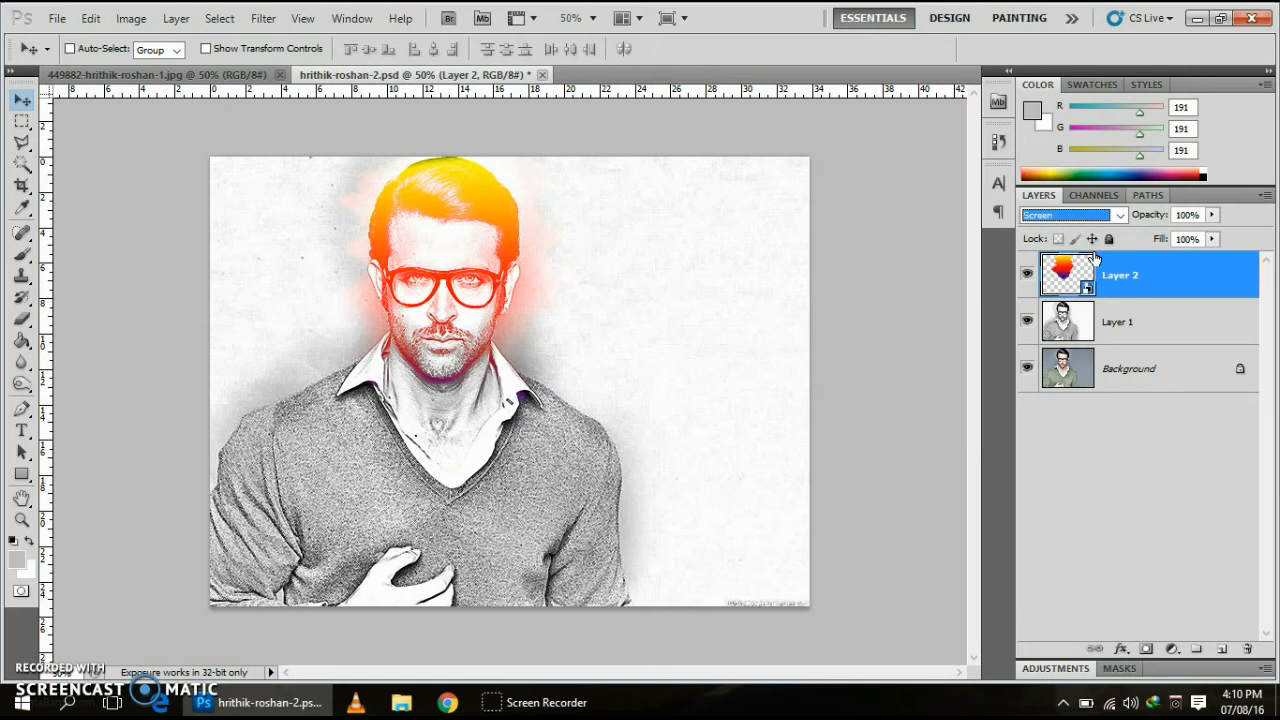
key("Up")
key("Down")
key("Down")
key("Down")
key("Down")
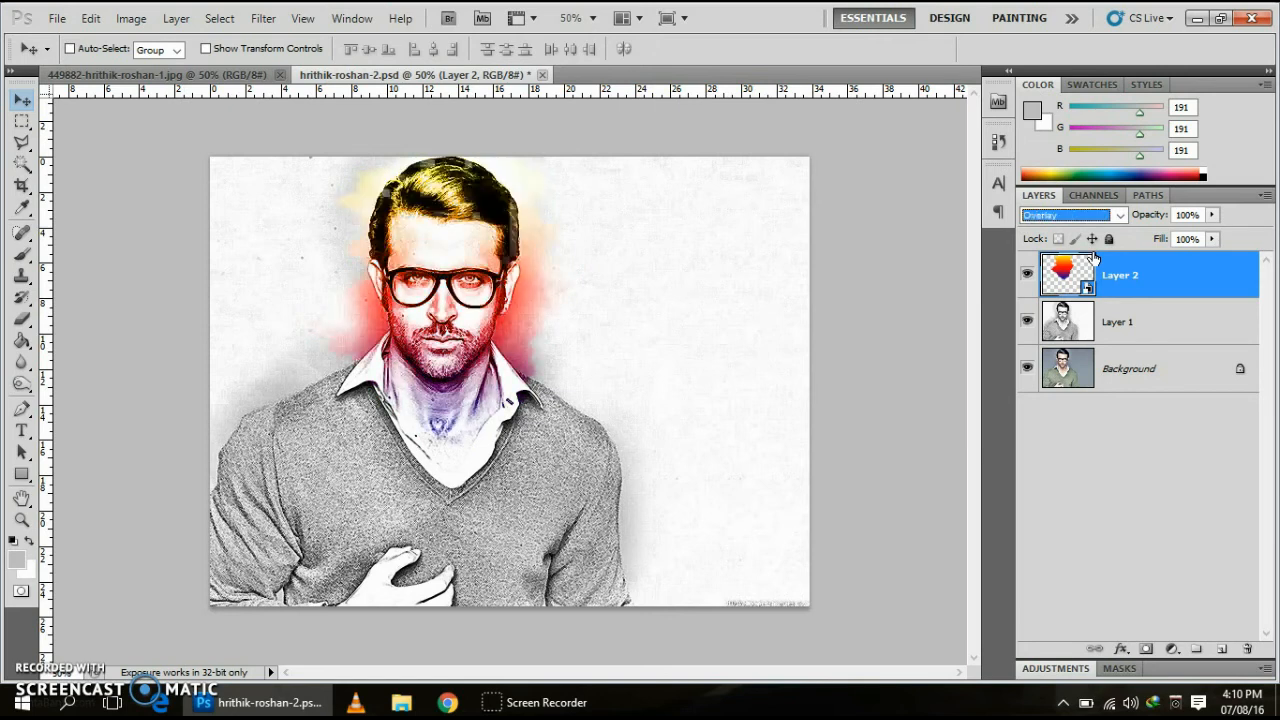
key("Down")
key("Up")
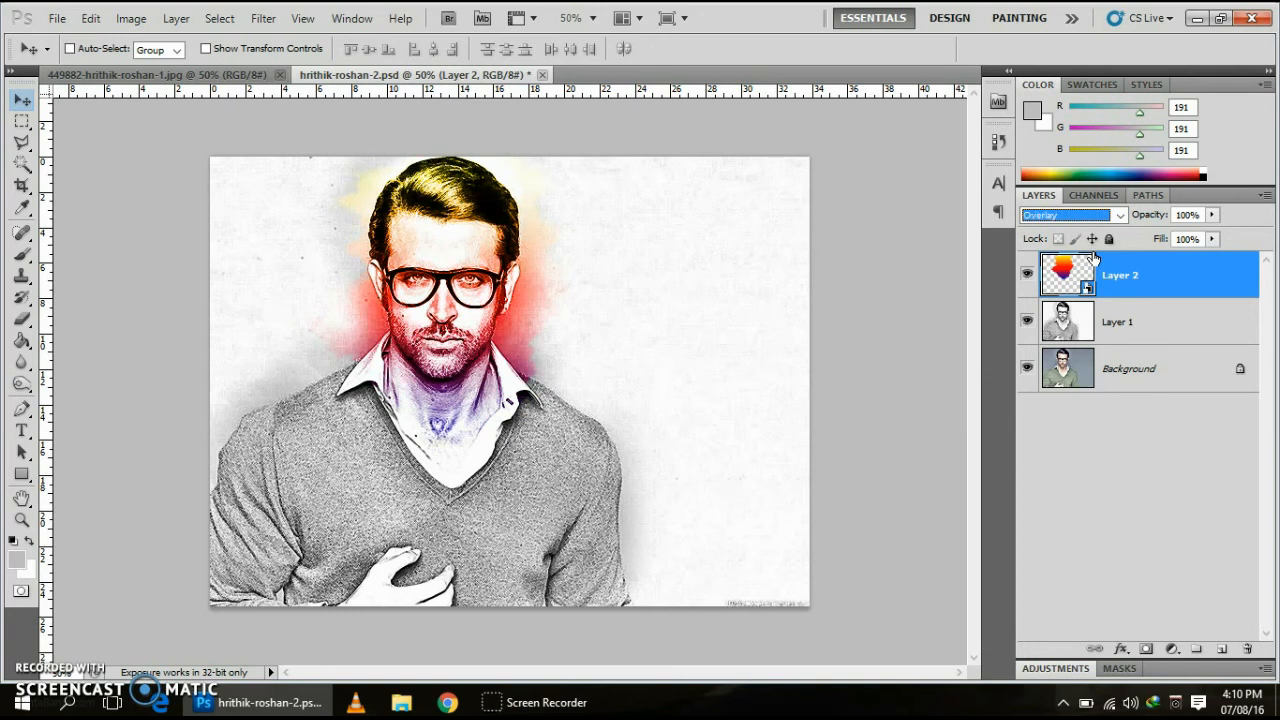
Apply a Brightness/Contrast adjustment to Layer 1 with brightness -13 and contrast -17
left_click(1068, 325)
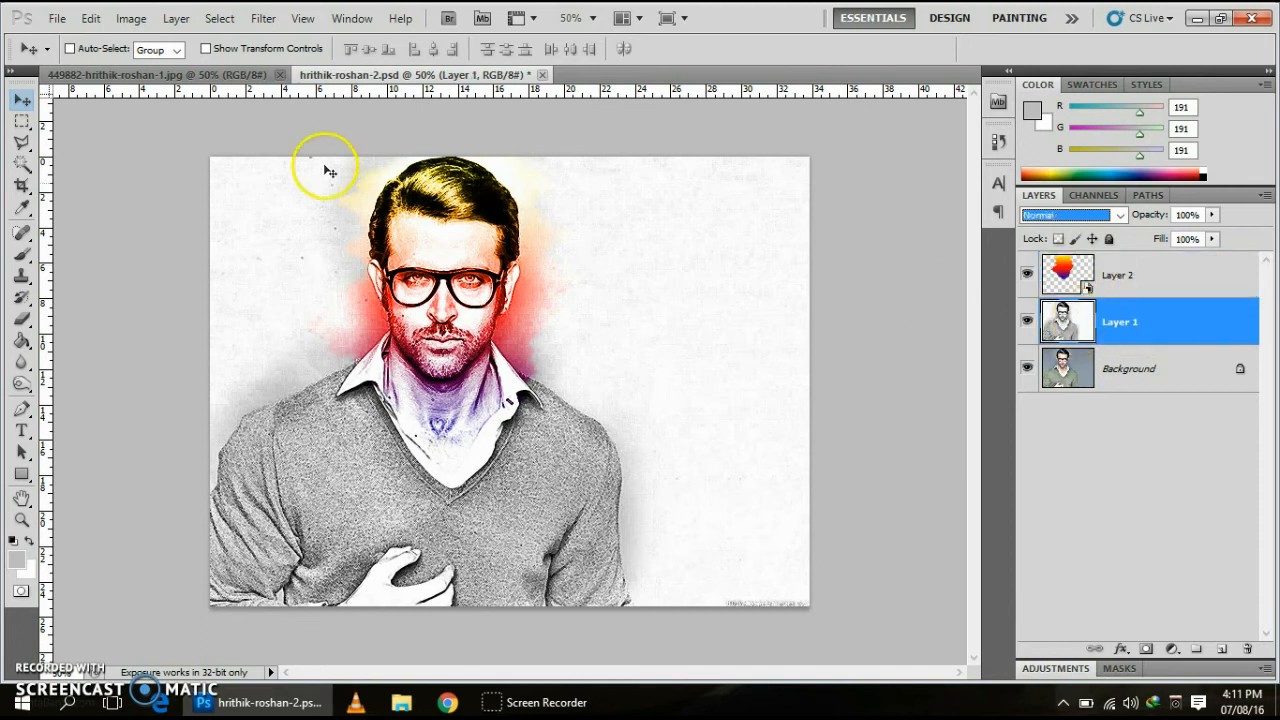
left_click(132, 19)
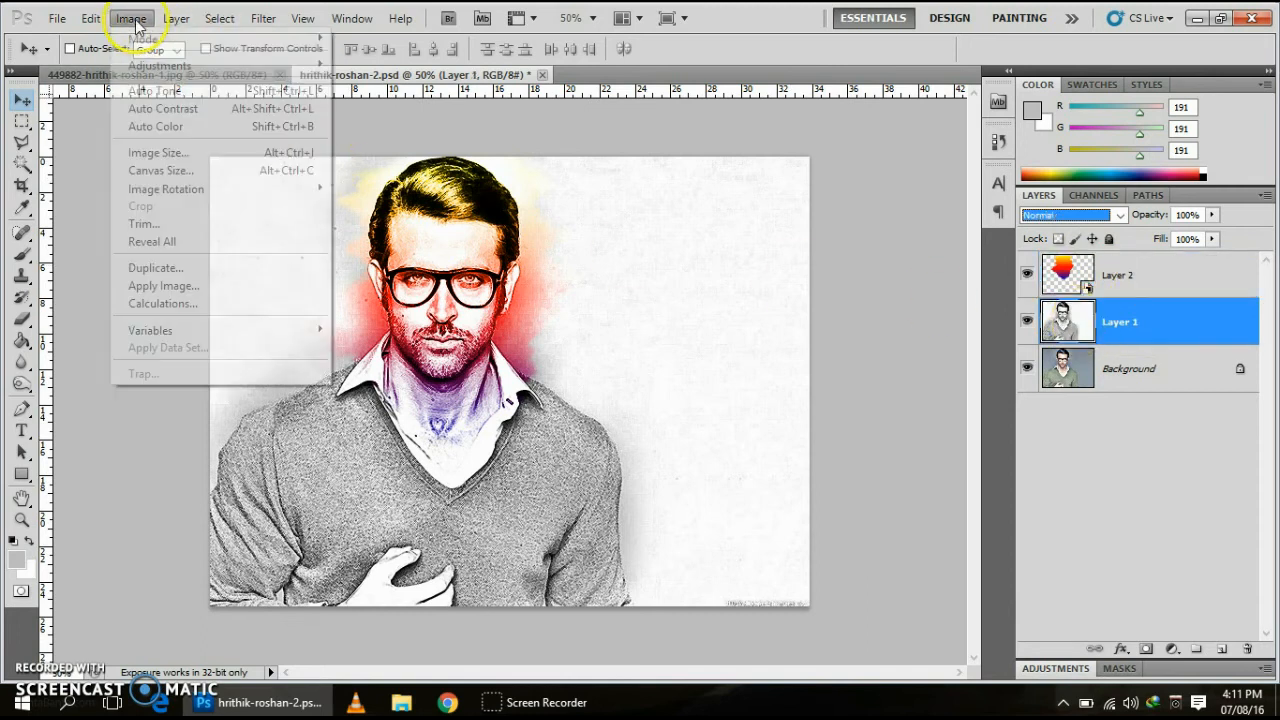
mouse_move(175, 68)
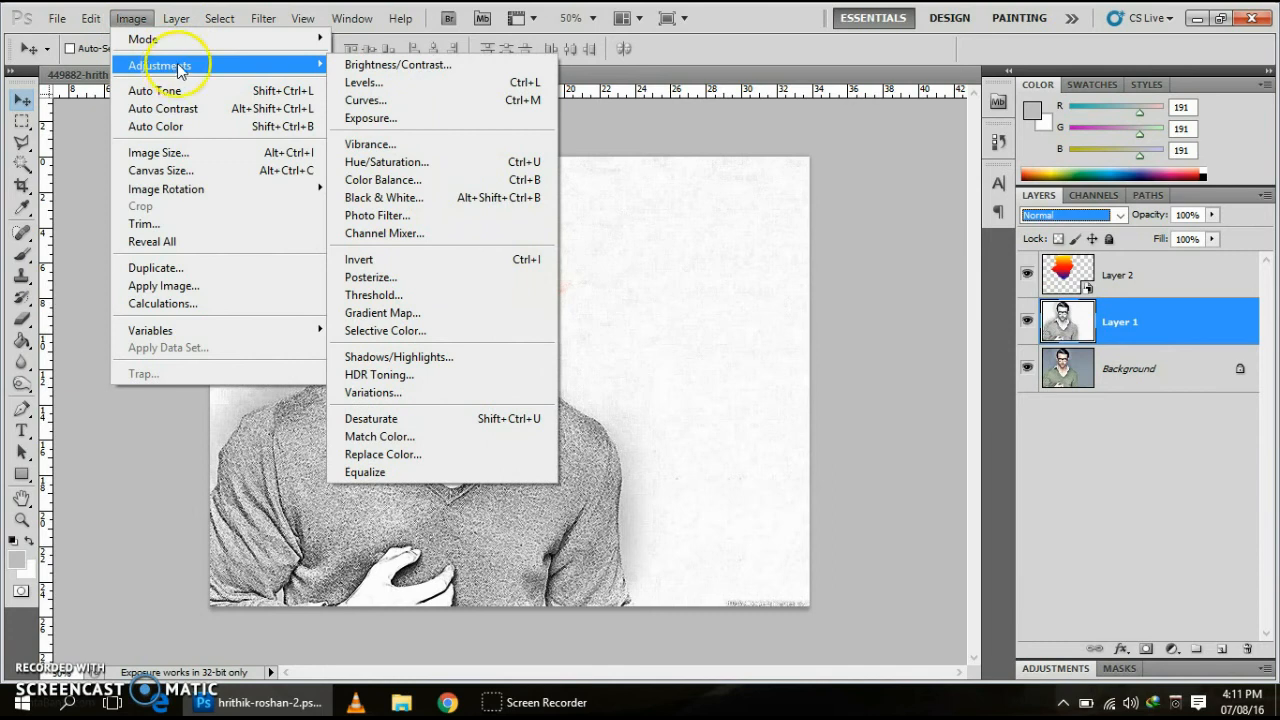
left_click(460, 65)
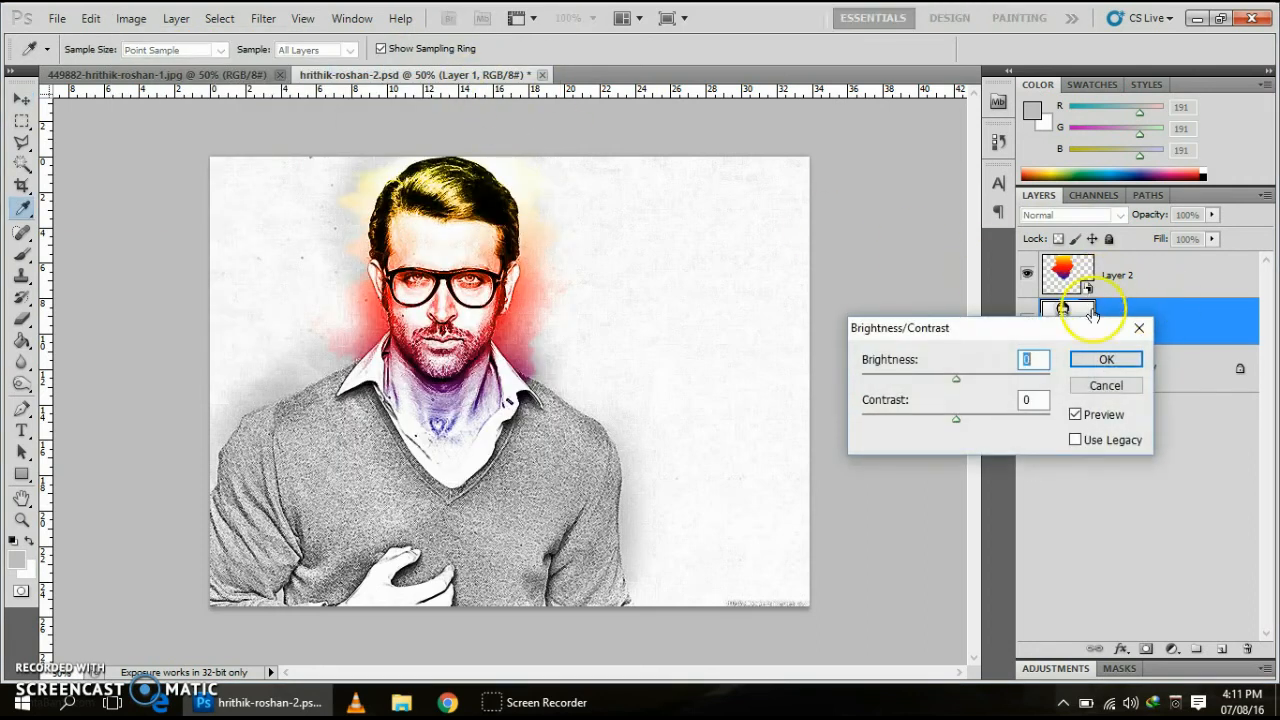
left_click(940, 418)
left_click_drag(940, 418, 851, 456)
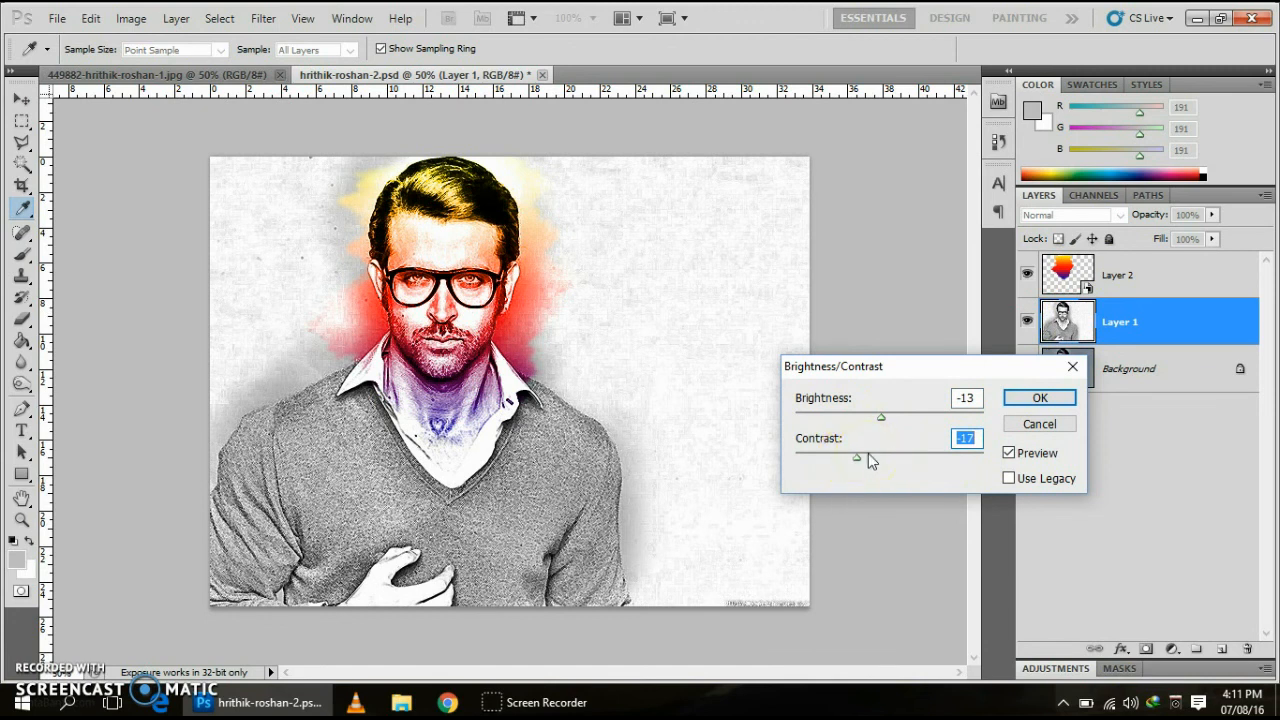
left_click(1048, 402)
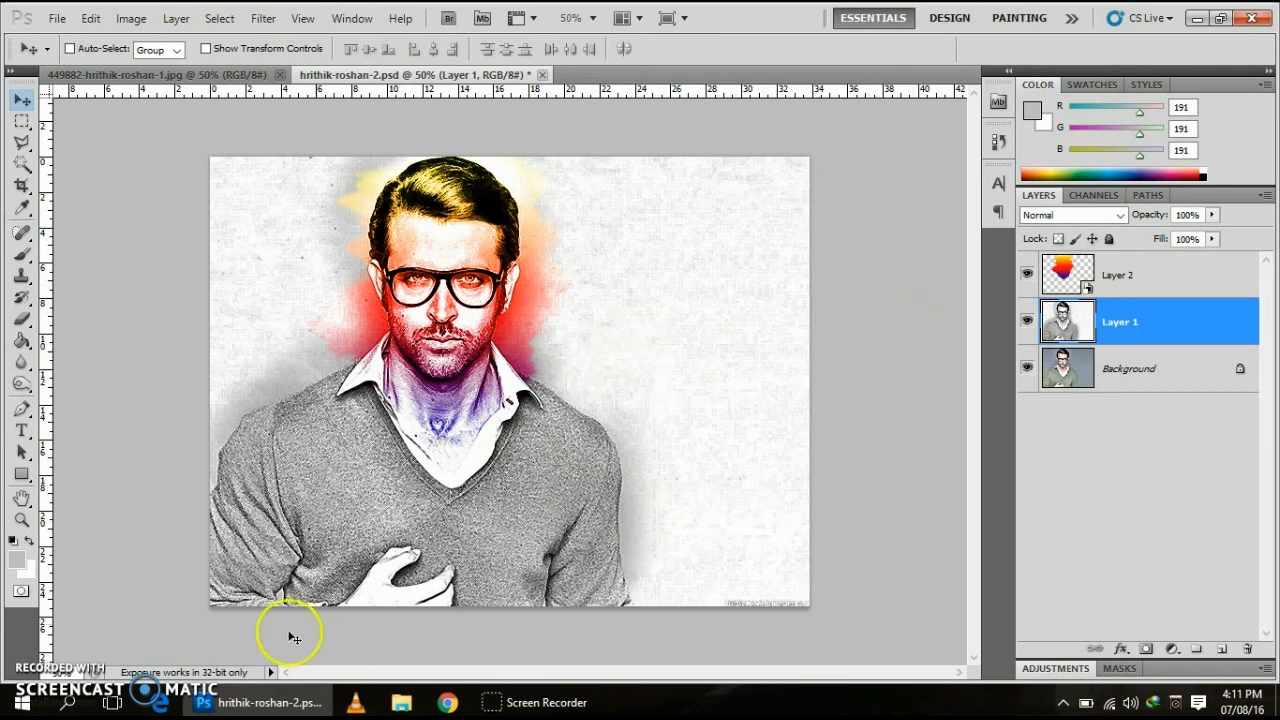
left_click(820, 281)
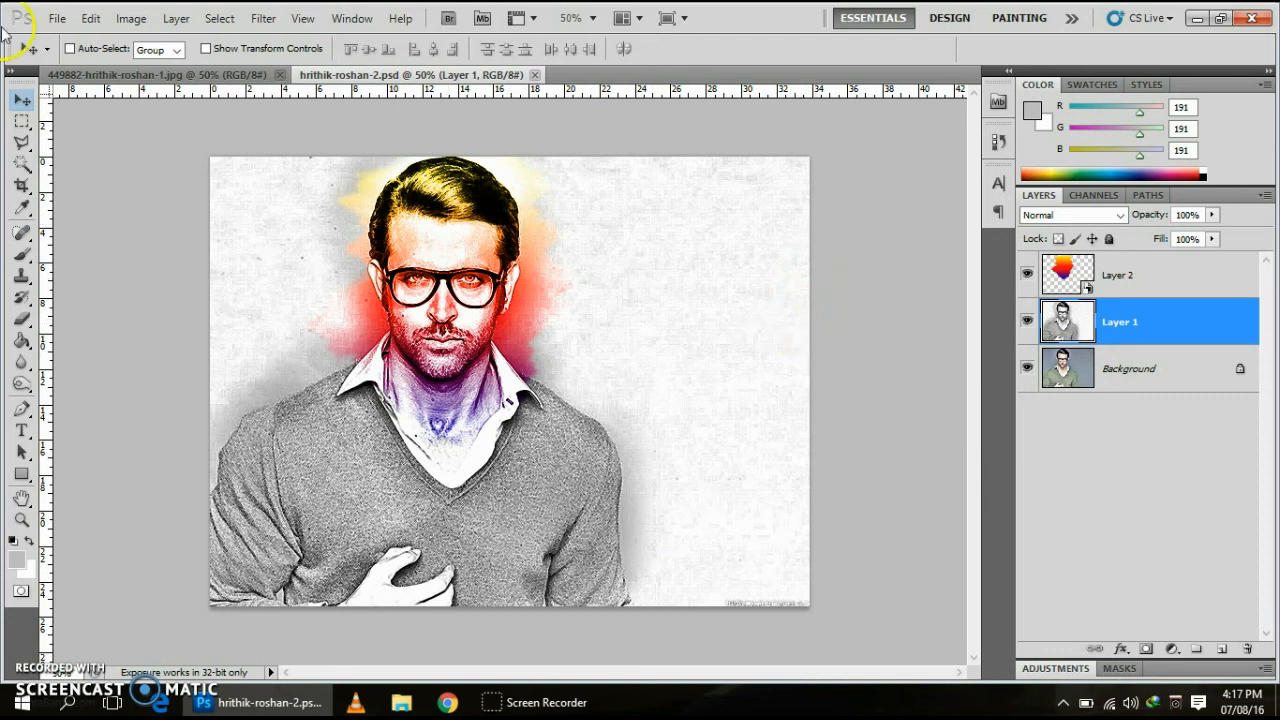
Save a JPEG copy of the artwork as hrithik-roshan-2.jpg in the Photoshop folder, at quality 12 (Maximum) with the Baseline ("Standard") format option
left_click(52, 20)
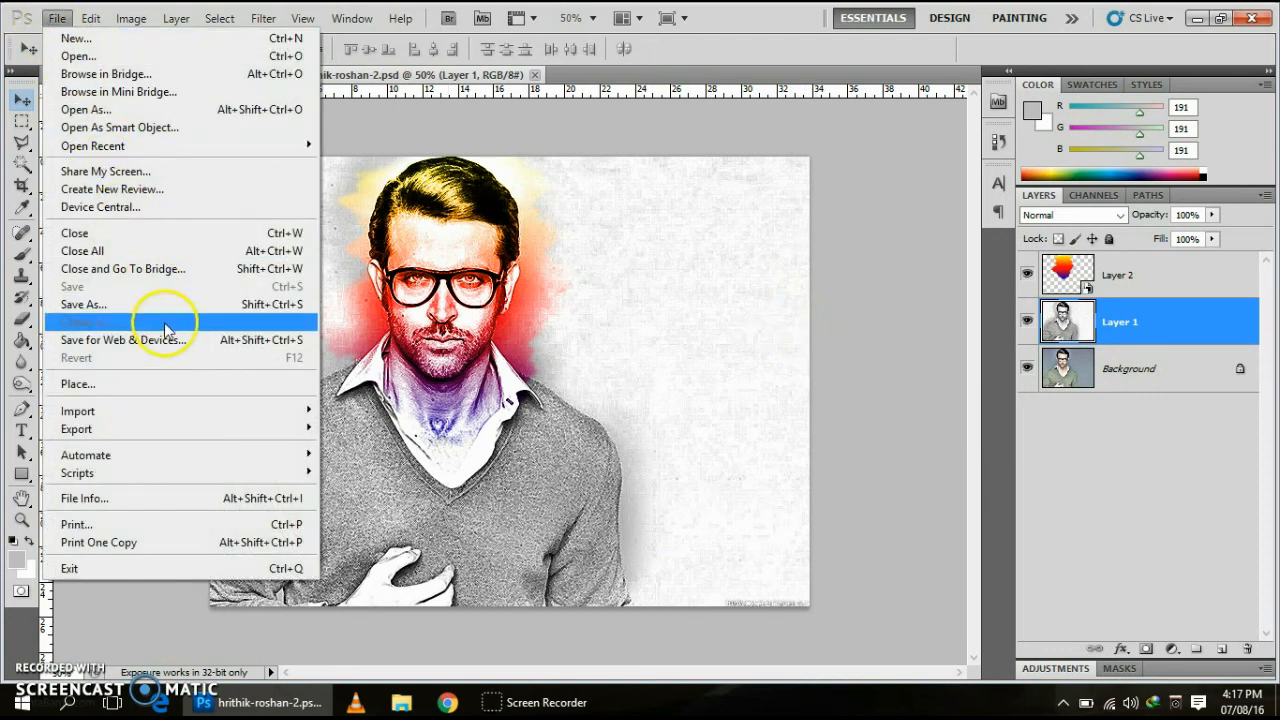
left_click(205, 313)
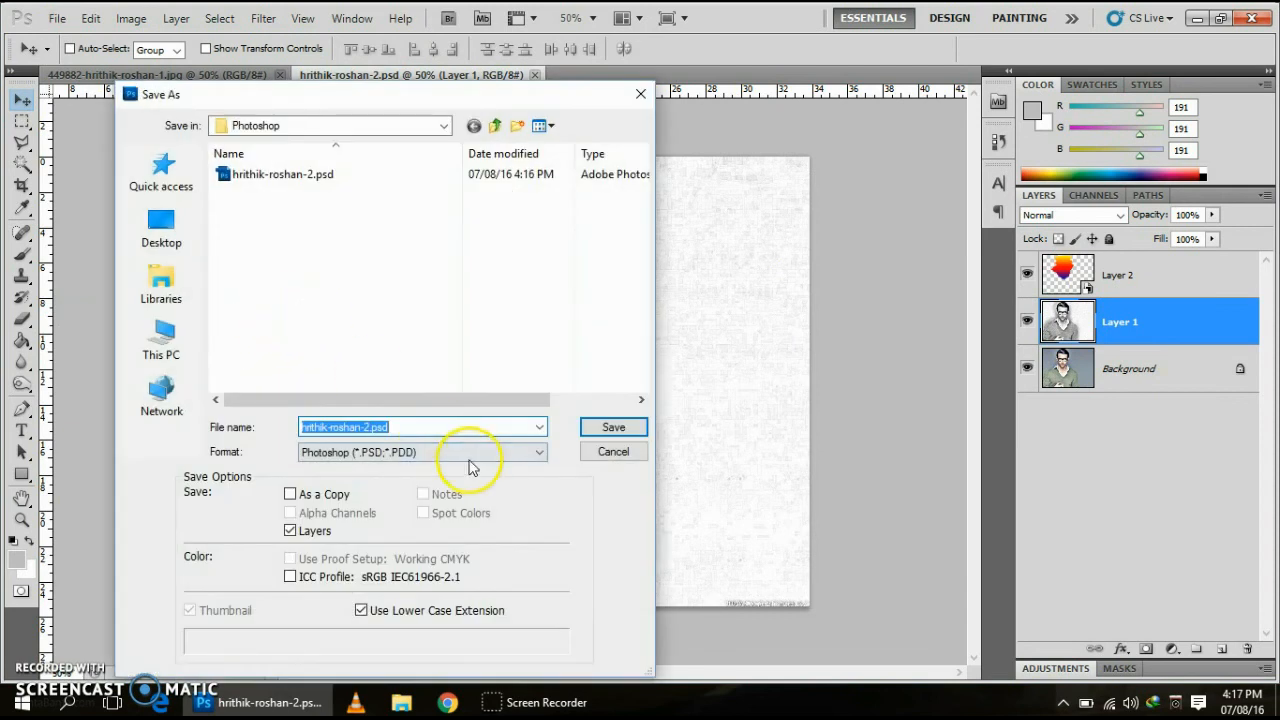
left_click(540, 456)
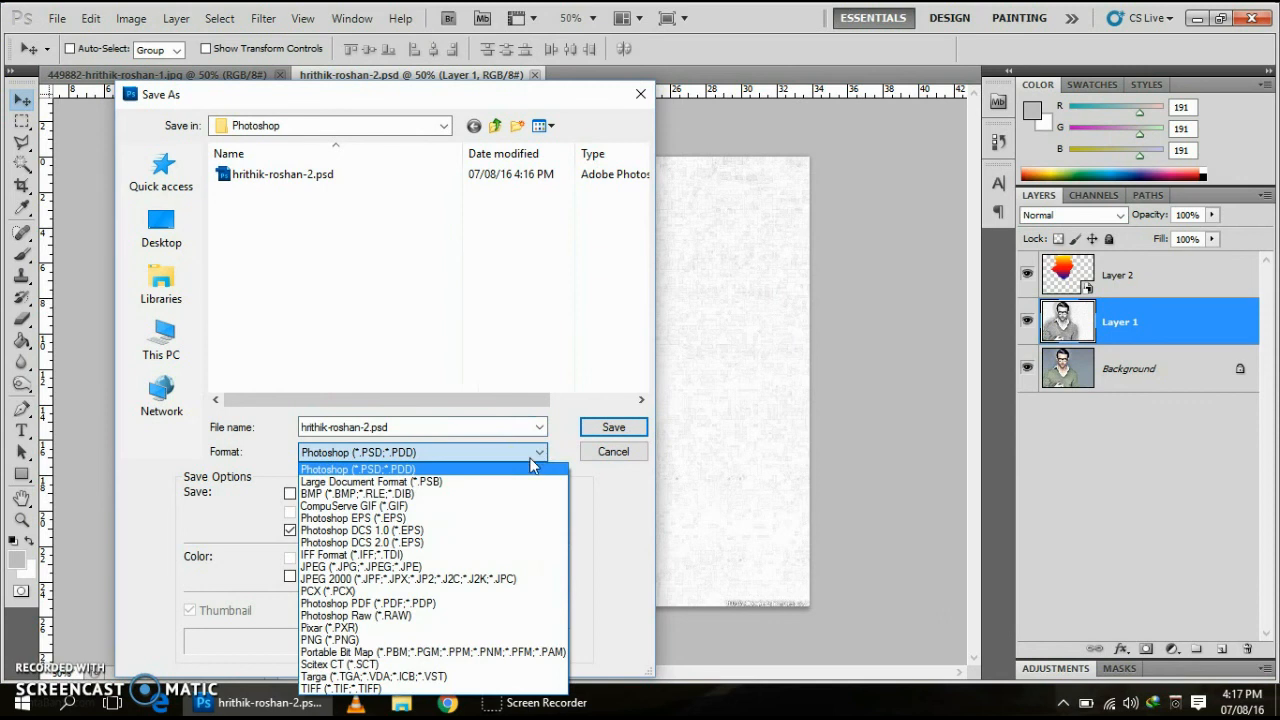
left_click(403, 568)
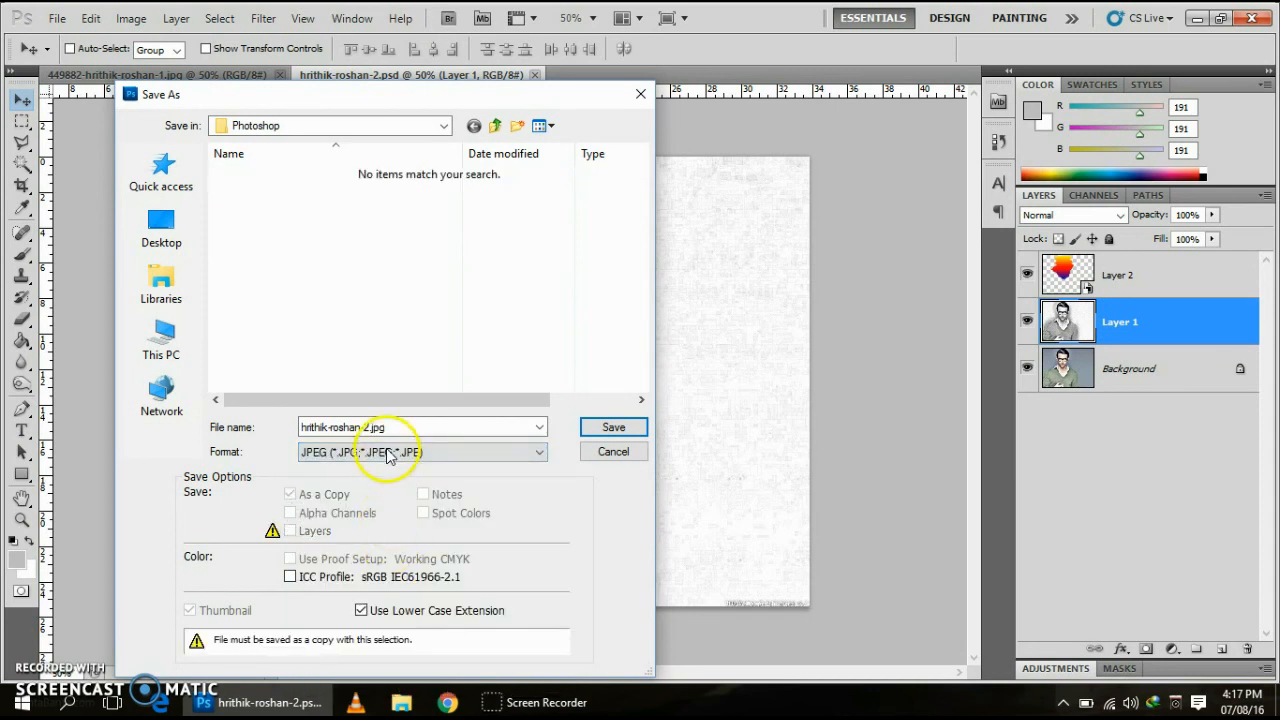
left_click(613, 428)
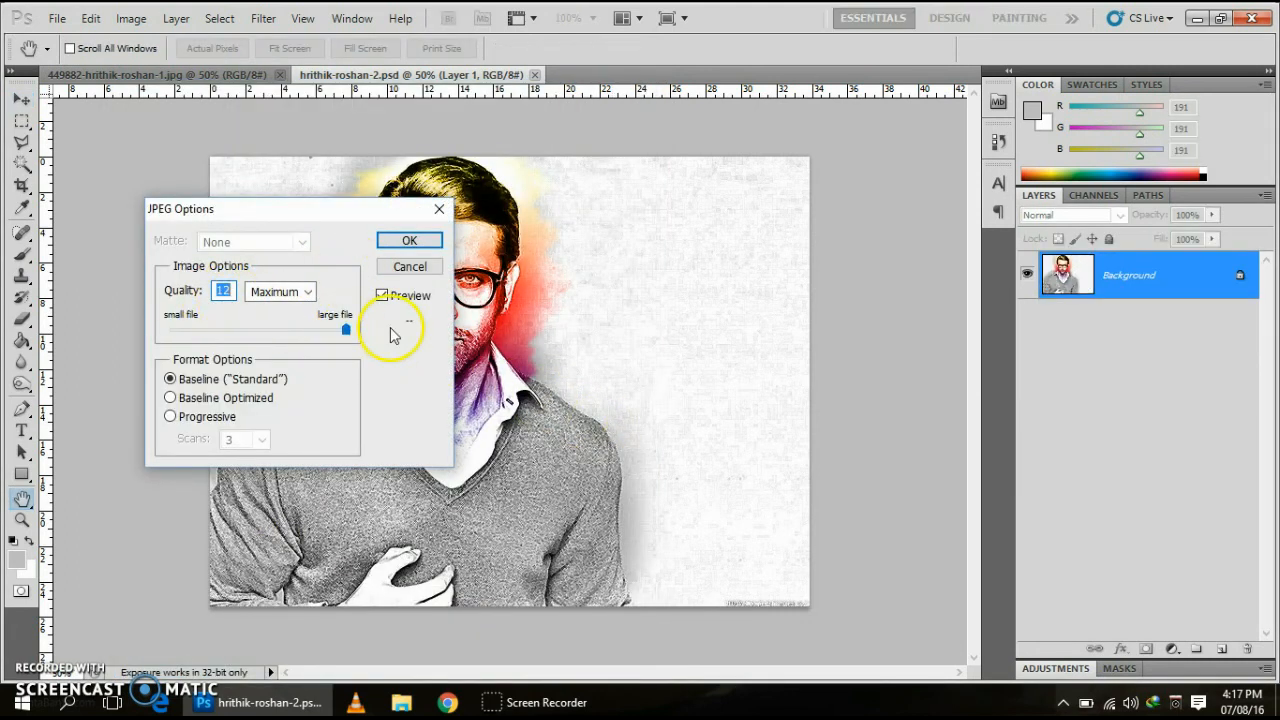
left_click(416, 244)
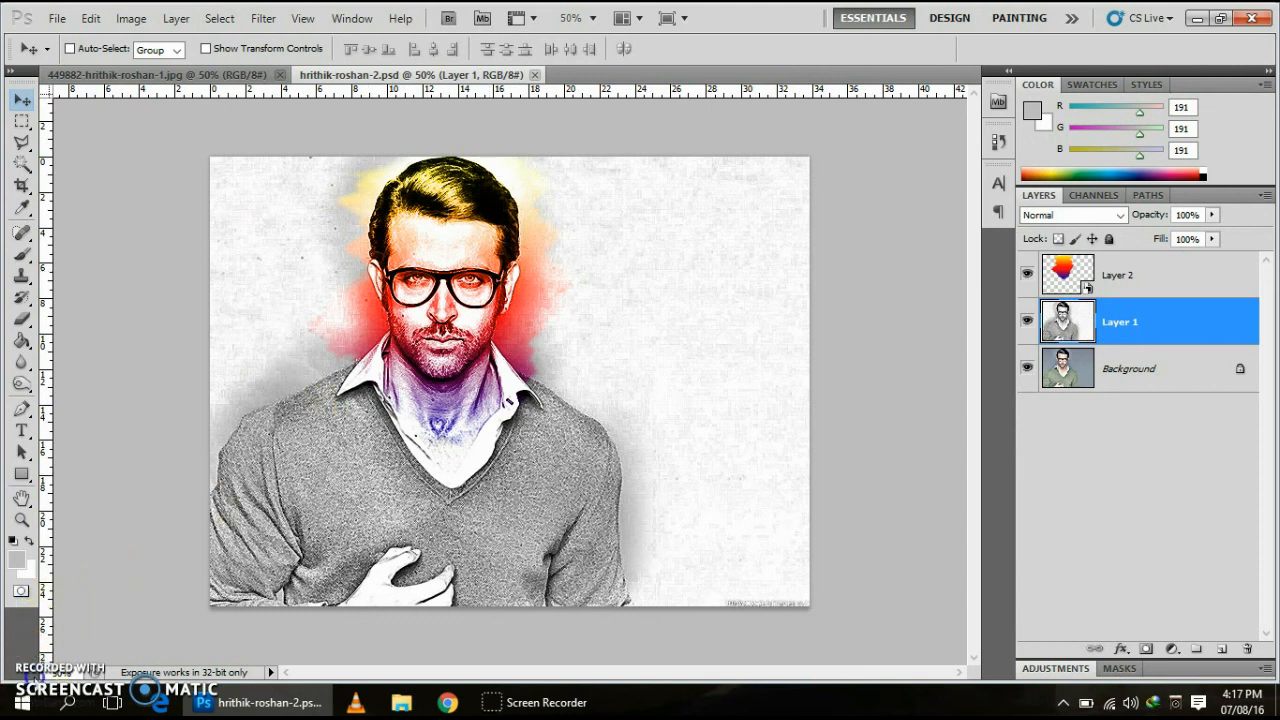
left_click(823, 434)
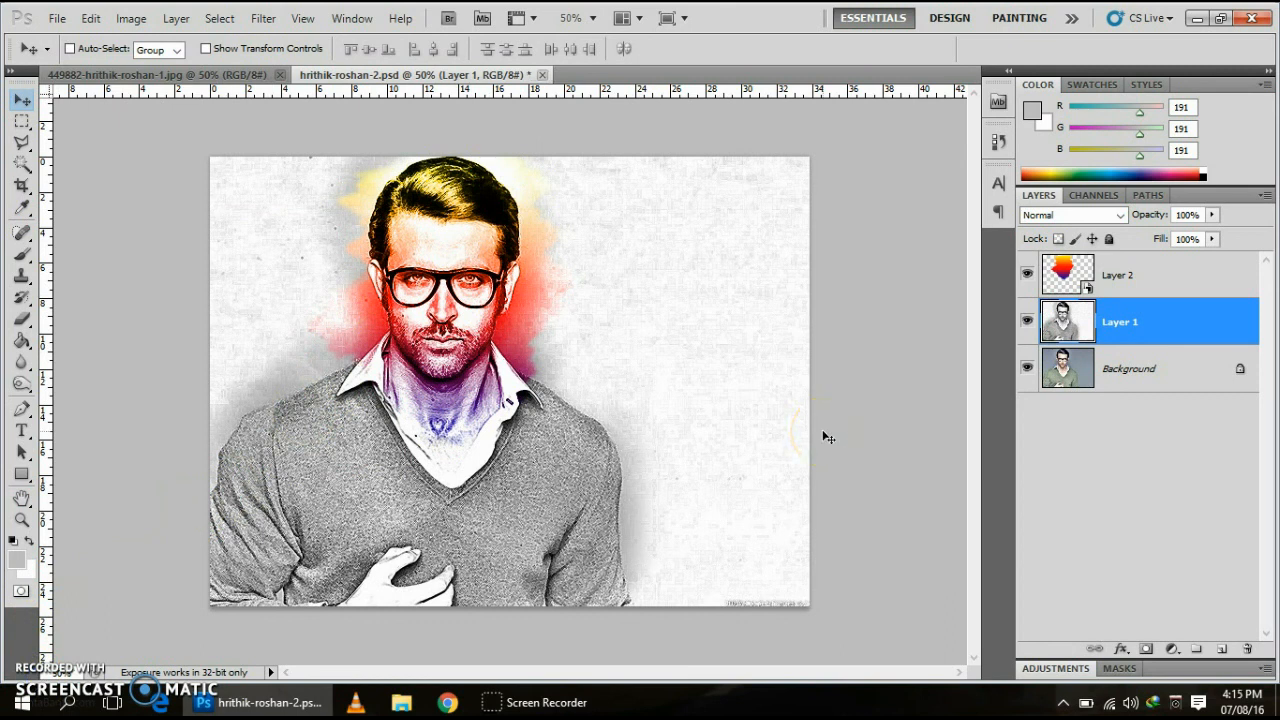